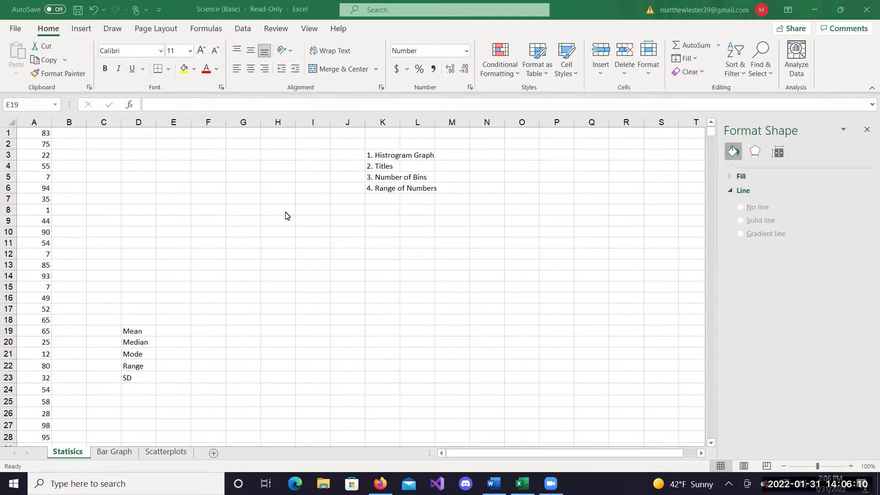
Look over the statistics labels from Mean to SD in D19:D23 on the Statisics sheet.
scroll(147, 353, "down", 1)
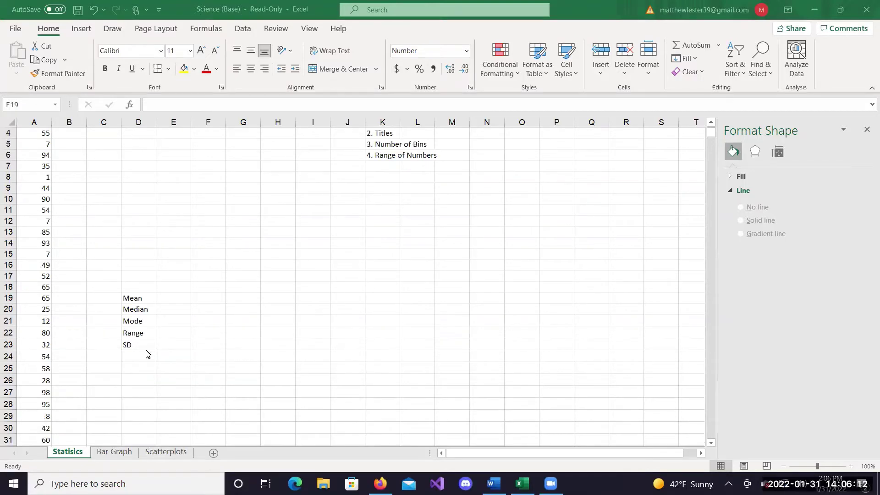
key("shift+Down")
key("shift+Down")
key("shift+Down")
key("shift+Down")
key("shift+Down")
left_click_drag(137, 297, 138, 310)
left_click(134, 323)
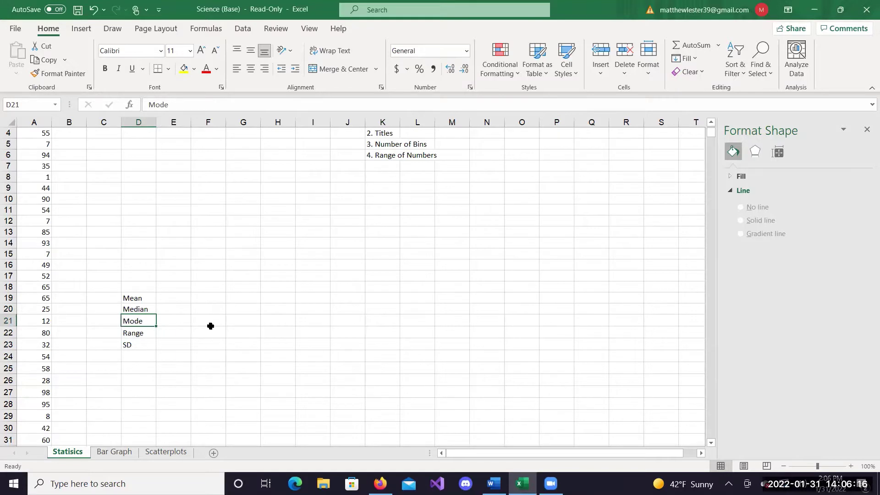
scroll(210, 326, "up", 1)
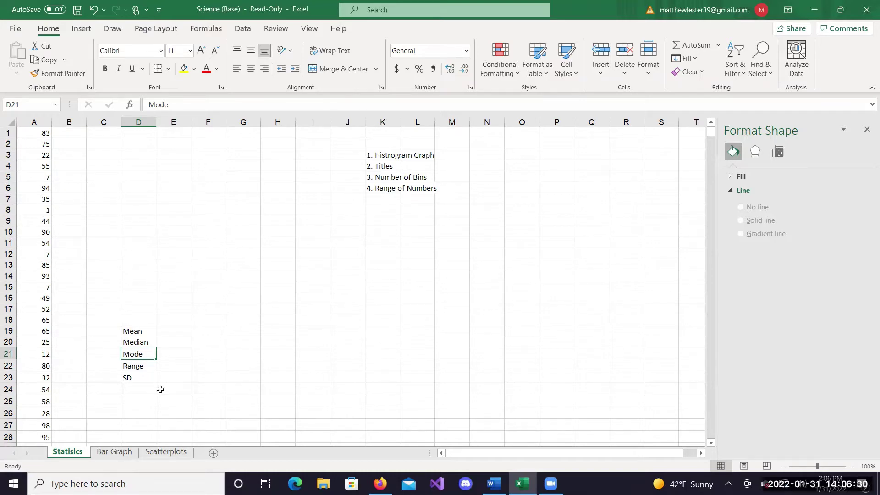
Examine the data on the Bar Graph and Scatterplots sheets, then the number column on the Statisics sheet.
left_click(111, 451)
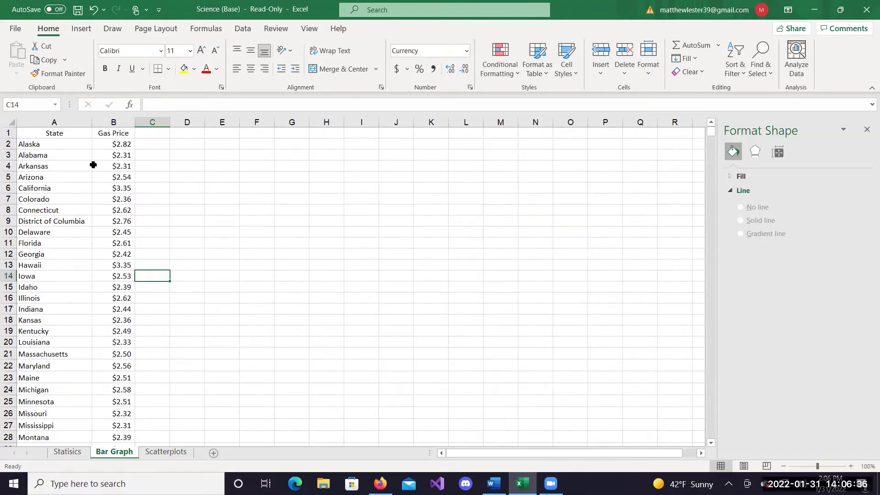
scroll(93, 165, "down", 3)
scroll(93, 165, "up", 3)
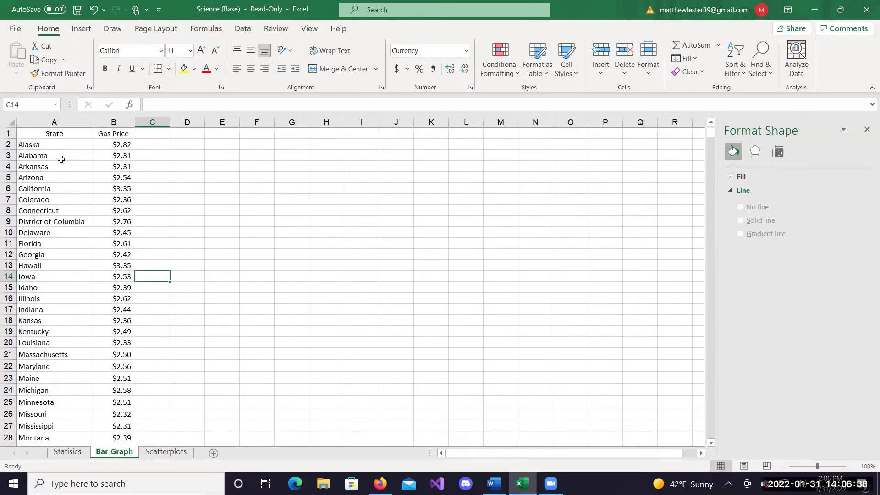
scroll(208, 283, "down", 7)
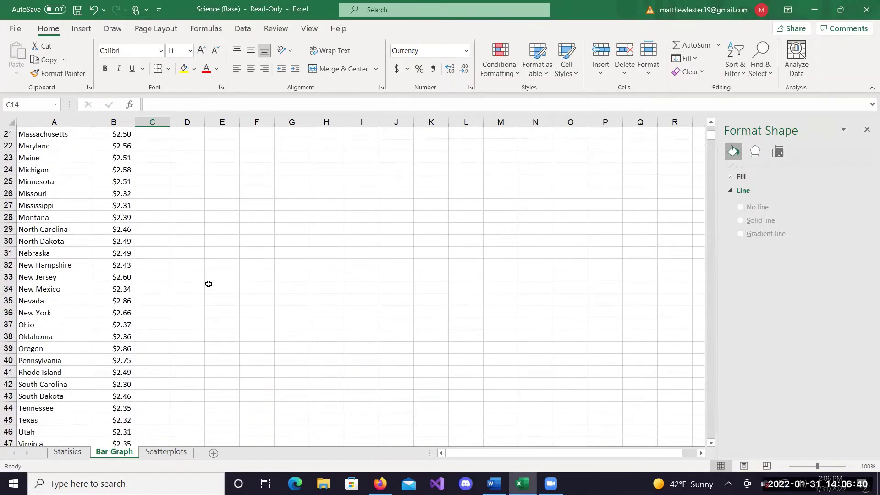
scroll(215, 431, "down", 2)
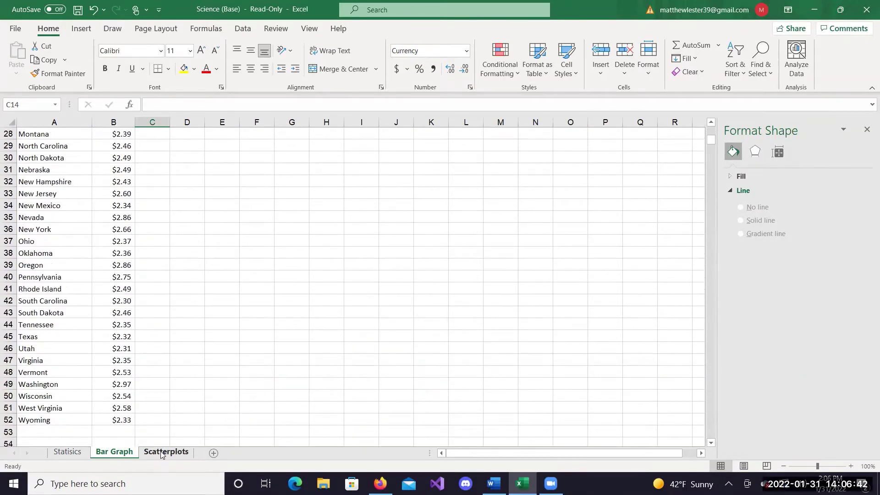
left_click(161, 452)
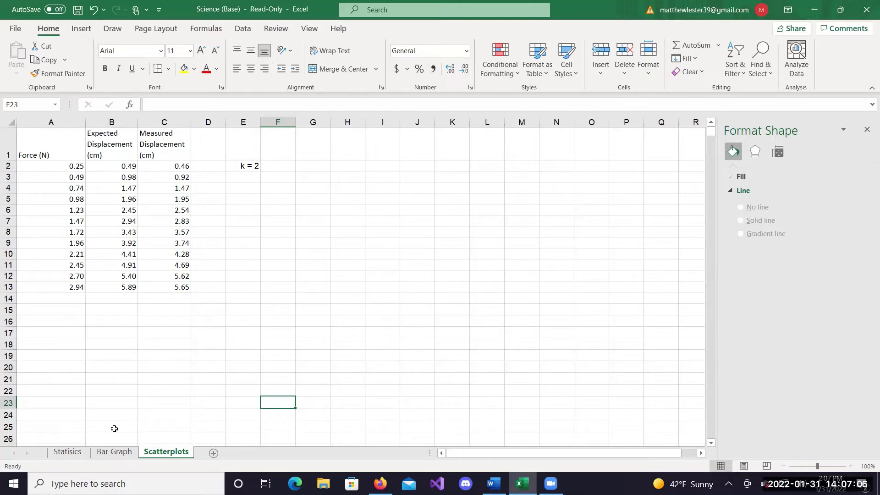
left_click(67, 451)
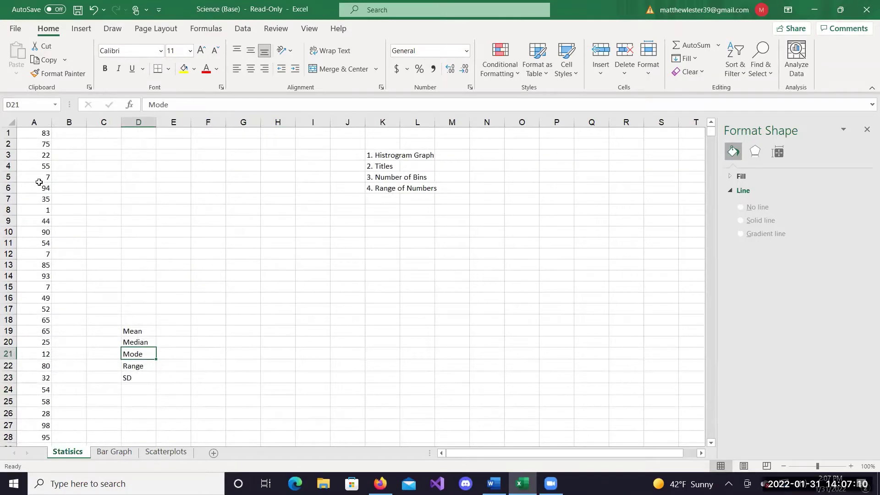
scroll(39, 182, "down", 12)
scroll(39, 182, "up", 12)
Calculate the mean in E19 with the formula =AVERAGE(A1:A50).
left_click(168, 330)
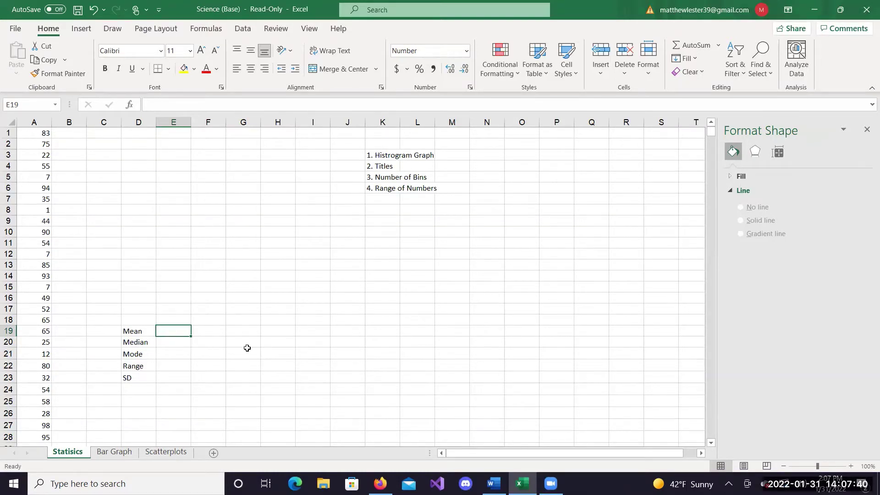
type("=")
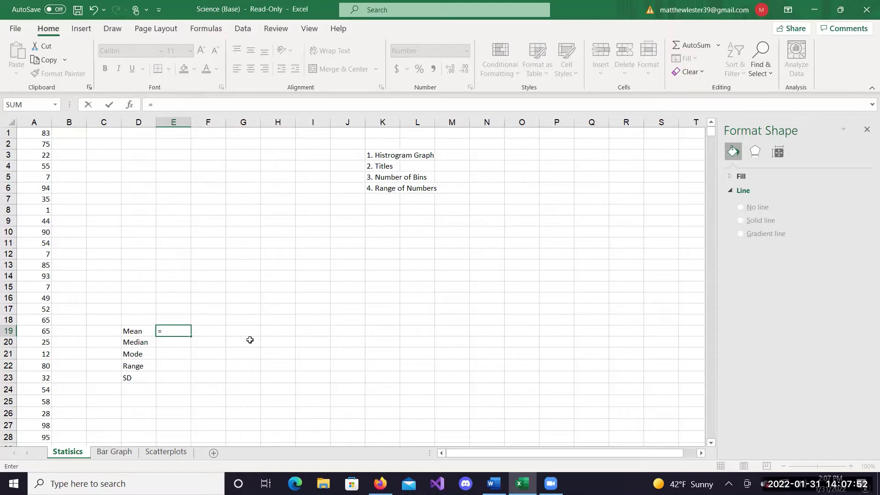
type("aver")
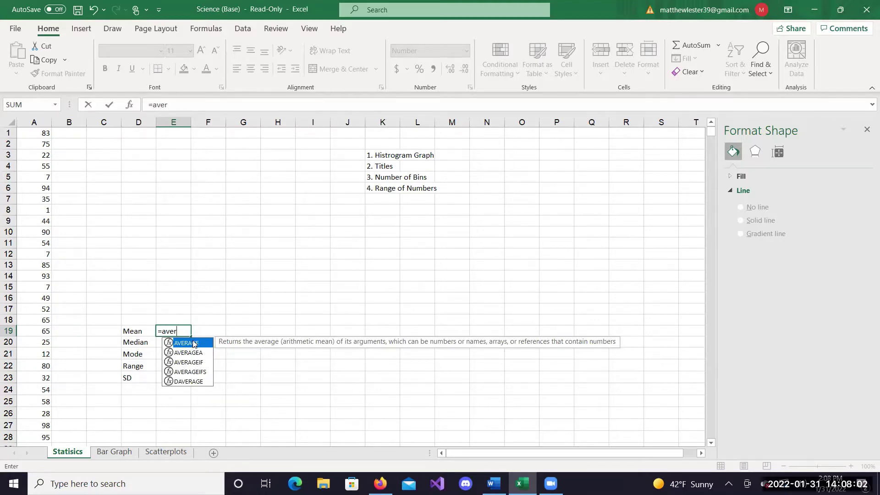
double_click(193, 344)
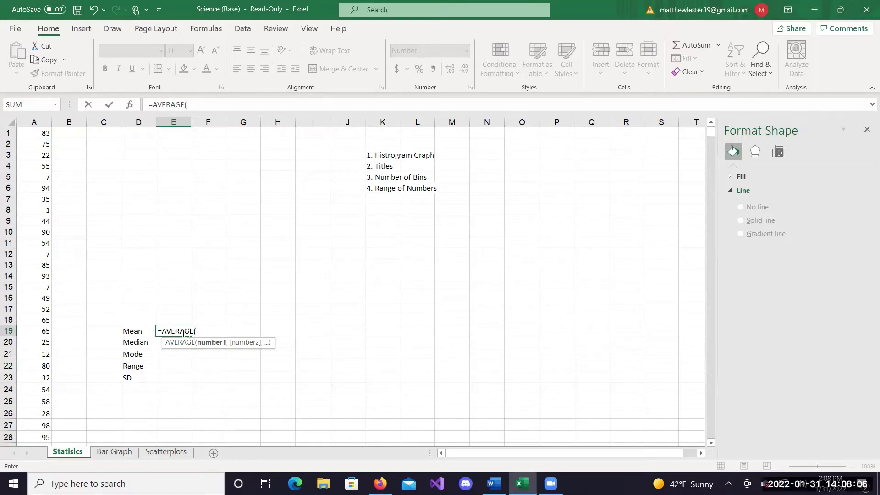
left_click_drag(42, 133, 25, 418)
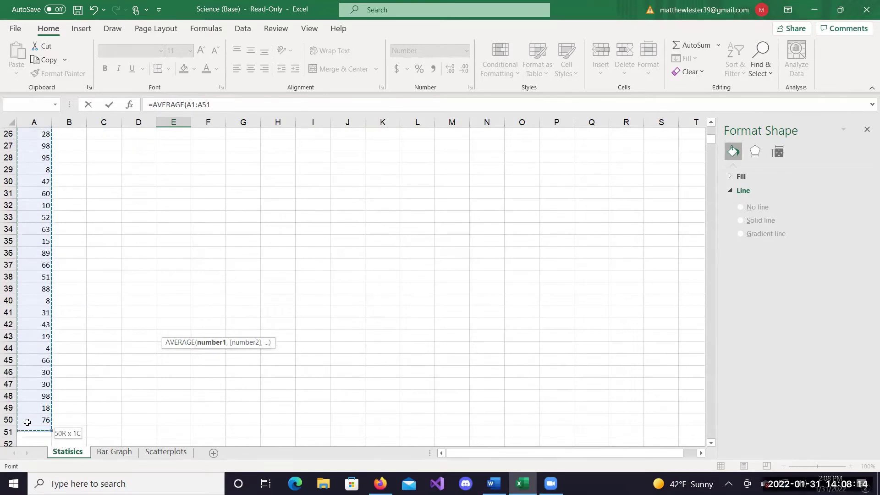
key("Return")
scroll(125, 371, "up", 6)
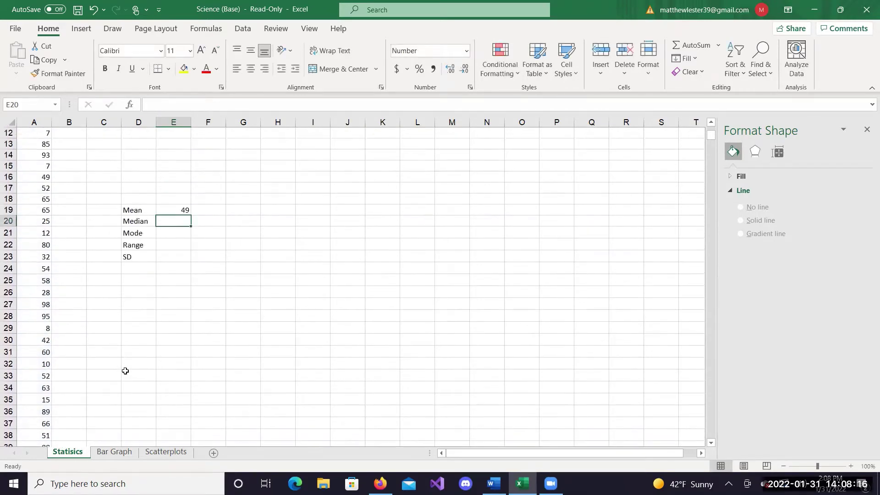
left_click(177, 309)
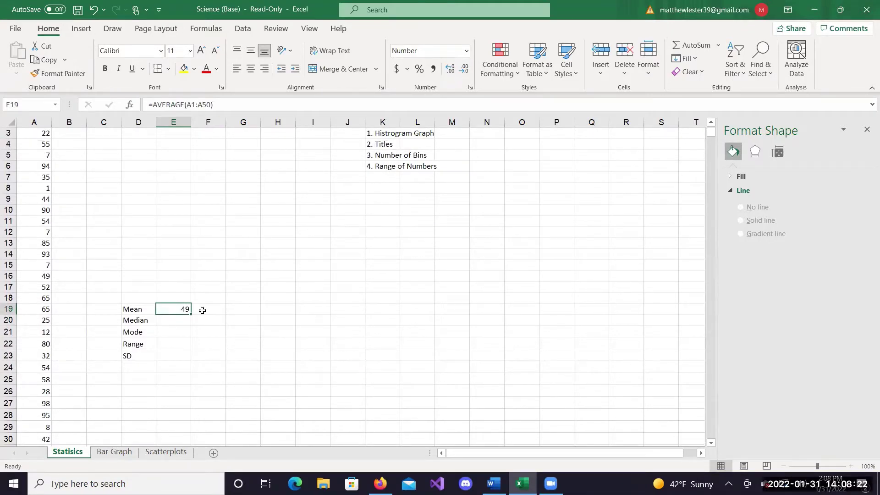
Calculate the median in E20 by applying the MEDIAN function to the numbers in column A.
left_click(171, 320)
type("=med")
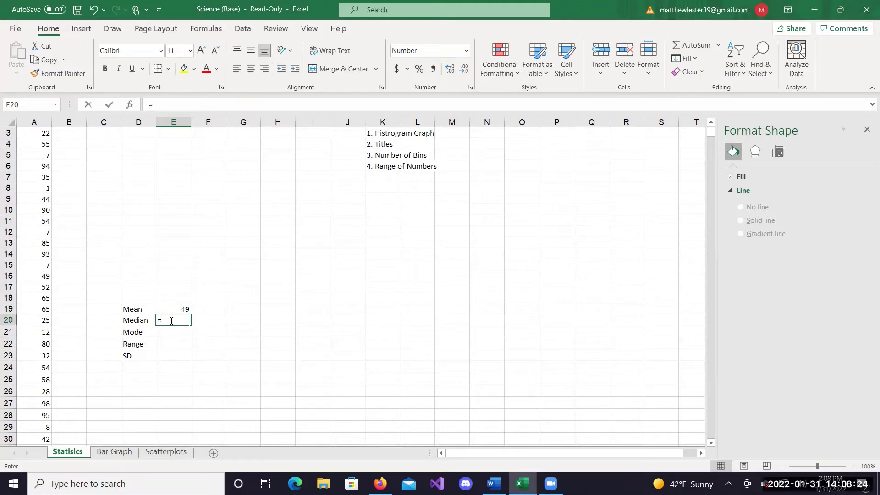
double_click(184, 332)
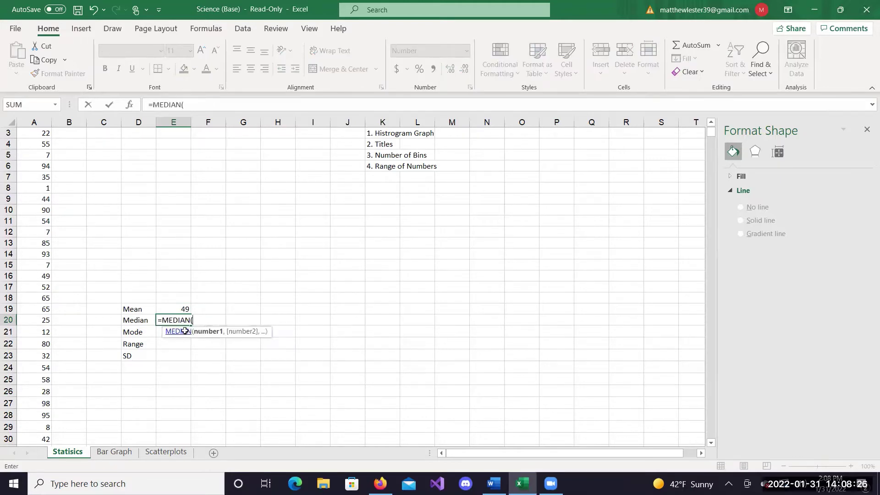
left_click_drag(36, 133, 40, 396)
key("Return")
scroll(189, 359, "up", 4)
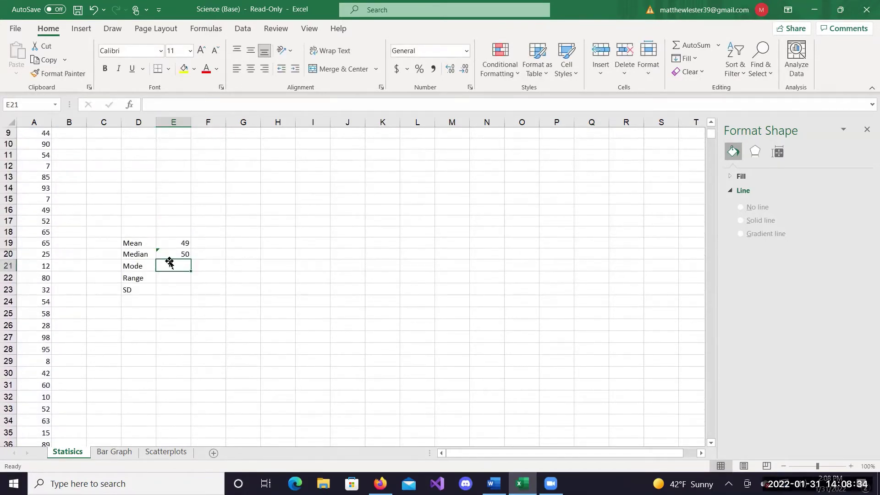
Calculate the mode in E21 by applying the MODE.SNGL function to the numbers in column A.
type("=mode")
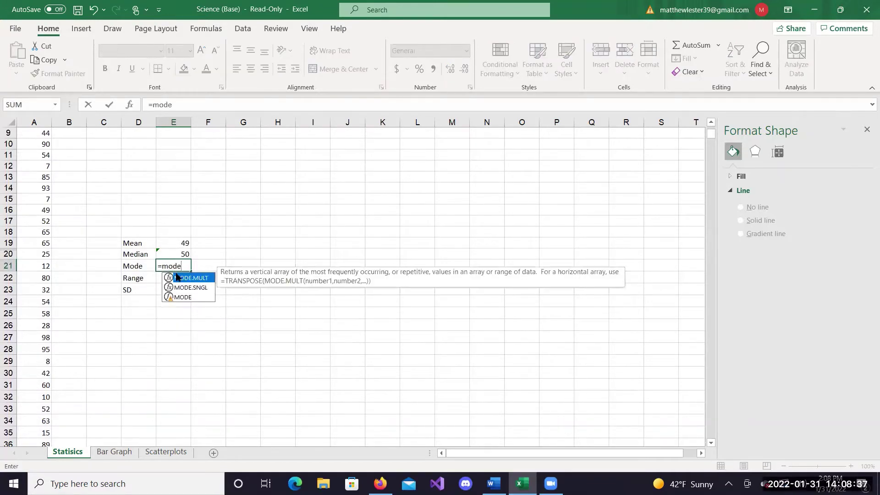
left_click(199, 288)
double_click(198, 291)
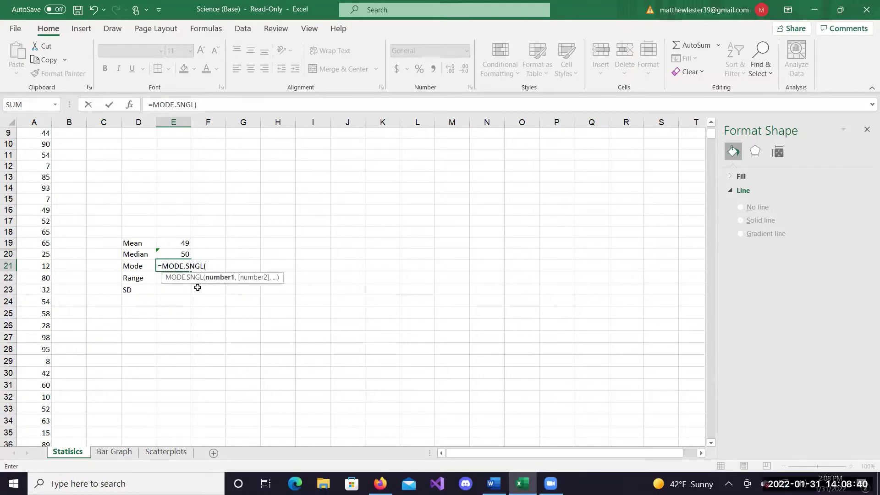
scroll(69, 160, "up", 3)
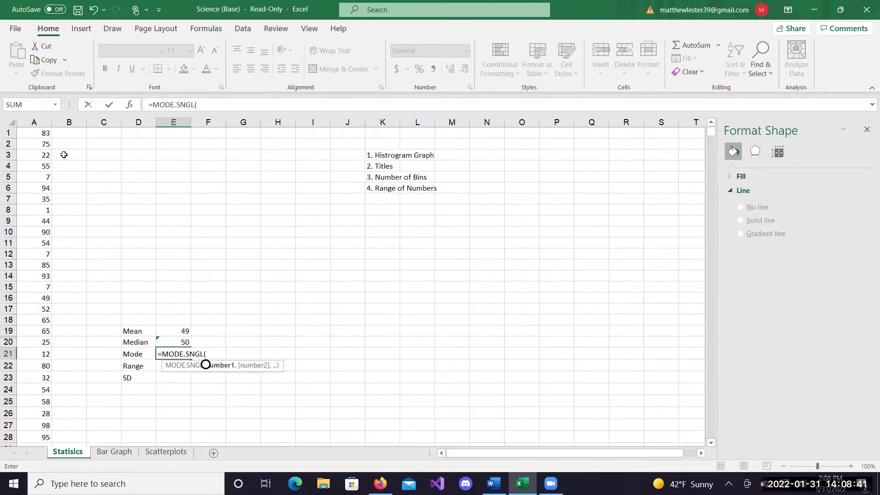
left_click(32, 132)
left_click_drag(40, 213, 35, 419)
key("Return")
scroll(208, 280, "up", 3)
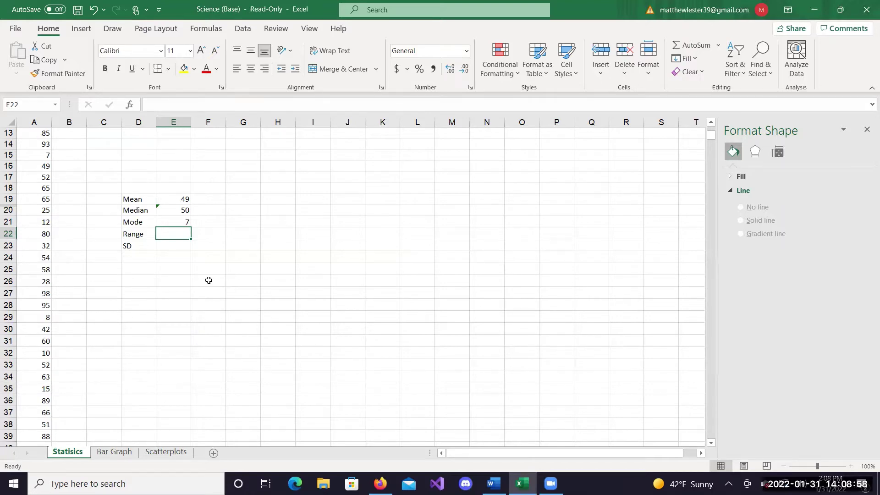
Begin the range formula in E22 with =MAX(A1:A50), covering all the numbers in column A.
type("=max")
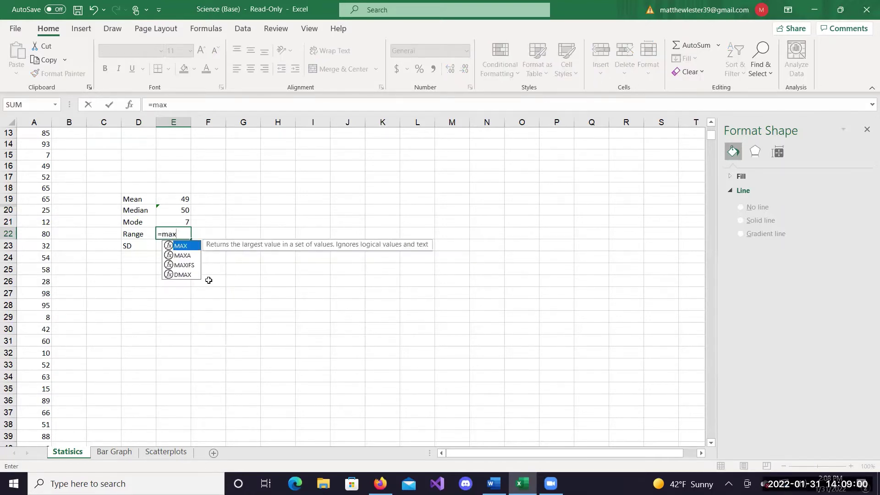
double_click(185, 247)
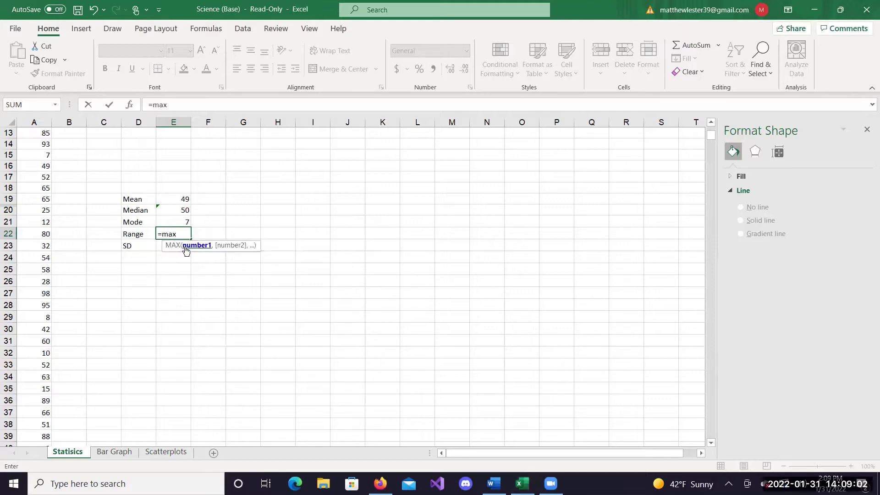
left_click_drag(44, 134, 46, 380)
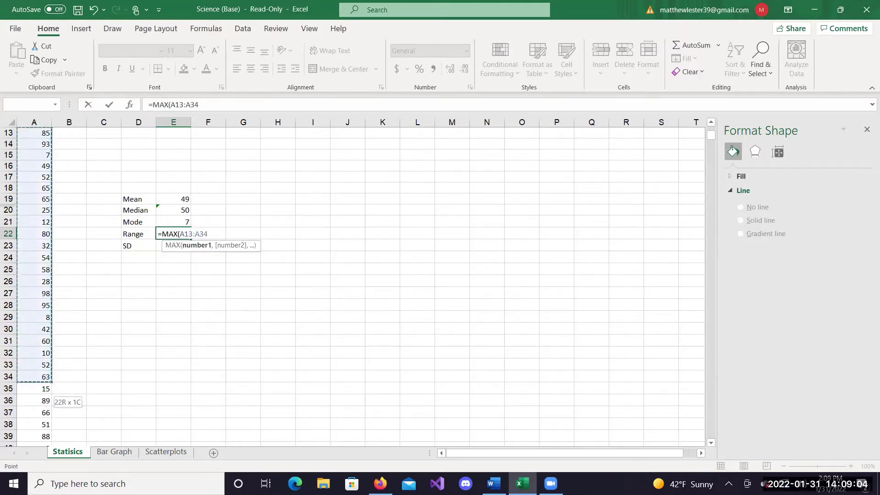
scroll(206, 220, "down", 4)
left_click(39, 420, "shift")
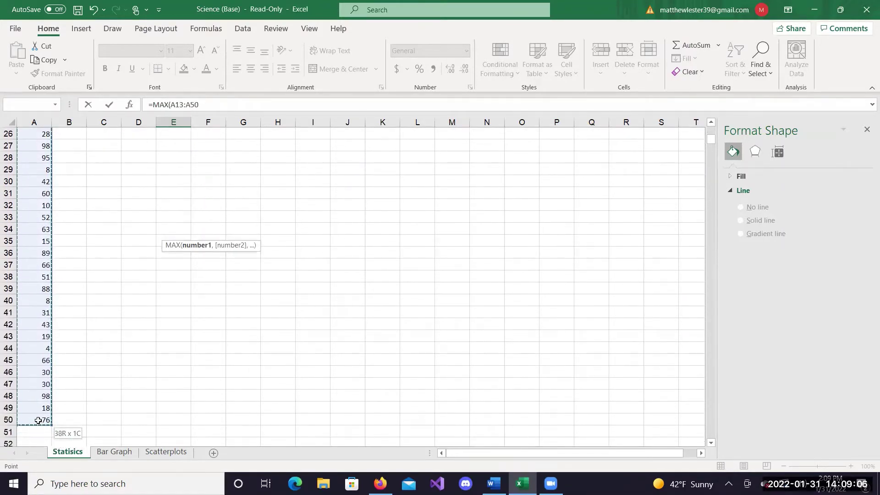
type(")")
scroll(261, 285, "down", 1)
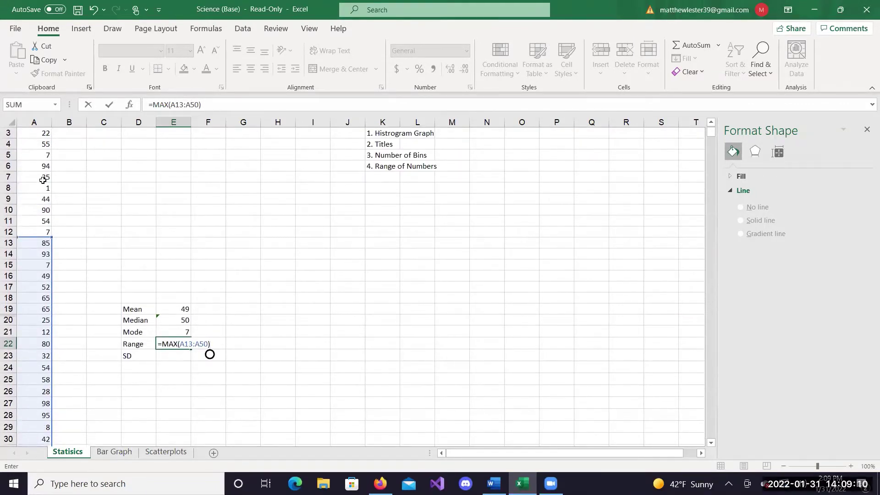
left_click_drag(51, 237, 52, 120)
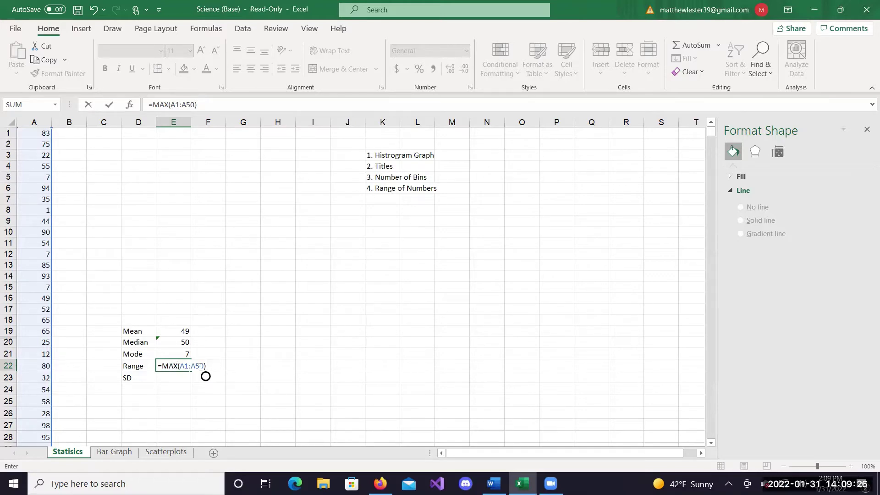
Complete the range formula in E22 by subtracting MIN(A1:A50), accepting the suggested closing-parenthesis correction.
type("-min")
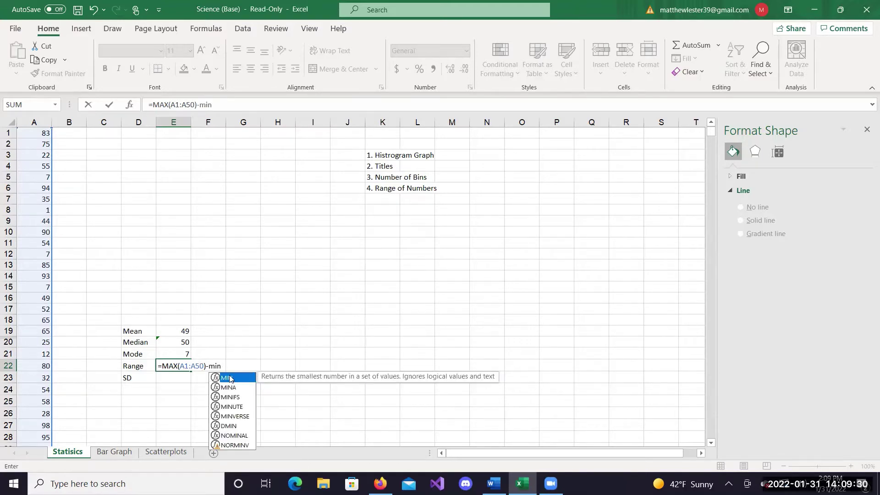
key("Tab")
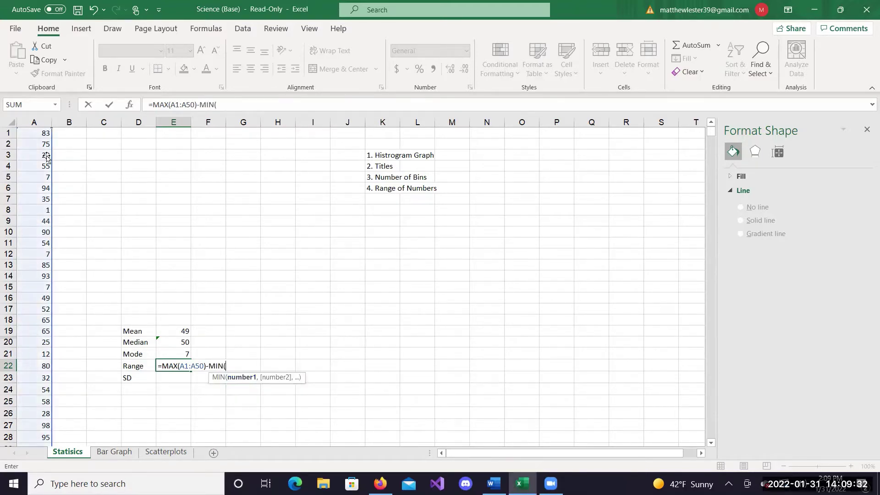
left_click_drag(42, 139, 28, 421)
key("Return")
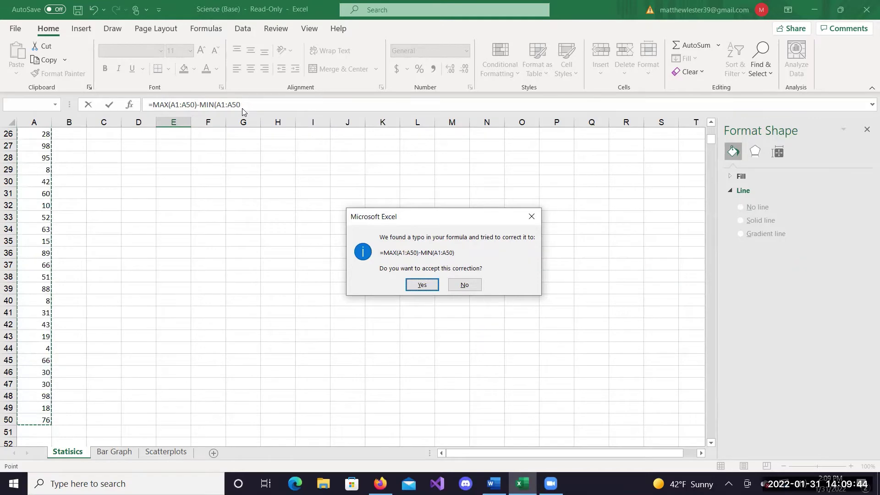
left_click(423, 285)
scroll(258, 275, "up", 3)
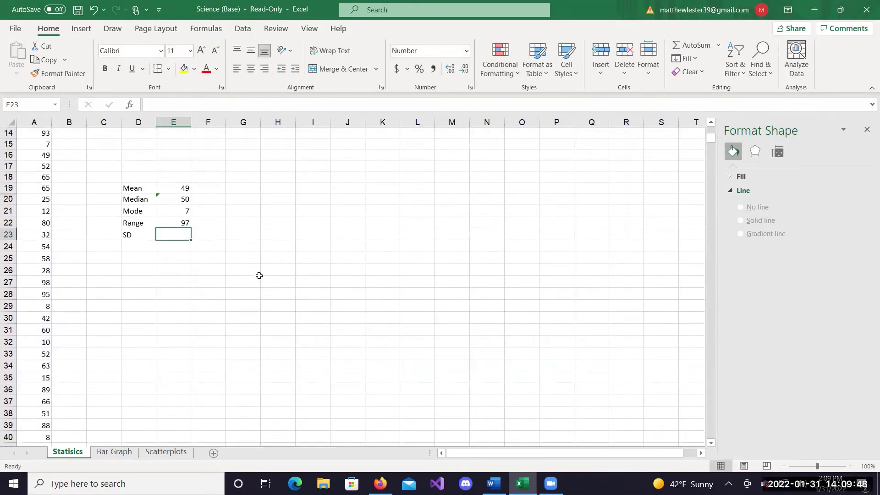
left_click(178, 223)
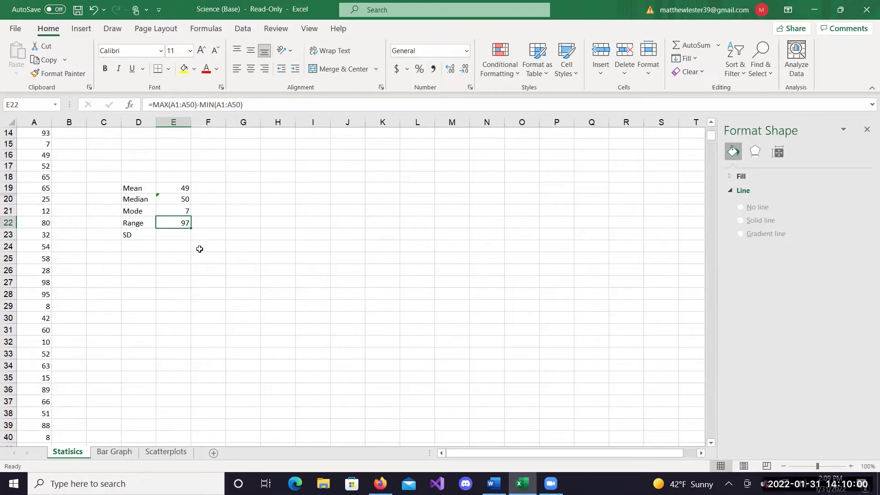
Calculate the standard deviation in E23 by applying the STDEV.P function to A1:A50.
left_click(178, 238)
type("=")
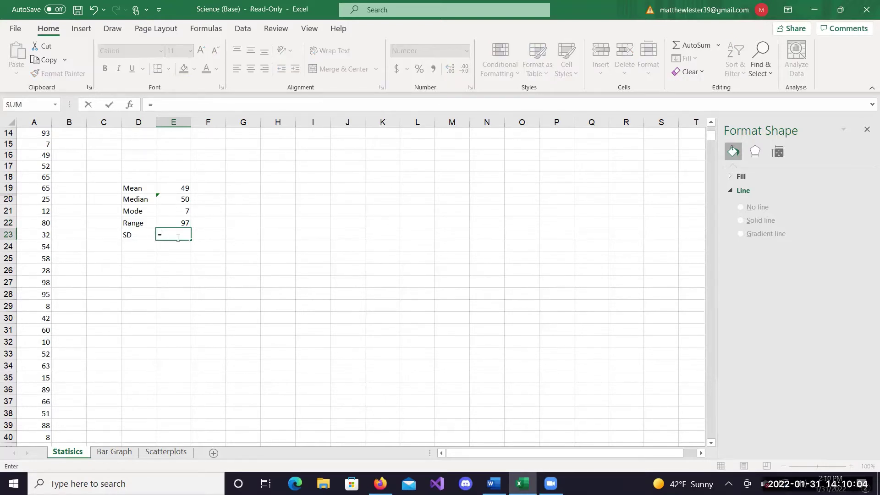
type("st")
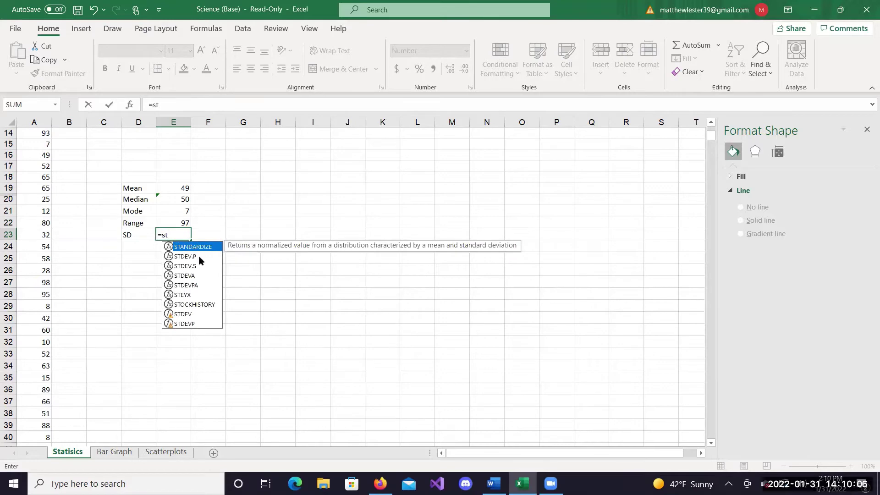
left_click(187, 260)
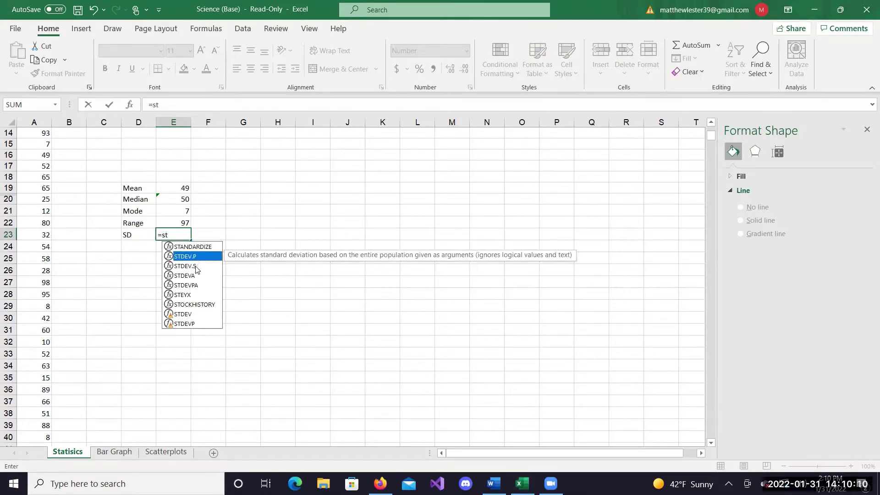
double_click(198, 257)
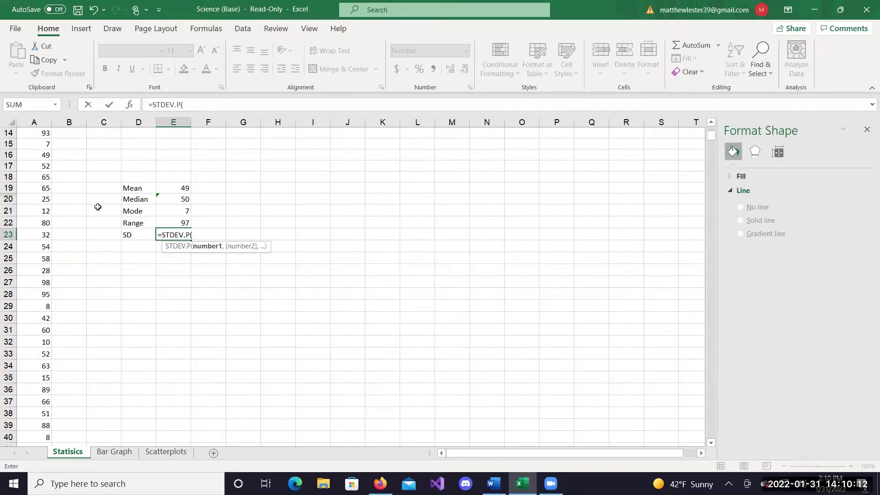
scroll(98, 206, "up", 4)
left_click_drag(37, 133, 43, 421)
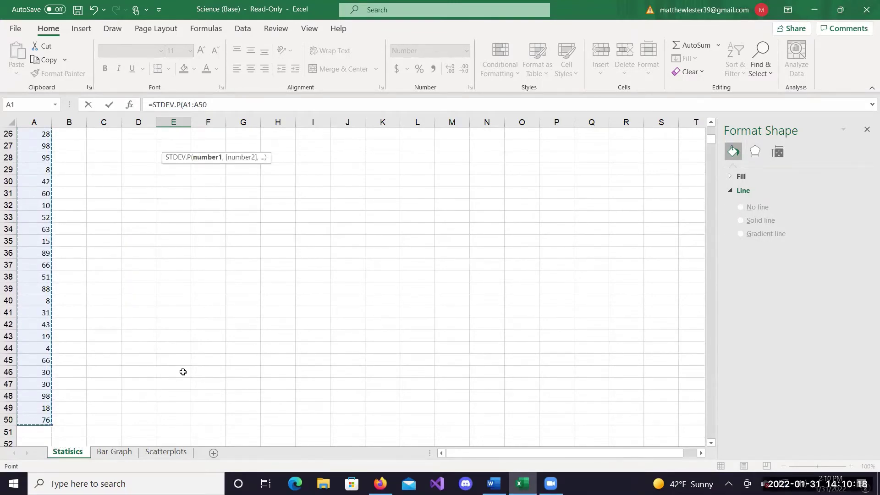
key("Return")
scroll(297, 334, "up", 8)
scroll(298, 334, "down", 2)
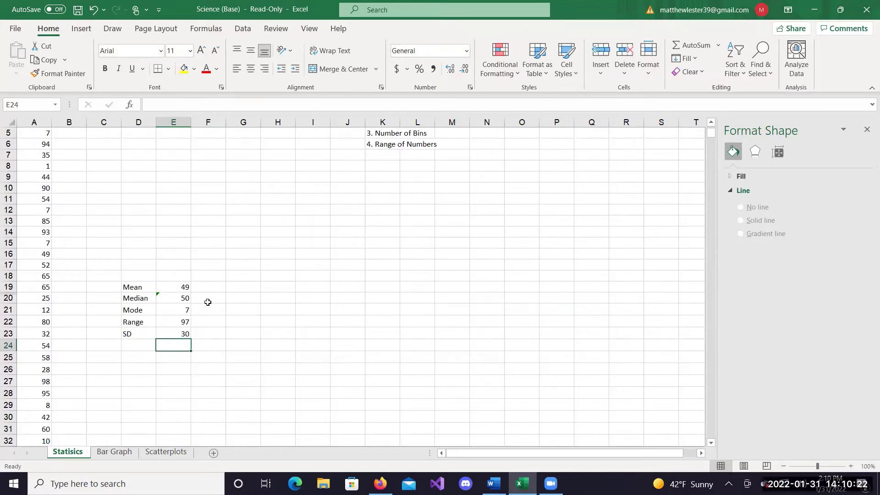
Insert a histogram chart based on the numbers in A1:A50.
scroll(291, 373, "up", 2)
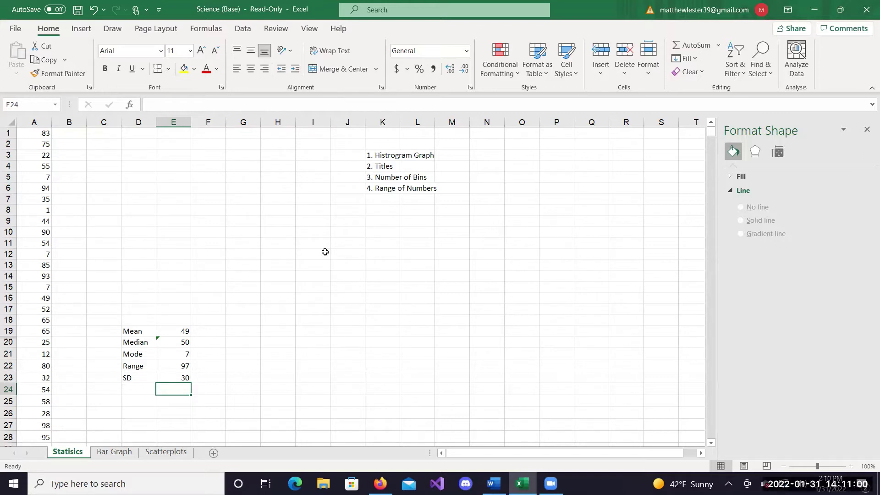
left_click(40, 132)
left_click_drag(40, 131, 41, 419)
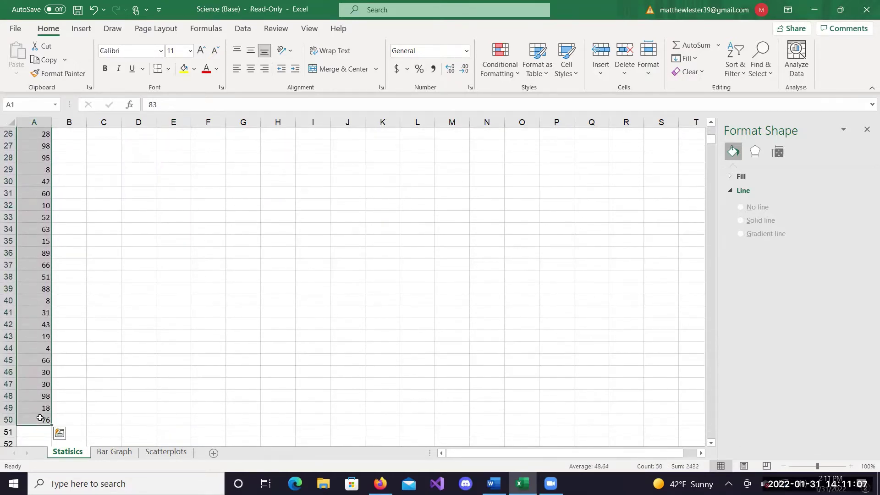
left_click(83, 30)
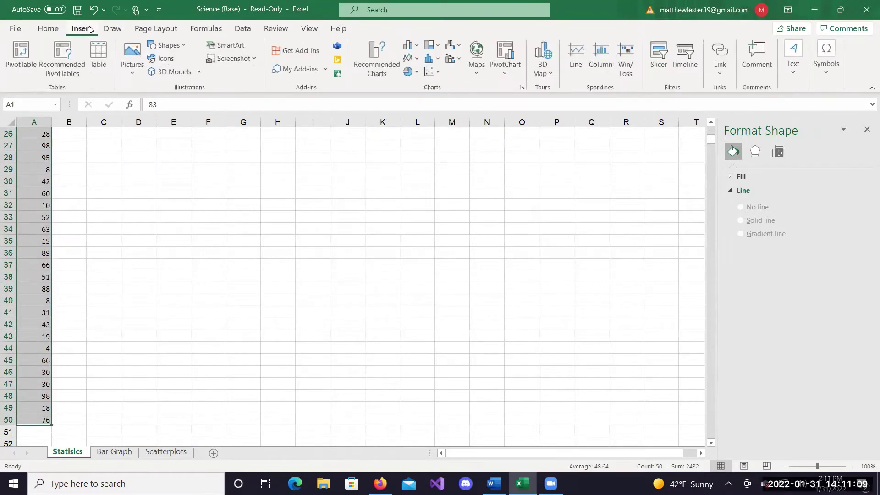
left_click(433, 60)
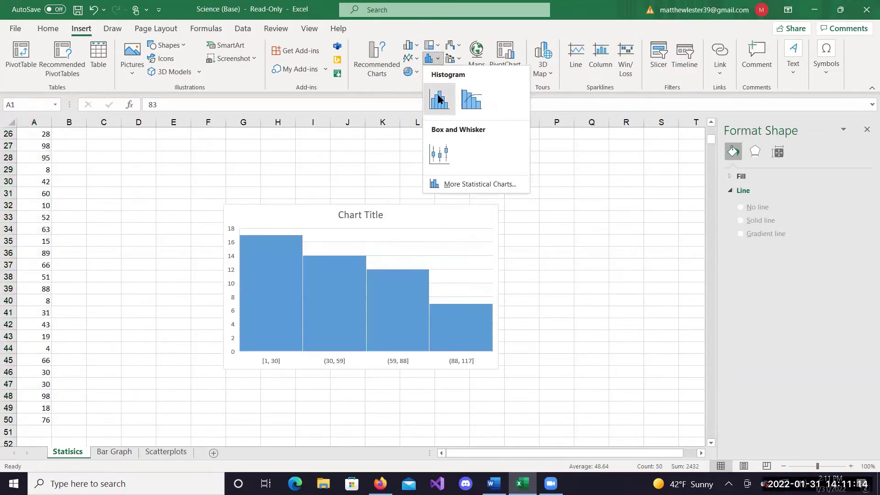
left_click(441, 95)
Move the histogram to the top of the sheet, beside column A and above the statistics labels.
left_click_drag(235, 216, 134, 165)
scroll(131, 268, "up", 3)
left_click_drag(116, 273, 106, 170)
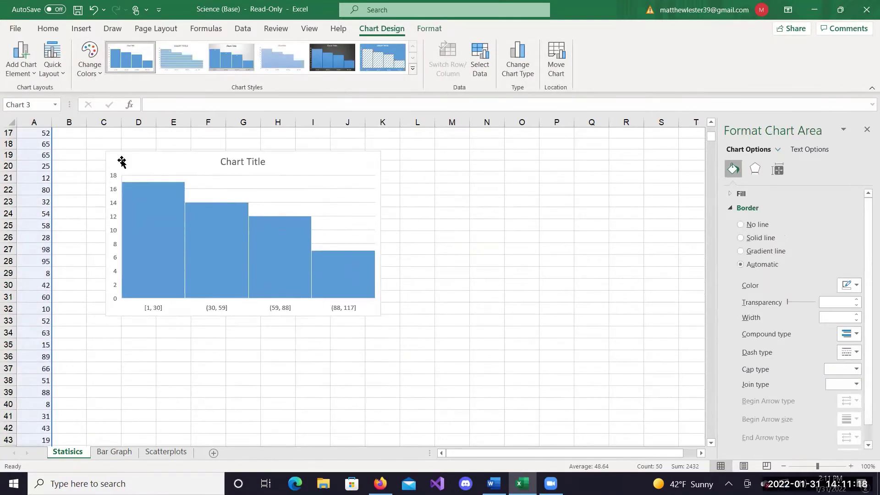
scroll(119, 197, "up", 2)
left_click_drag(132, 223, 102, 136)
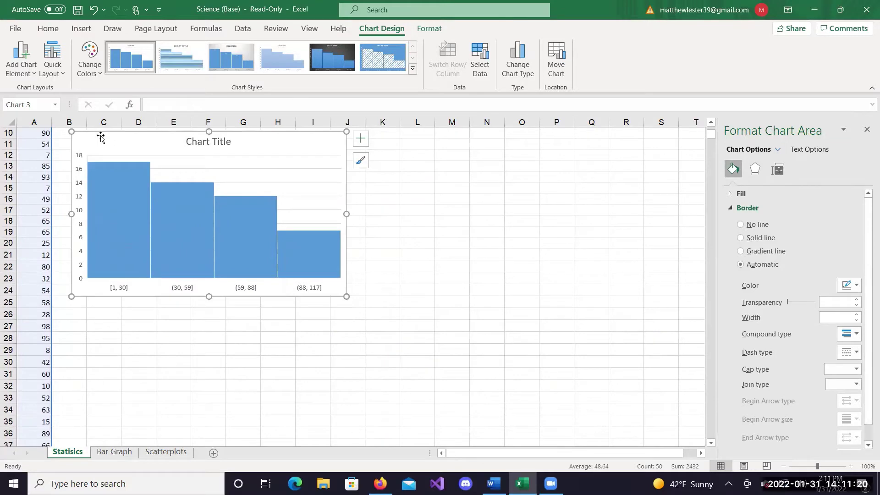
scroll(110, 184, "up", 3)
left_click_drag(111, 236, 106, 142)
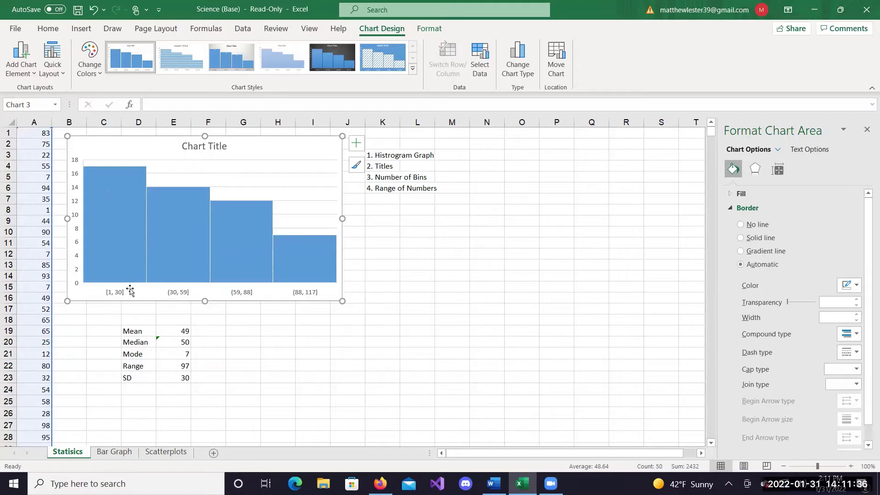
Change the chart title to "Histogram".
mouse_move(98, 180)
left_click(222, 147)
left_click_drag(222, 147, 155, 156)
type("Histogram")
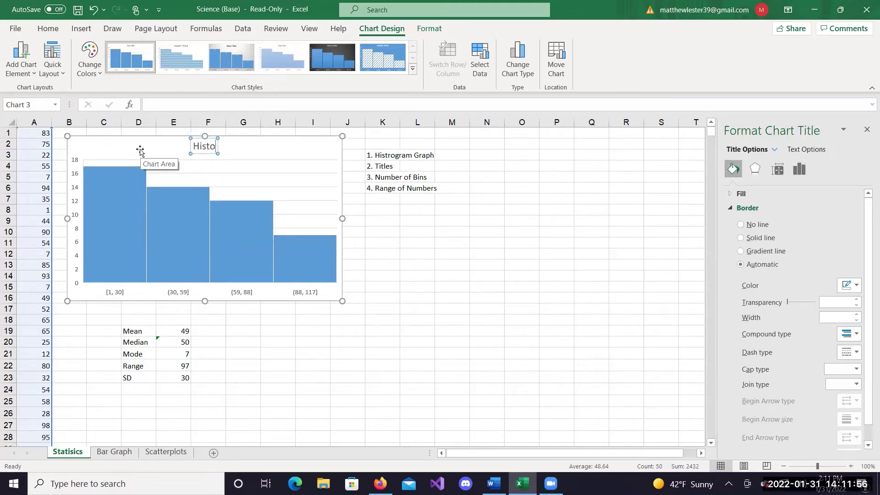
left_click(291, 139)
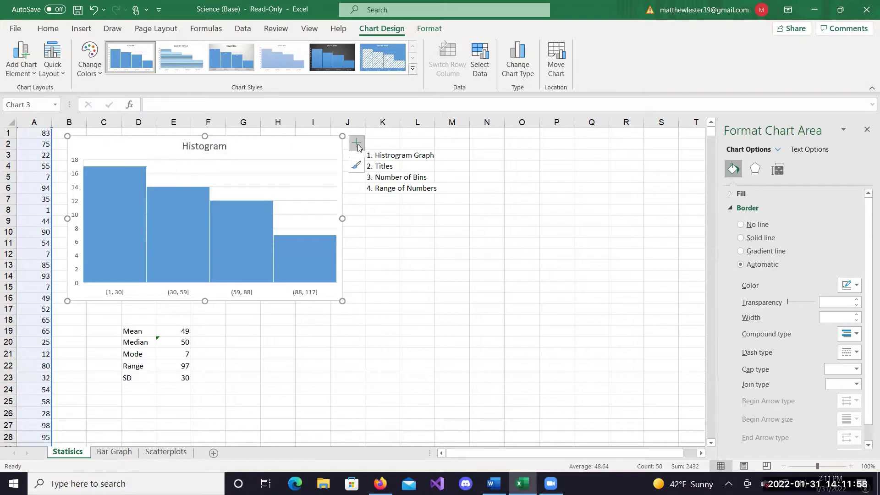
Add axis titles to the histogram.
left_click(356, 143)
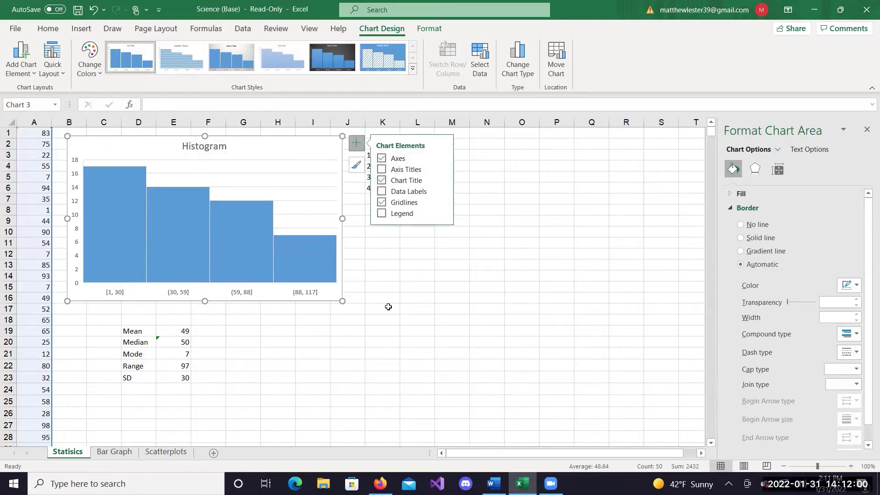
left_click(394, 320)
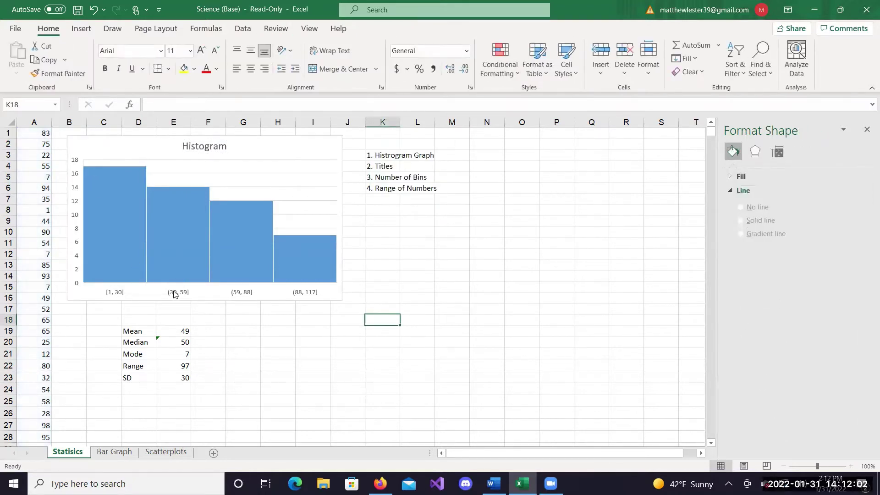
left_click(316, 145)
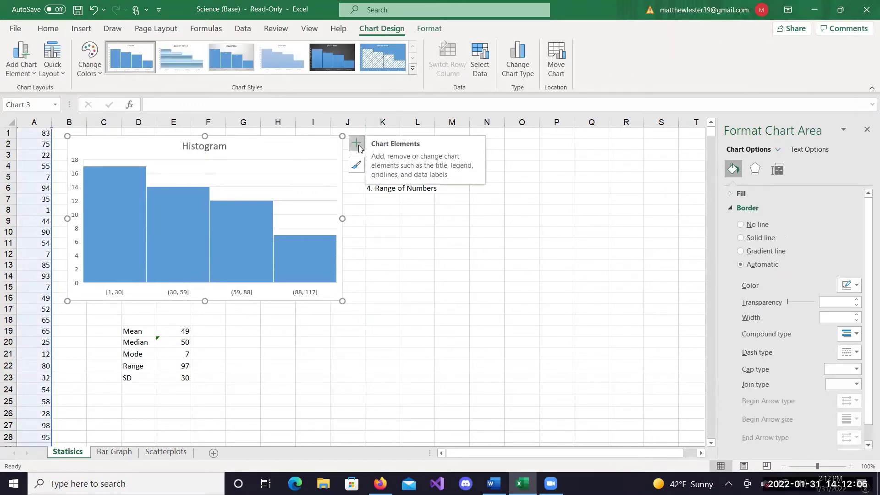
left_click(359, 145)
left_click(381, 170)
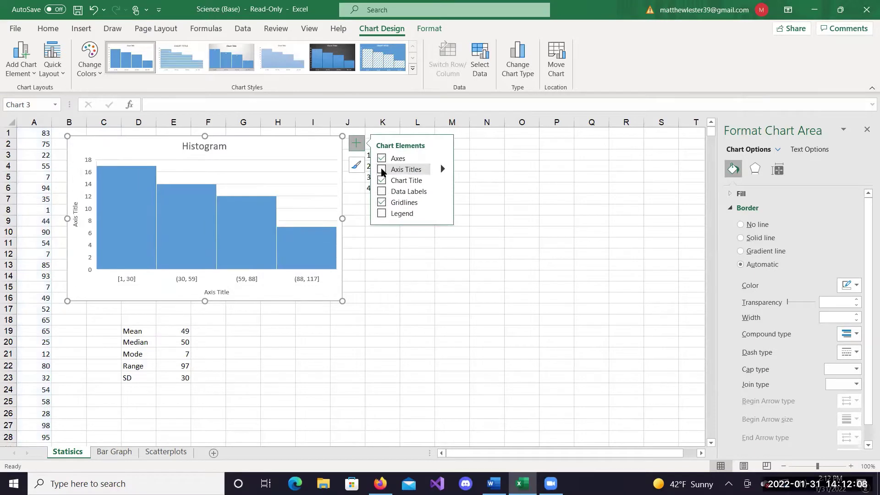
Change the histogram's horizontal axis title to "Categories".
left_click(231, 292)
left_click(230, 292)
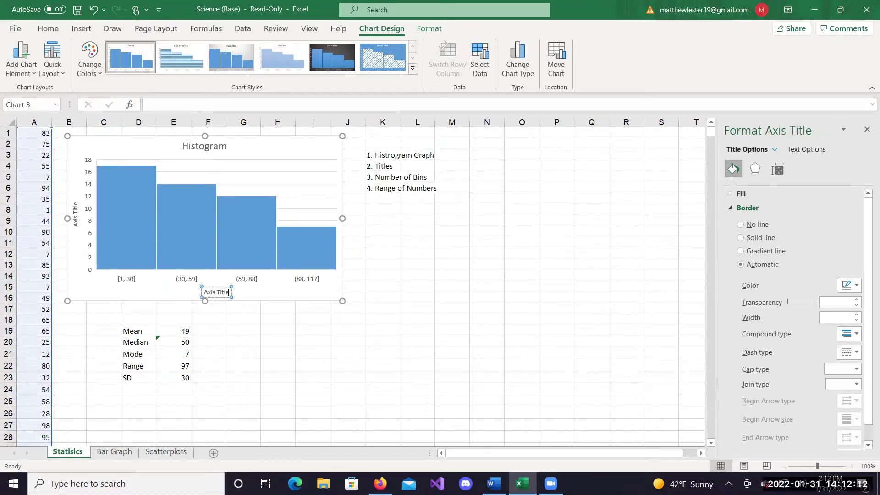
left_click_drag(230, 292, 203, 292)
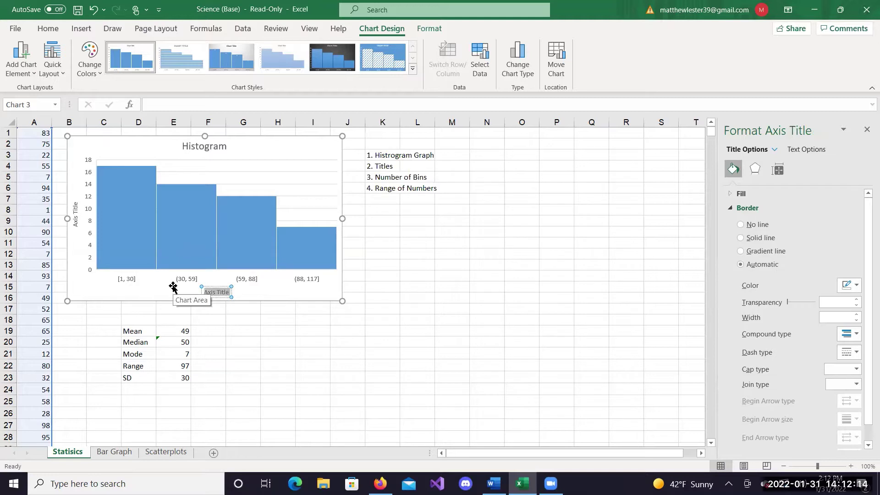
type("Categories")
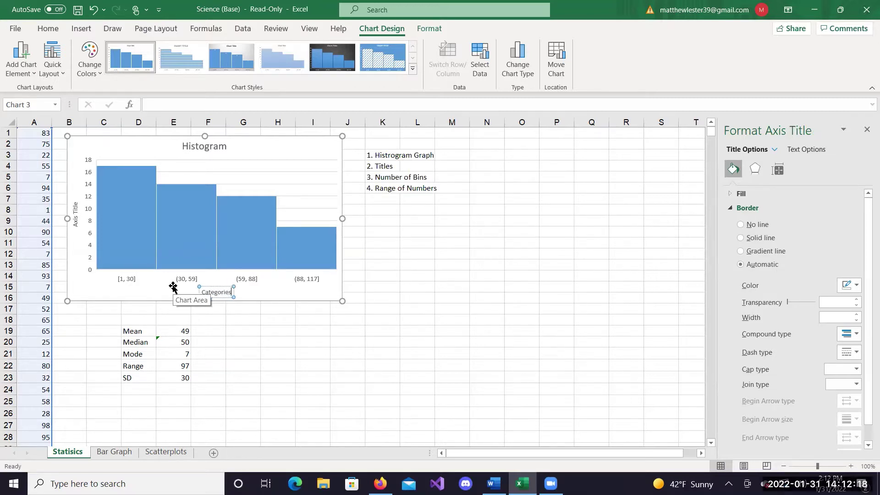
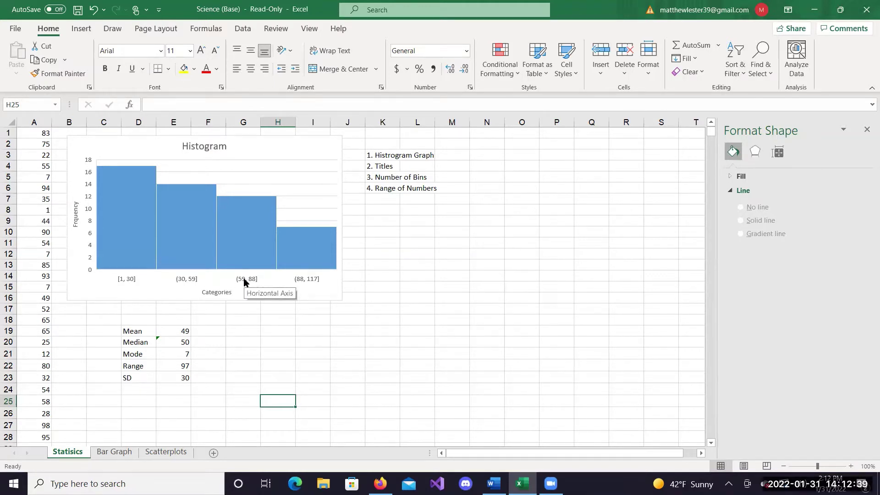
Set the number of bins on the histogram's horizontal axis to 7.
left_click(245, 281)
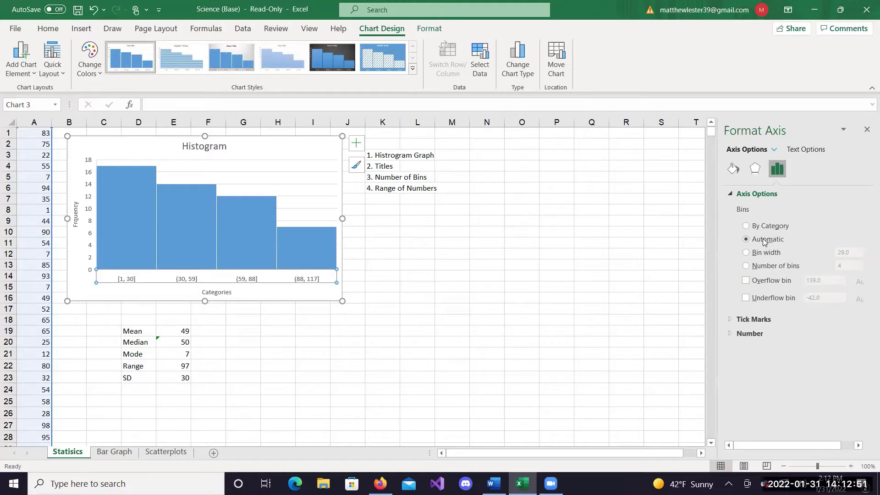
left_click(773, 265)
left_click(848, 267)
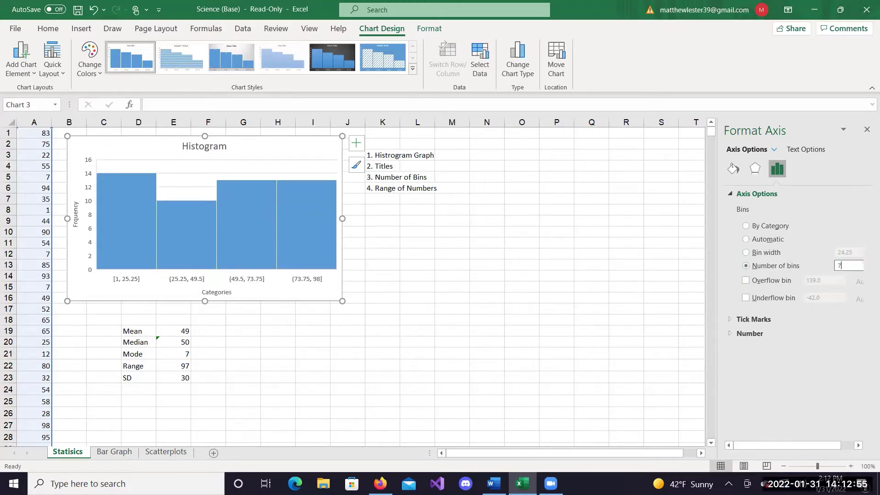
type("7")
key("Return")
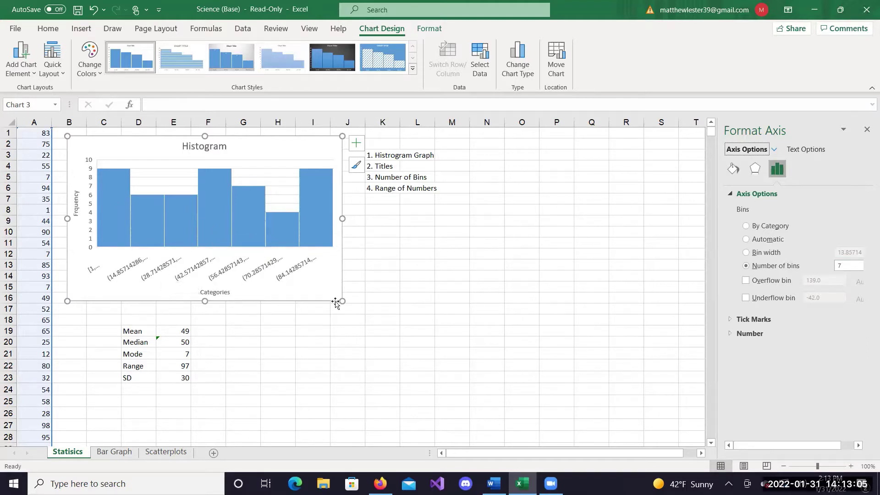
Switch the histogram's horizontal axis to a fixed bin width of 14.
left_click(768, 255)
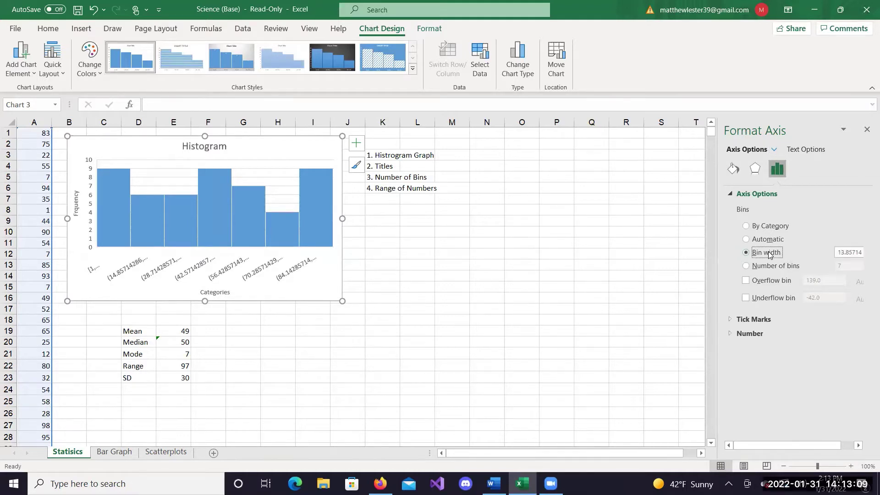
double_click(839, 253)
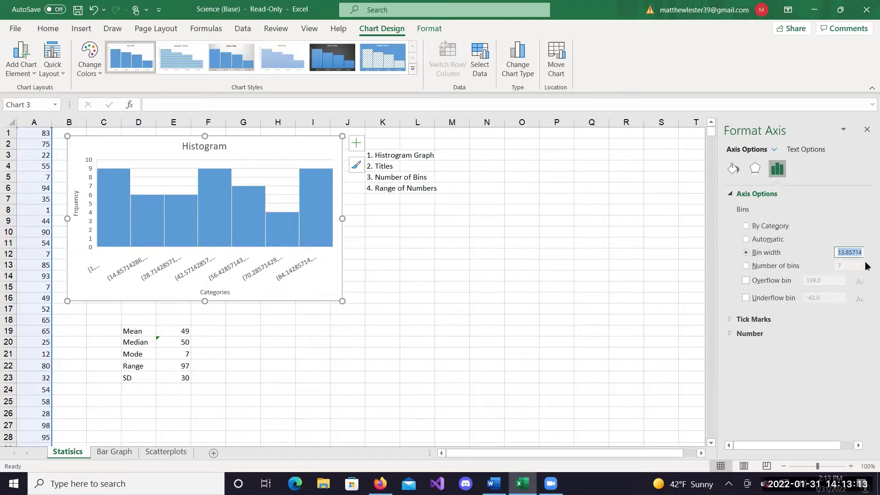
type("14")
key("Return")
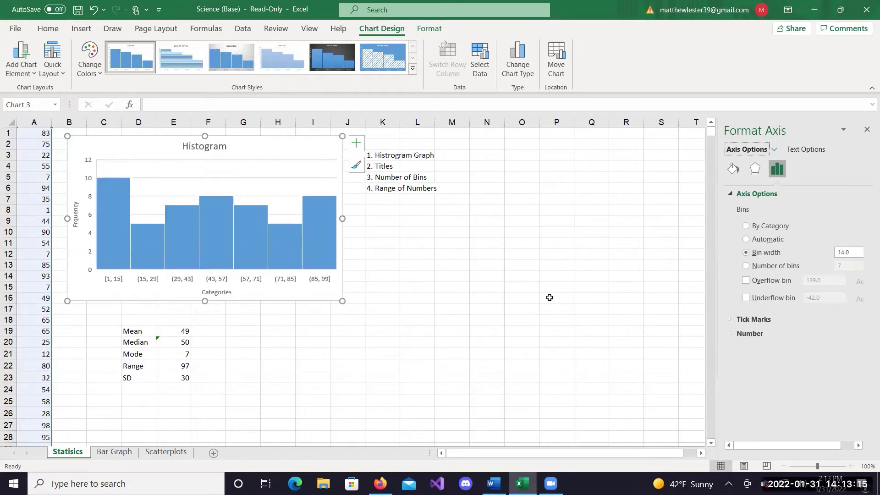
left_click(532, 298)
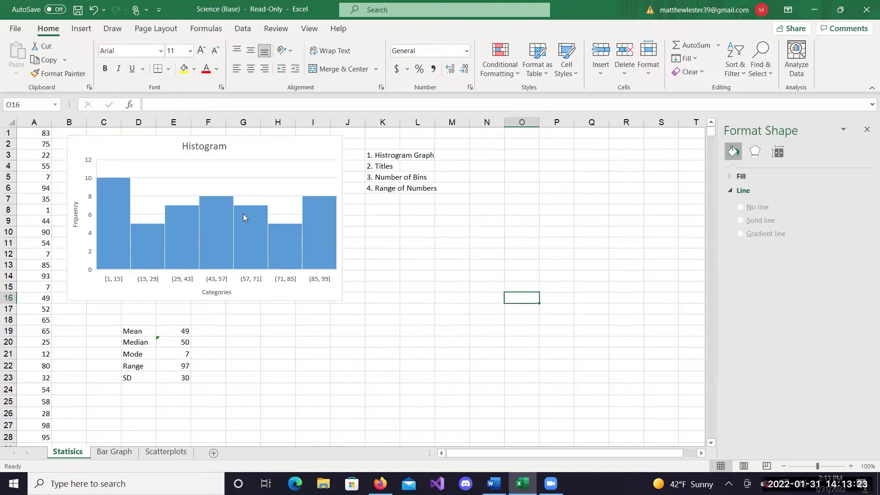
Insert a 2-D clustered column chart of the state gas prices in A2:B52 on the Bar Graph sheet.
mouse_move(197, 227)
mouse_move(113, 180)
mouse_move(271, 250)
left_click(121, 453)
scroll(363, 326, "up", 9)
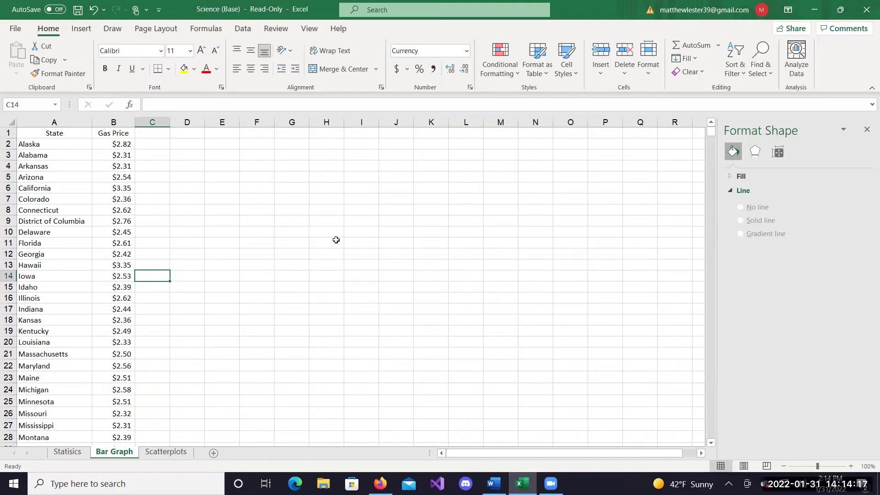
left_click(62, 144)
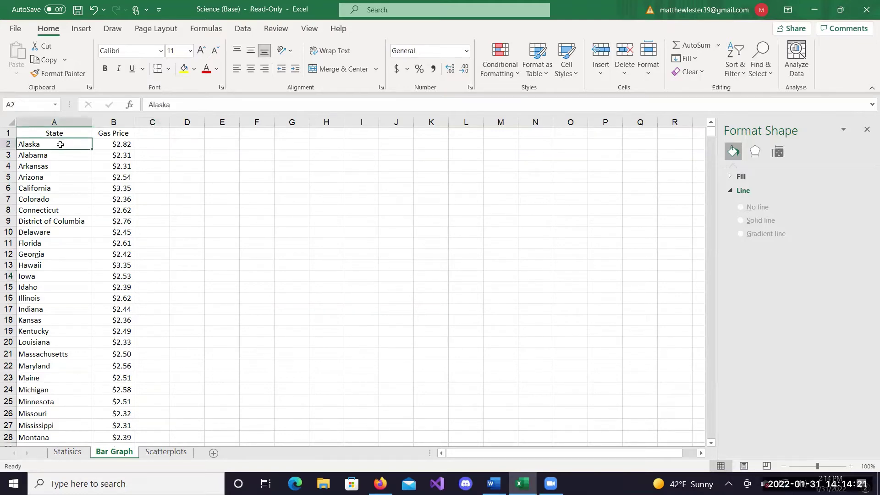
left_click_drag(54, 133, 116, 390)
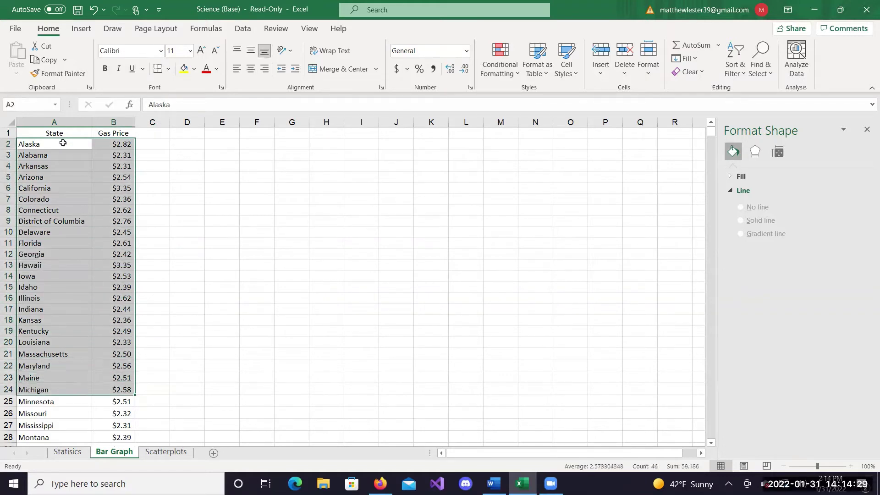
left_click_drag(61, 144, 117, 420)
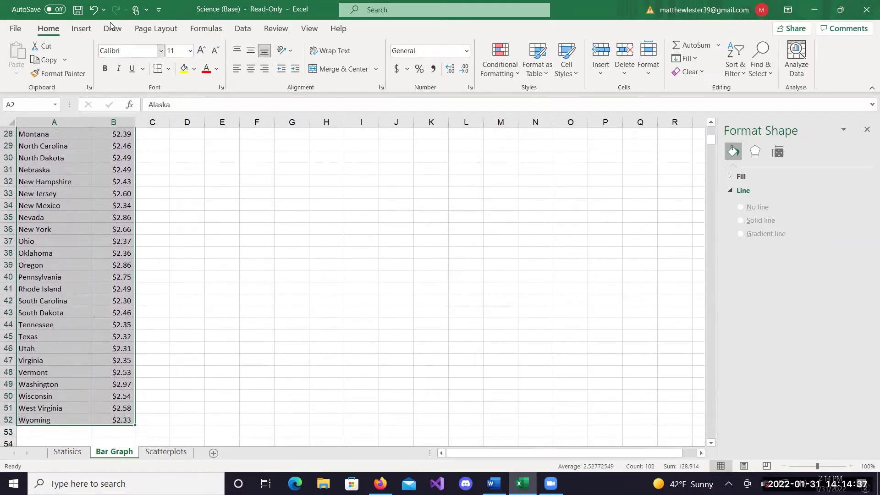
left_click(80, 35)
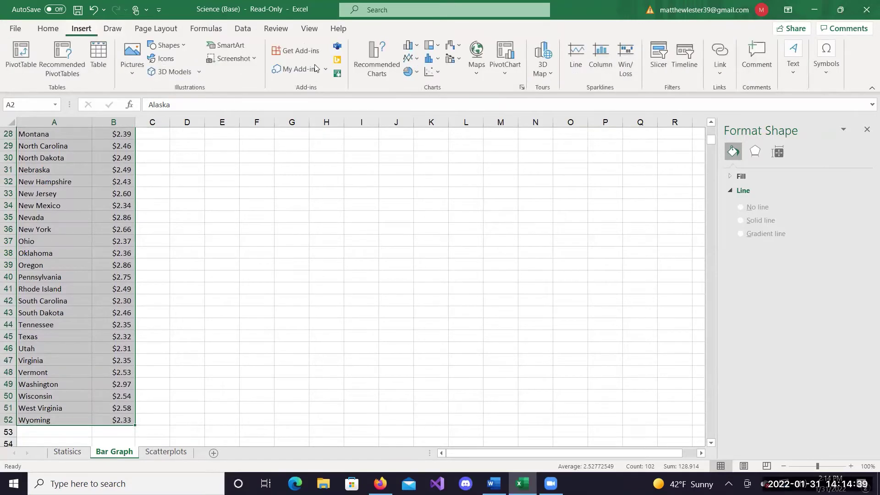
left_click(410, 44)
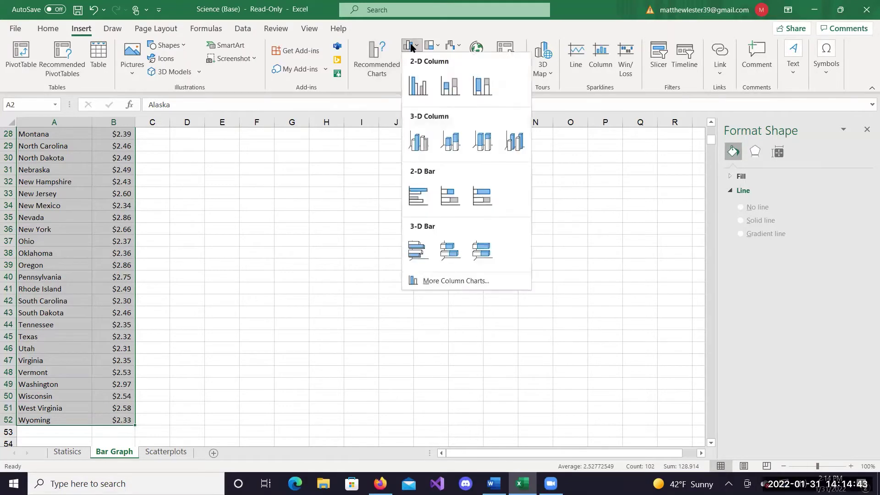
left_click(424, 86)
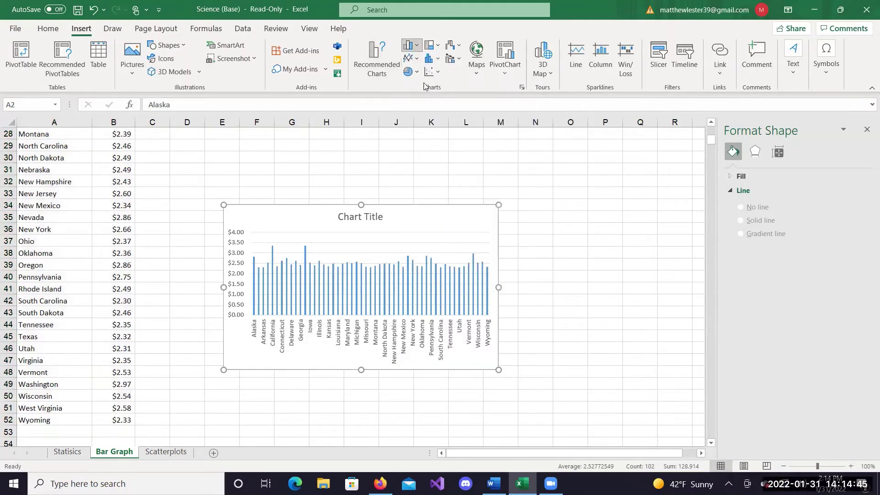
Move the gas price chart closer to the data and enlarge it to span about columns D to Q.
left_click_drag(410, 214, 364, 206)
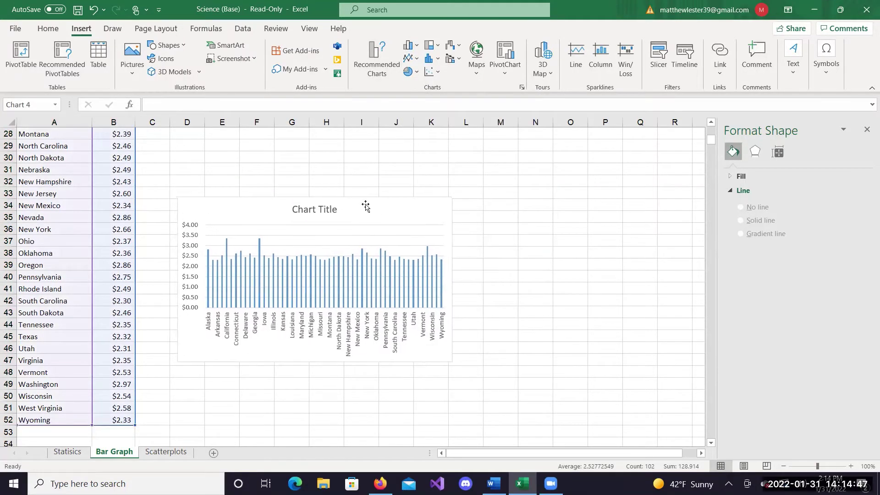
left_click_drag(436, 213, 643, 159)
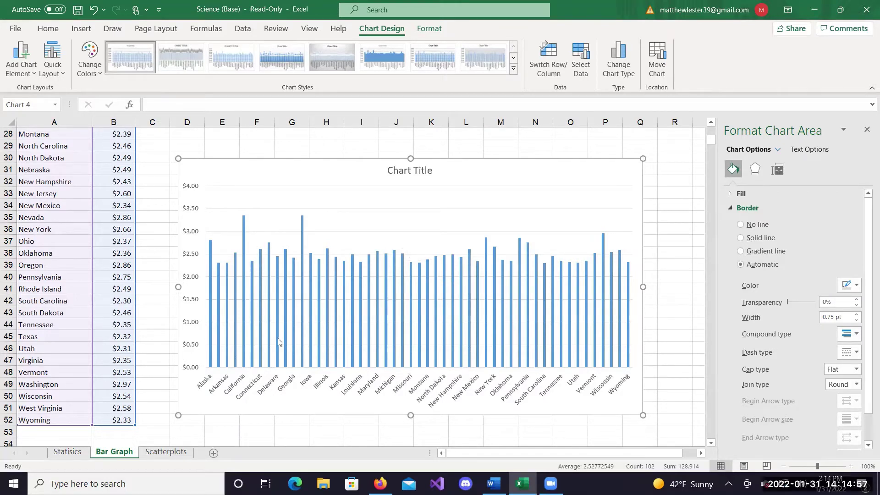
mouse_move(444, 327)
mouse_move(244, 225)
Add axis titles to the gas price chart.
right_click(622, 180)
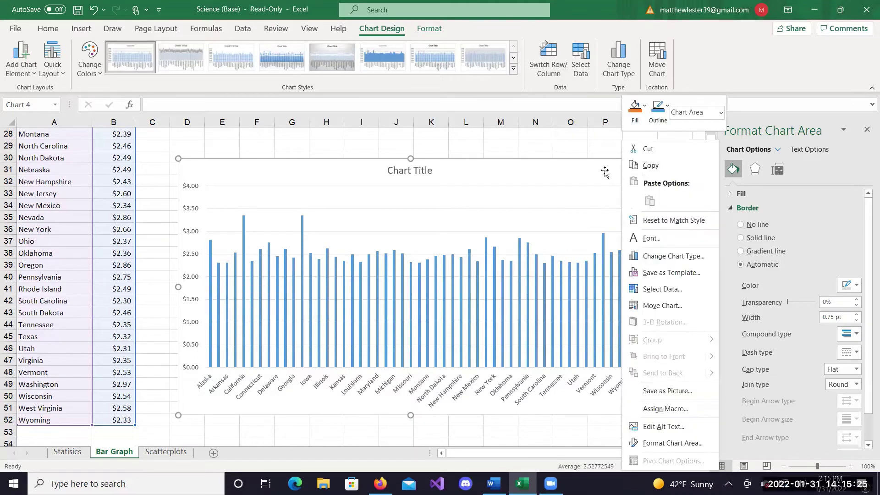
left_click(606, 173)
left_click(656, 165)
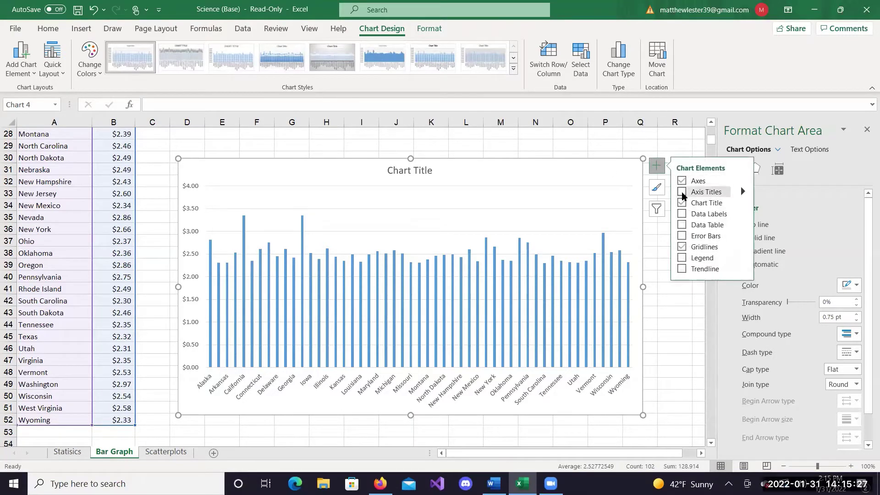
left_click(682, 192)
Change the chart title to "Gas Prices in US".
left_click(416, 171)
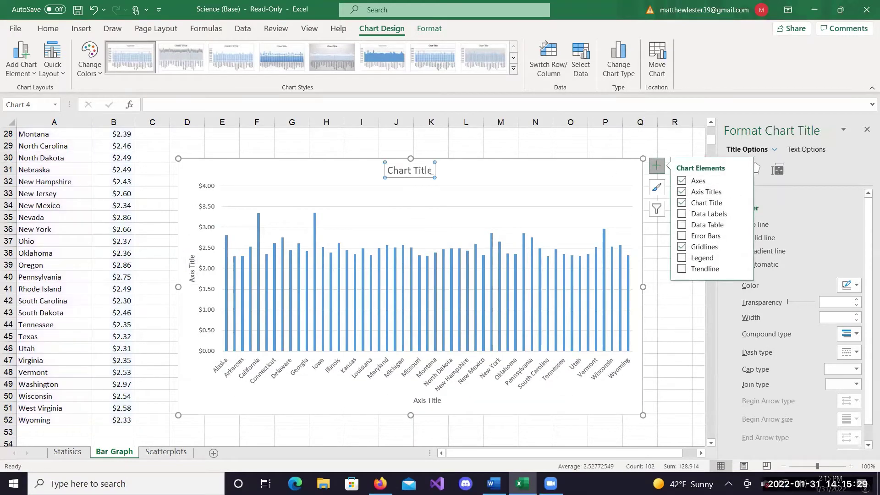
left_click(431, 171)
left_click_drag(431, 171, 353, 173)
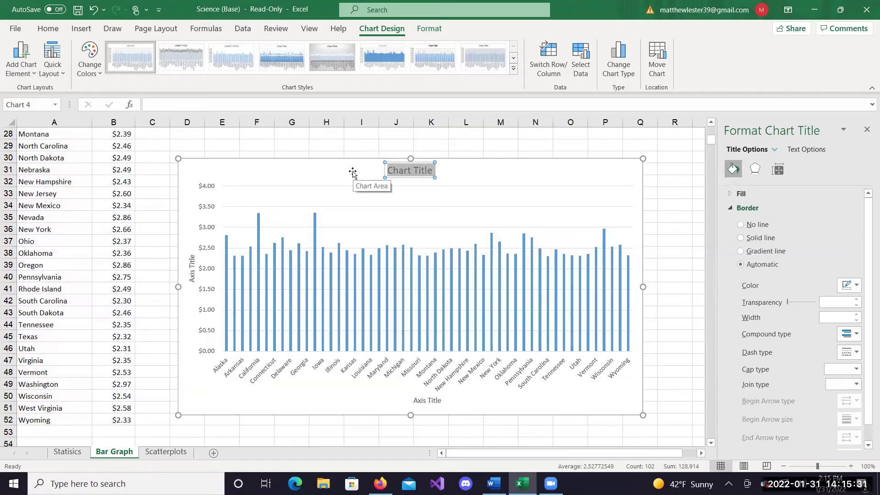
type("Gas Prices in")
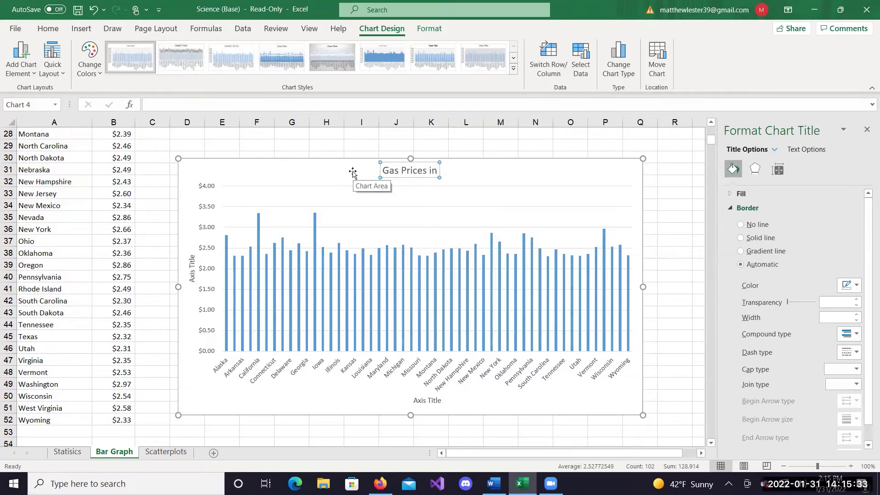
type(" US")
Change the horizontal axis title to "States".
left_click(431, 401)
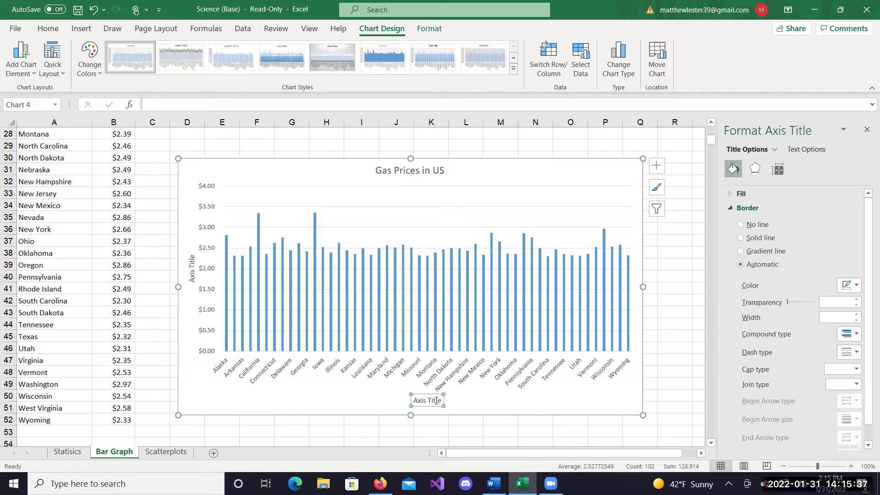
triple_click(436, 401)
type("Sa")
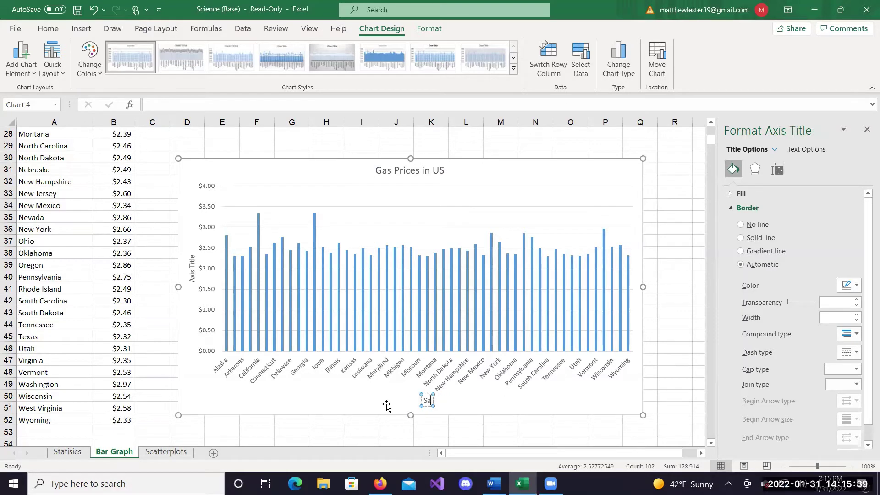
type("ates")
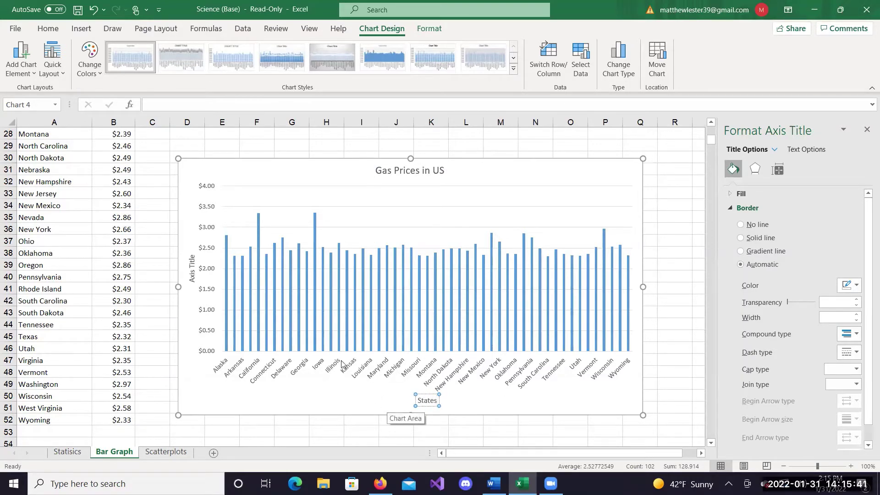
Change the vertical axis title to "Gas Prices ($)" and shift the chart slightly up and toward the data.
left_click(193, 260)
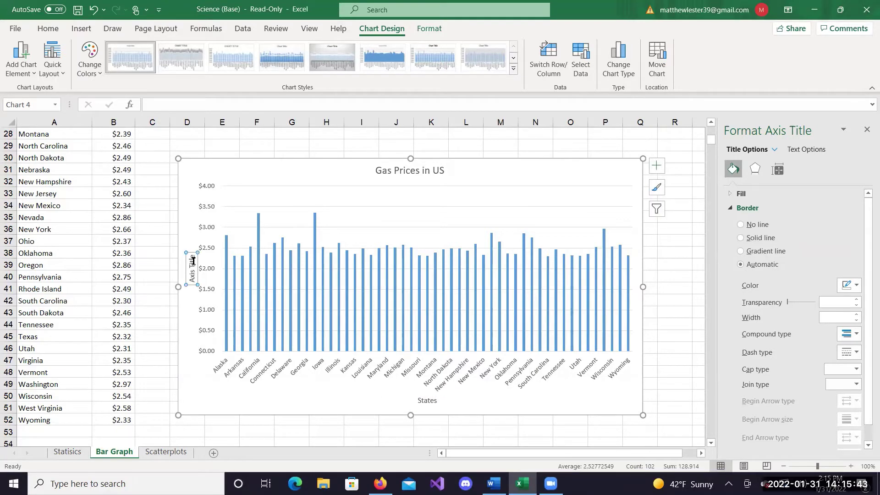
triple_click(193, 260)
key("BackSpace")
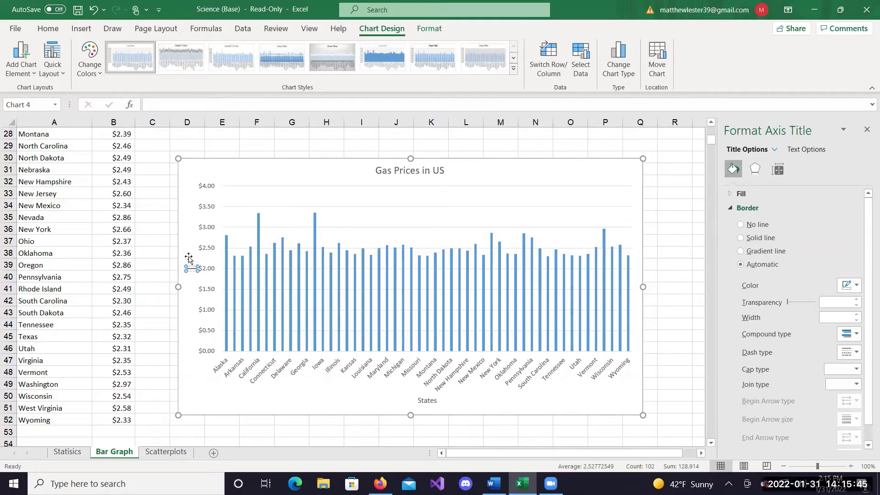
type("Gas Prices")
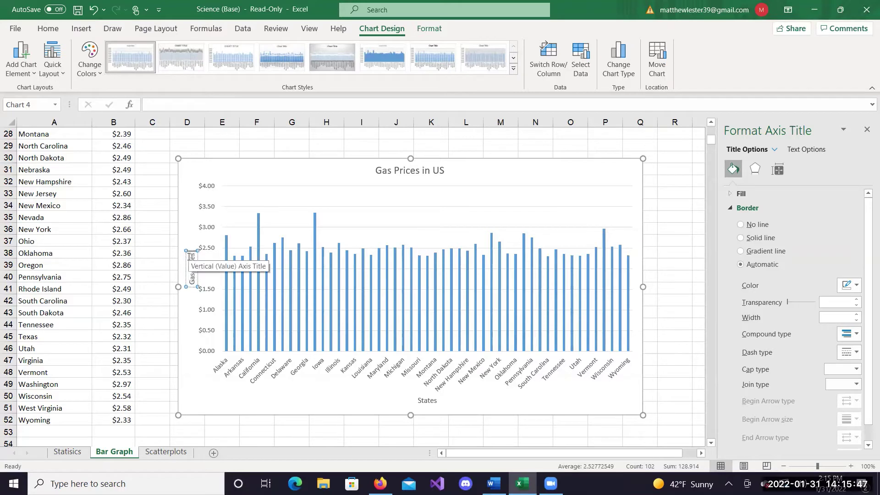
type(" ($)")
left_click(160, 314)
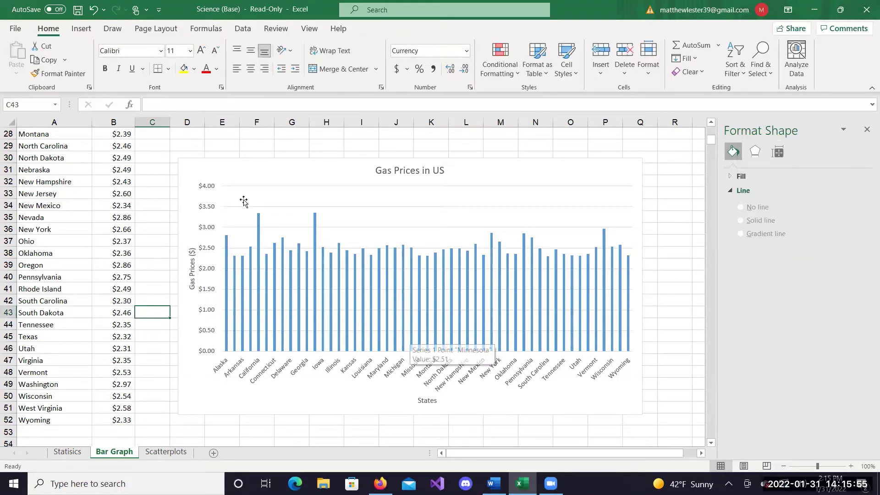
left_click_drag(205, 173, 198, 159)
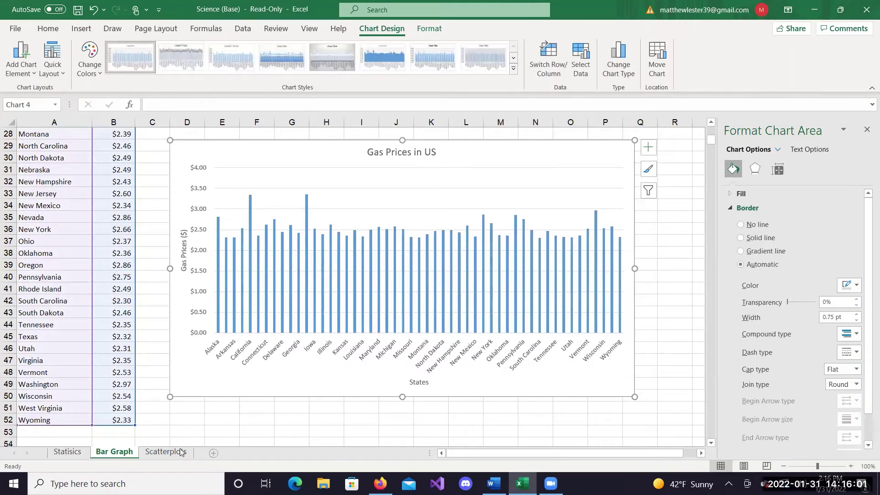
On the Scatterplots sheet, sketch a wall, spring and block below the table with a rightward arrow labelled X.
left_click(162, 452)
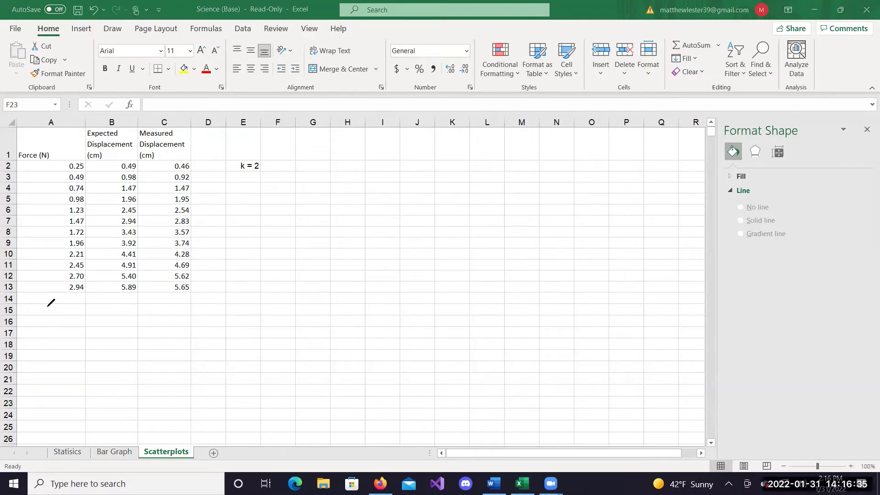
mouse_move(47, 306)
left_mouse_down()
mouse_move(47, 360)
mouse_move(60, 324)
mouse_move(67, 335)
mouse_move(85, 324)
mouse_move(112, 331)
mouse_move(113, 343)
mouse_move(147, 341)
left_mouse_up()
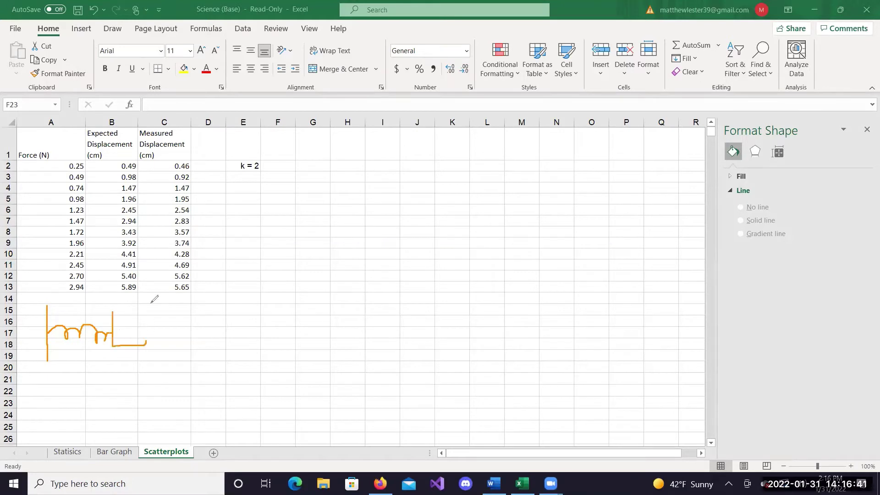
left_click_drag(151, 302, 114, 305)
mouse_move(121, 362)
left_mouse_down()
mouse_move(199, 365)
mouse_move(190, 365)
left_mouse_up()
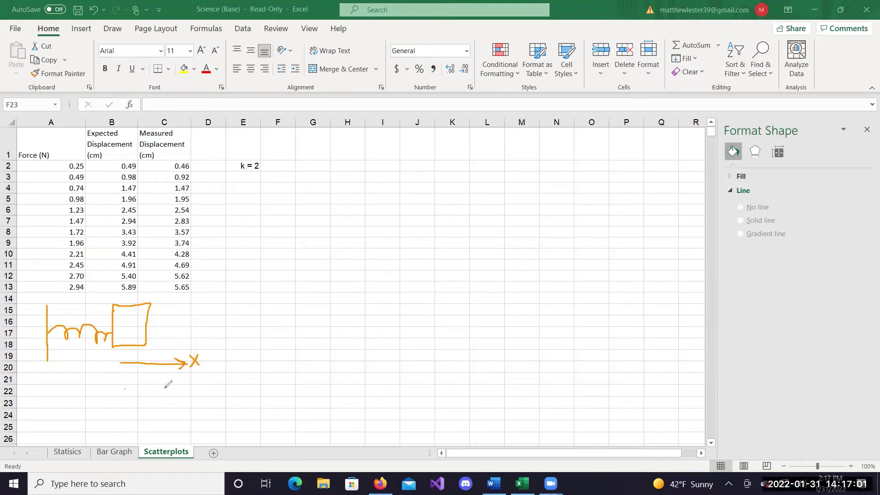
Draw a leftward arrow labelled F beneath the X arrow of the spring sketch.
left_click_drag(123, 388, 183, 389)
left_click_drag(130, 384, 131, 394)
mouse_move(195, 392)
left_mouse_down()
mouse_move(206, 381)
mouse_move(200, 389)
left_mouse_up()
key("ctrl+z")
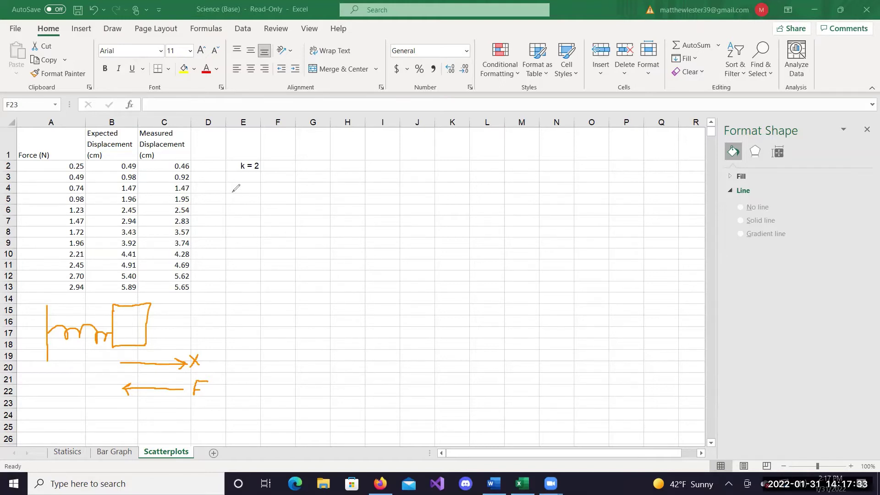
Handwrite the spring equation "F = Kx" below the k = 2 cell and its rearranged form "F/x = K" beside it.
mouse_move(232, 182)
left_mouse_down()
mouse_move(232, 204)
mouse_move(246, 181)
mouse_move(239, 191)
mouse_move(303, 199)
mouse_move(279, 193)
mouse_move(285, 198)
left_mouse_up()
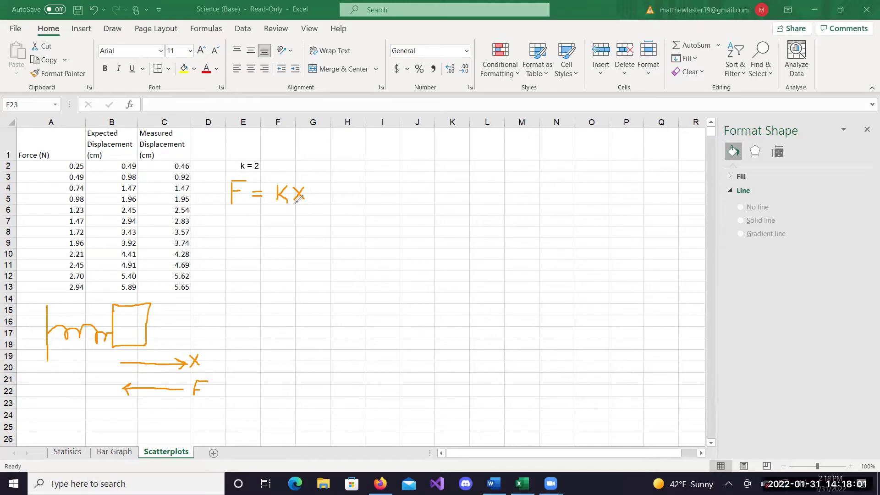
left_click_drag(295, 204, 304, 204)
left_click_drag(232, 209, 239, 211)
left_click(301, 203)
left_click(239, 210)
mouse_move(335, 153)
left_mouse_down()
mouse_move(334, 169)
mouse_move(350, 157)
mouse_move(339, 187)
mouse_move(330, 188)
mouse_move(353, 172)
mouse_move(375, 176)
left_mouse_up()
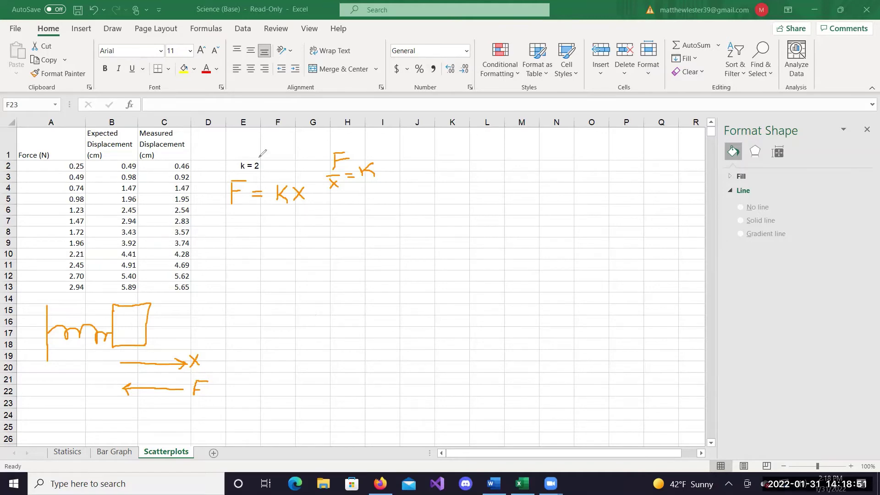
Sketch a graph of F against x with a circled slope triangle marked k, and write "y = 2x" beside the equations.
left_click_drag(257, 155, 240, 180)
mouse_move(242, 233)
left_mouse_down()
mouse_move(275, 207)
mouse_move(265, 224)
mouse_move(278, 216)
left_mouse_up()
left_click_drag(275, 219, 277, 226)
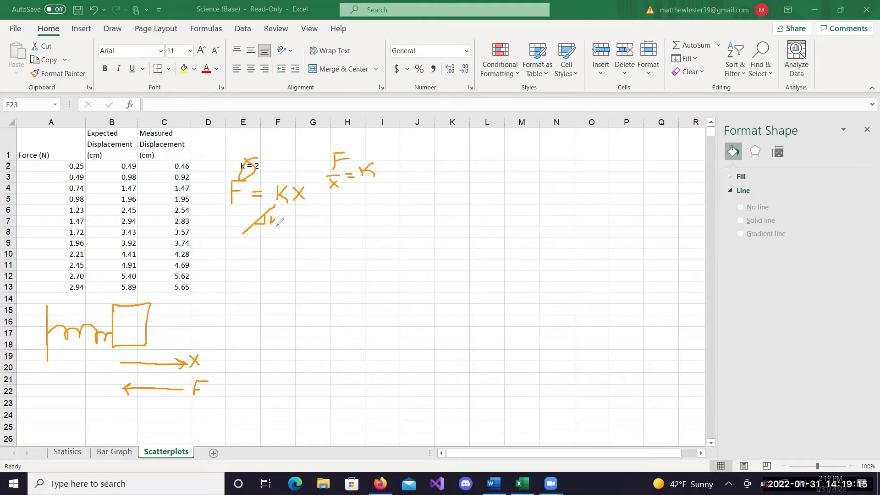
mouse_move(223, 246)
left_mouse_down()
mouse_move(297, 242)
mouse_move(223, 231)
mouse_move(222, 217)
mouse_move(227, 222)
left_mouse_up()
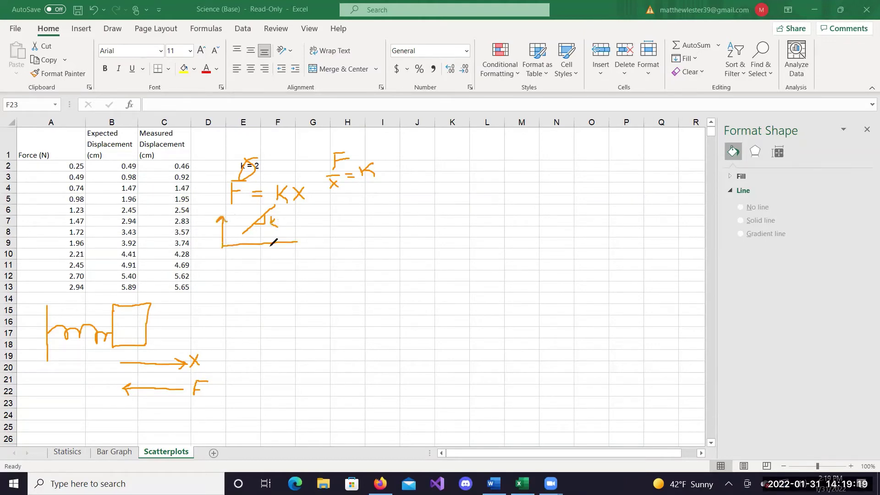
mouse_move(297, 238)
left_mouse_down()
mouse_move(298, 248)
mouse_move(266, 266)
left_mouse_up()
left_click_drag(205, 232, 210, 229)
mouse_move(248, 232)
left_mouse_down()
mouse_move(275, 227)
mouse_move(258, 199)
mouse_move(241, 225)
mouse_move(249, 239)
left_mouse_up()
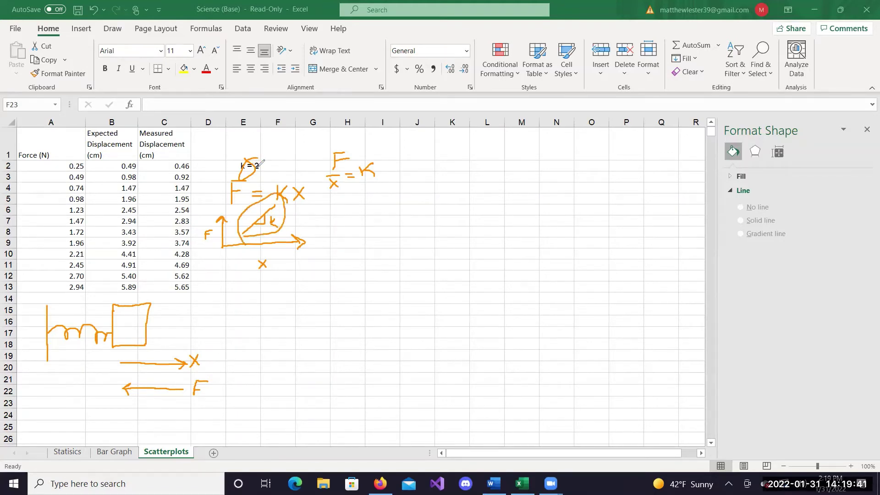
mouse_move(414, 154)
left_mouse_down()
mouse_move(417, 172)
mouse_move(468, 146)
mouse_move(470, 164)
mouse_move(475, 155)
mouse_move(495, 161)
mouse_move(481, 165)
left_mouse_up()
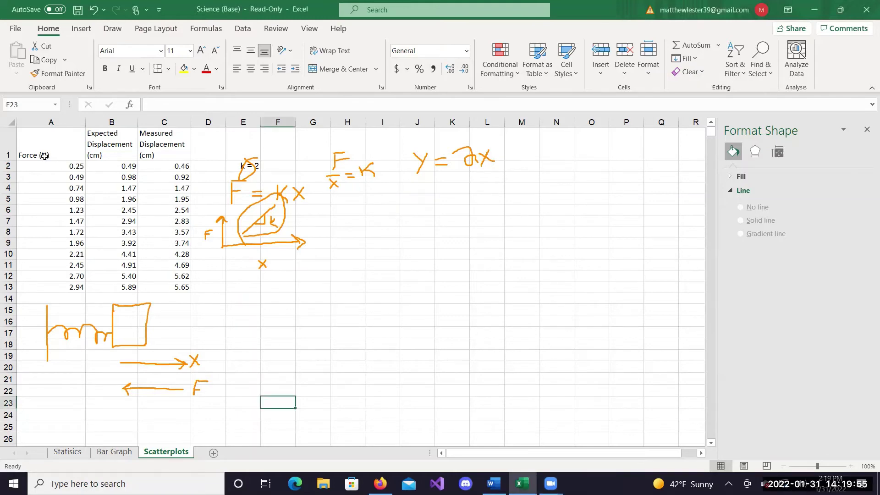
Examine the force, expected displacement and measured displacement columns and their first values in the spring table.
left_click_drag(37, 149, 127, 289)
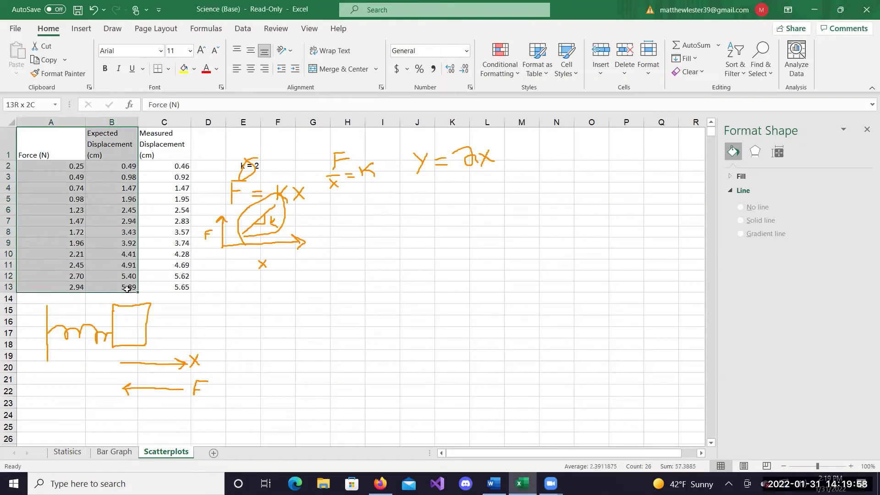
left_click(103, 146)
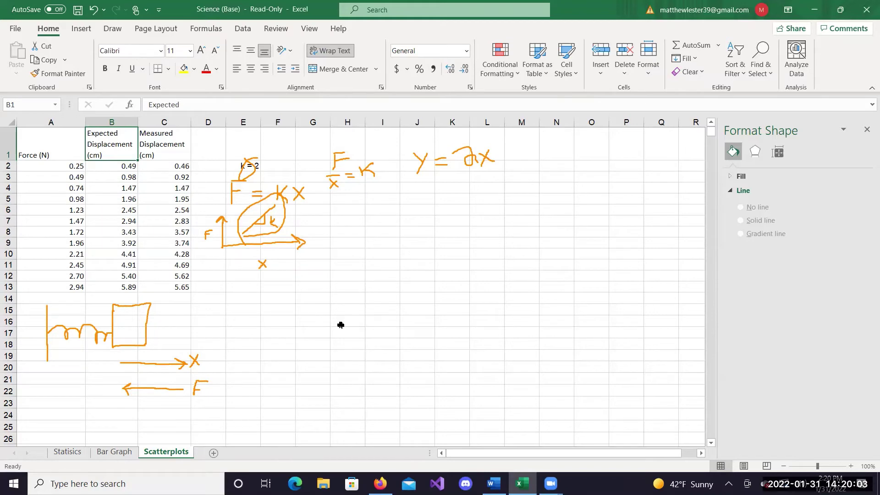
left_click(58, 156)
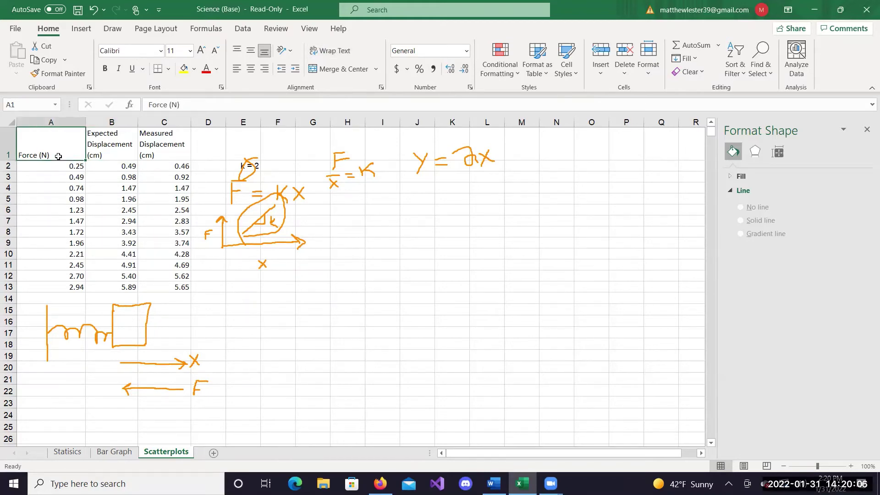
left_click(115, 152)
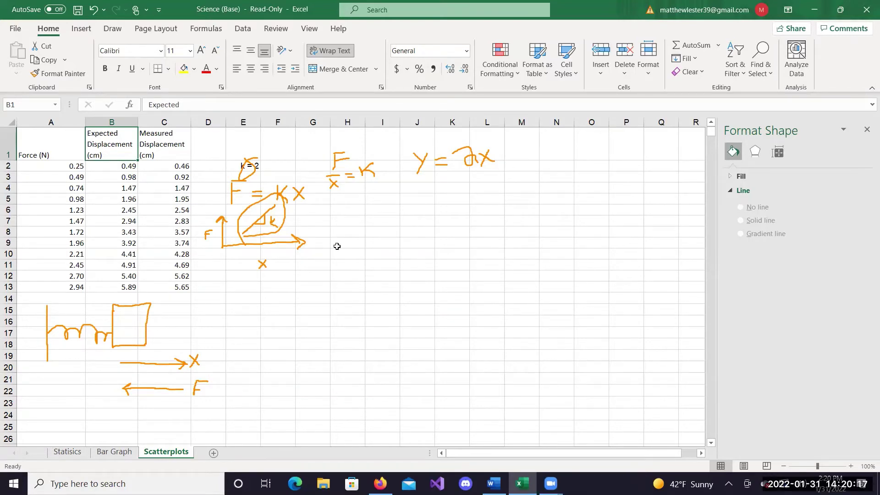
left_click_drag(337, 246, 345, 261)
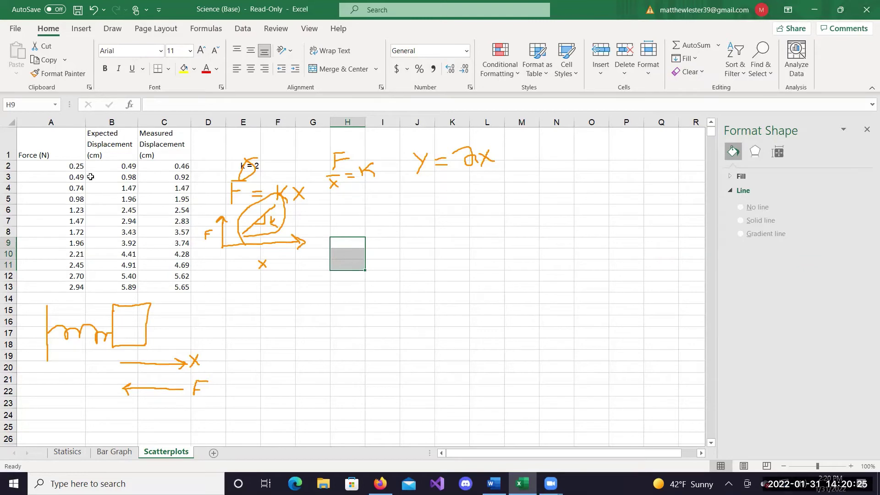
left_click(110, 147)
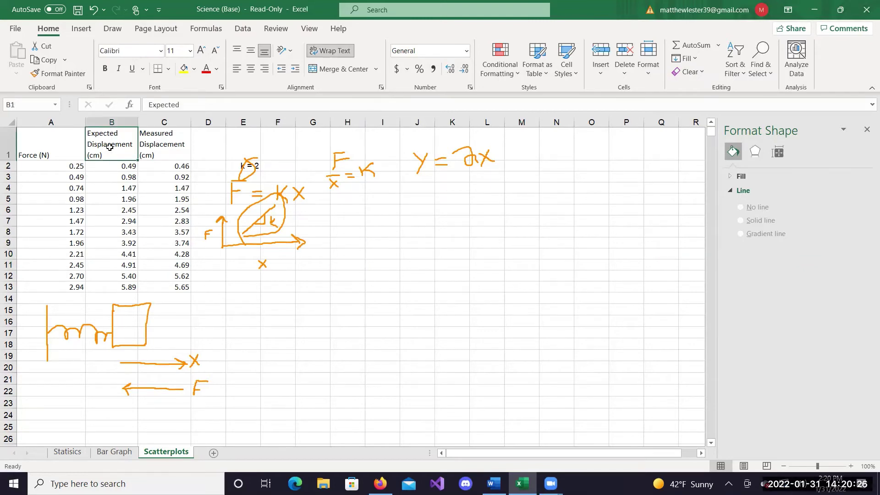
left_click(176, 136)
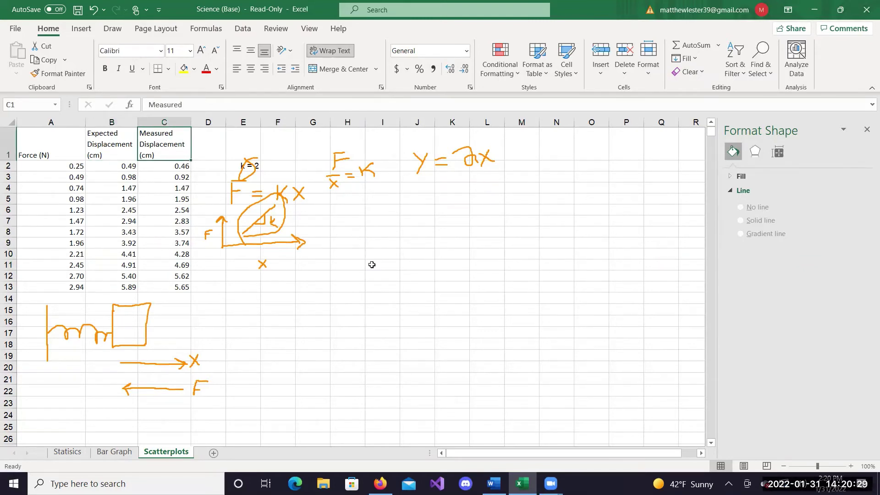
left_click(105, 140)
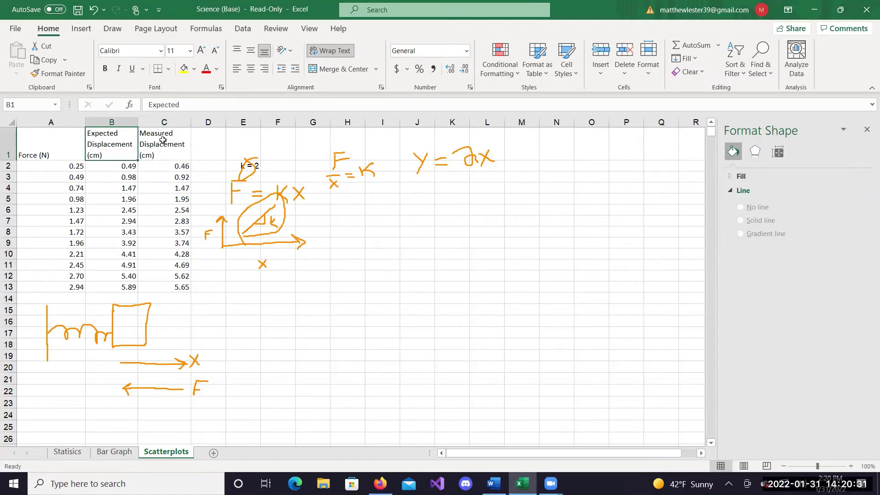
left_click(125, 169)
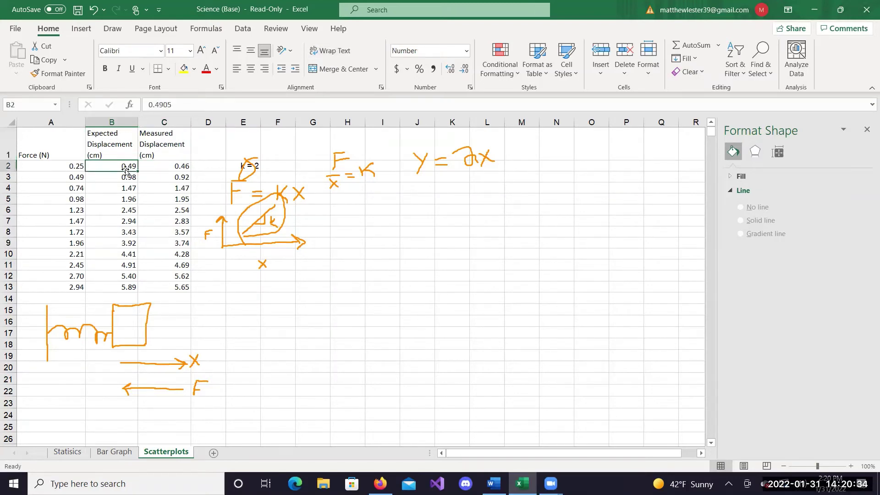
left_click(72, 170)
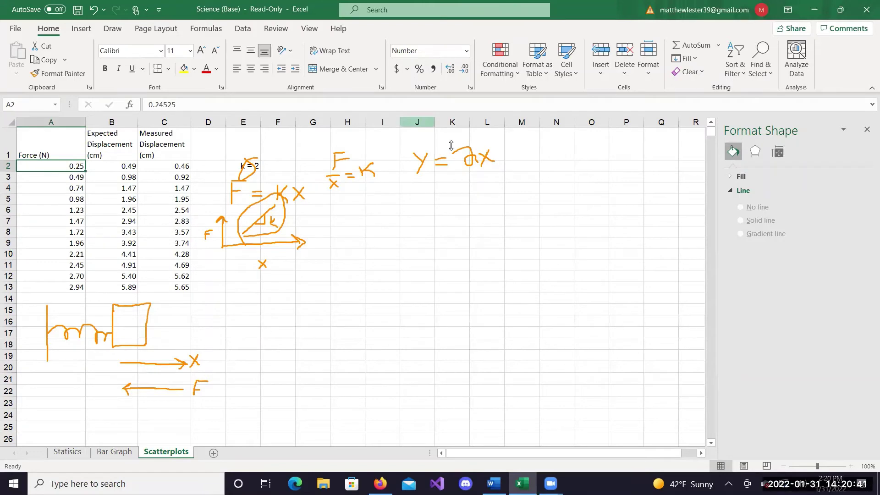
Circle and underline the handwritten "y = 2x" equation above the empty cells.
mouse_move(421, 152)
left_mouse_down()
mouse_move(423, 168)
mouse_move(495, 156)
mouse_move(418, 146)
left_mouse_up()
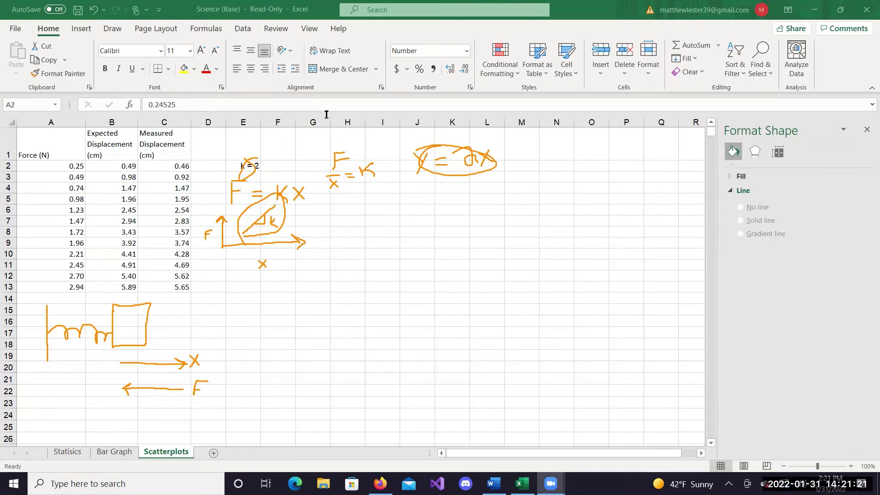
left_click_drag(417, 180, 493, 178)
Insert a markers-only scatter chart of force and expected displacement from A1:B13 and place it below the handwritten equations.
left_click_drag(59, 146, 121, 288)
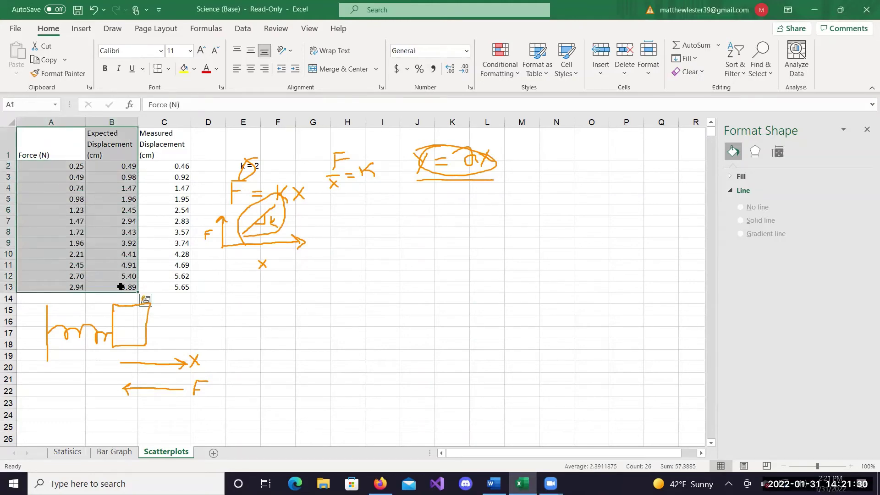
left_click(73, 29)
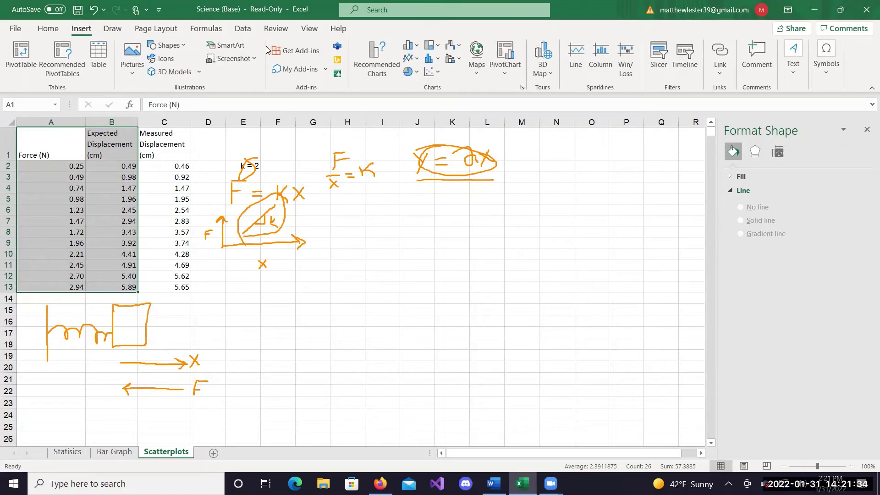
left_click(68, 152)
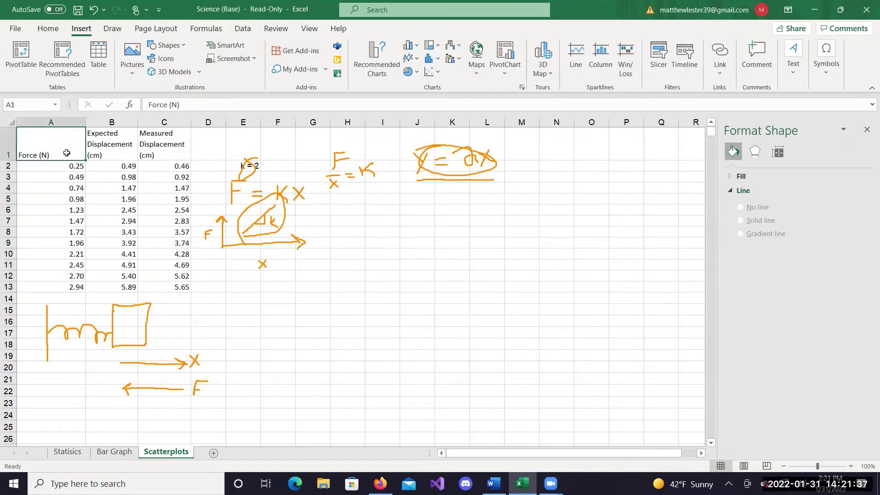
left_click_drag(67, 152, 117, 287)
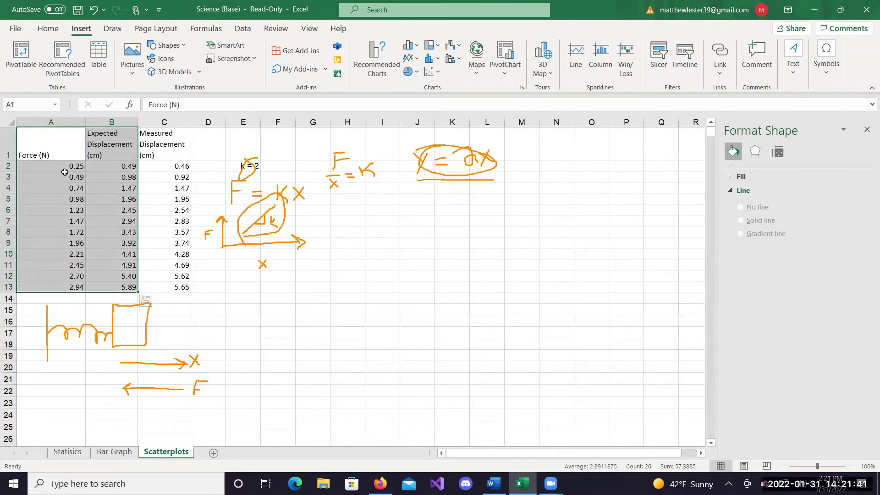
left_click(432, 62)
left_click(434, 65)
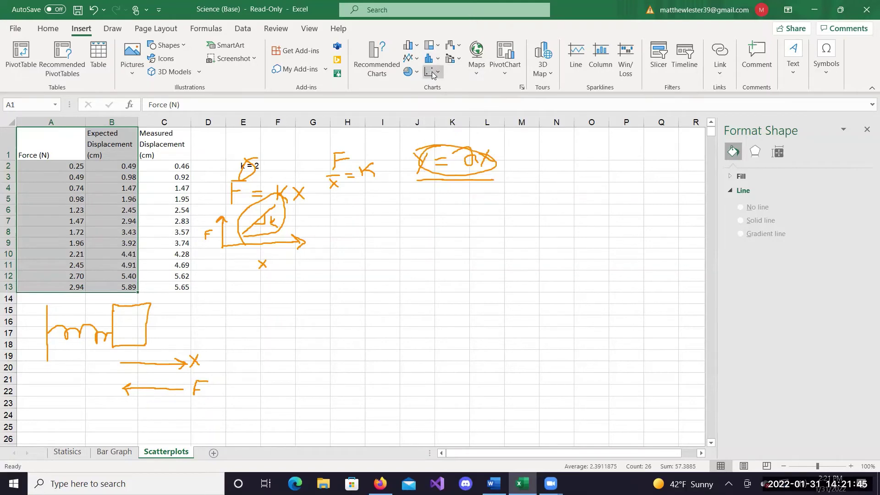
left_click(433, 73)
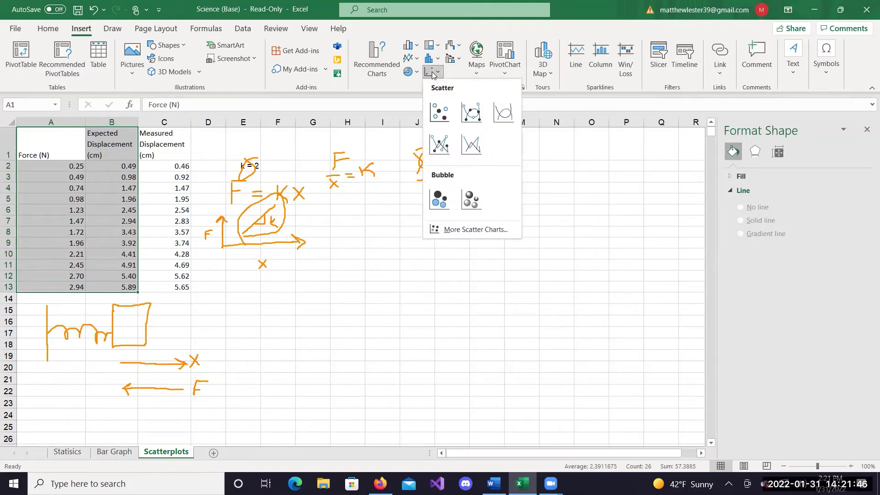
left_click(439, 112)
left_click_drag(423, 219, 530, 230)
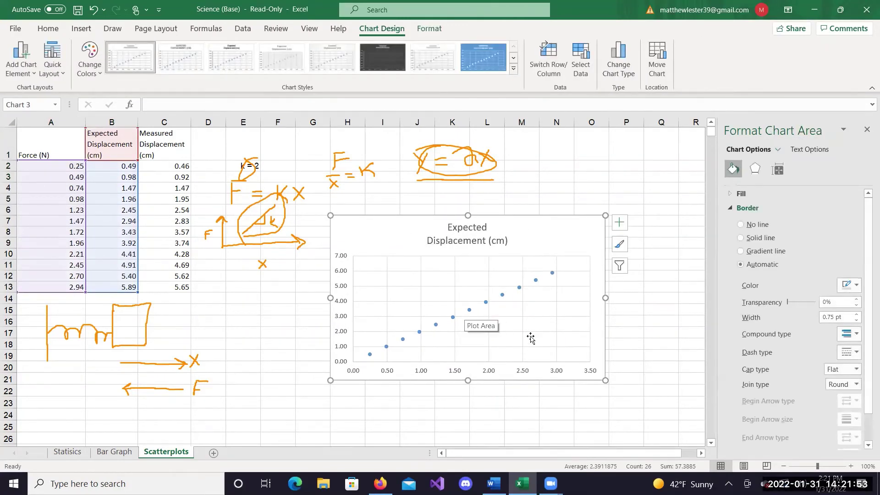
Add axis titles to the scatter chart and set the horizontal axis title to "Force".
left_click(621, 229)
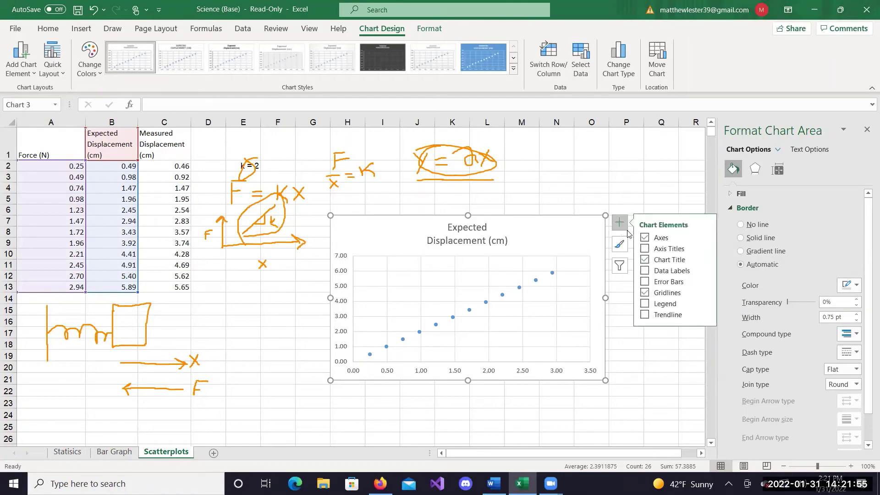
left_click(645, 248)
left_click(478, 365)
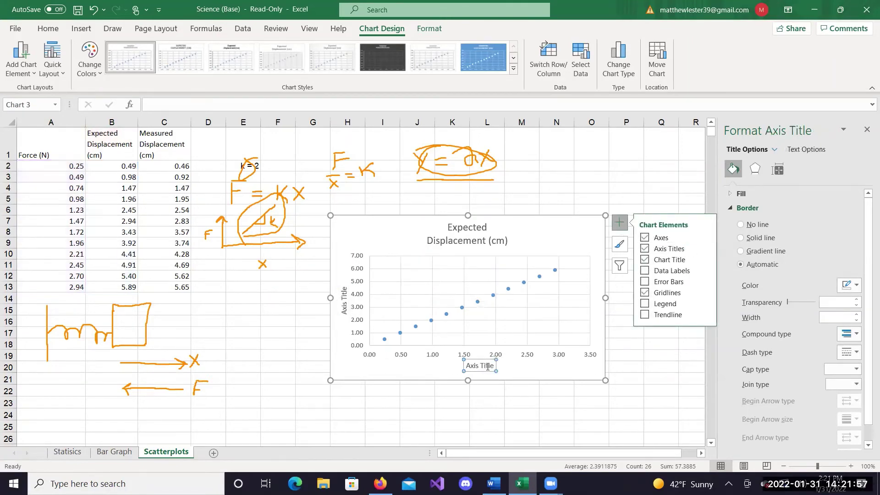
left_click_drag(493, 366, 414, 365)
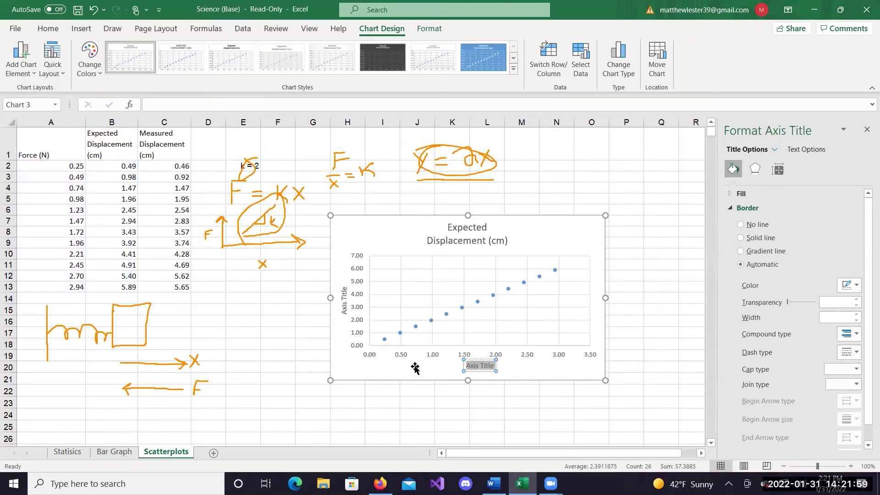
type("Foc")
type("ce")
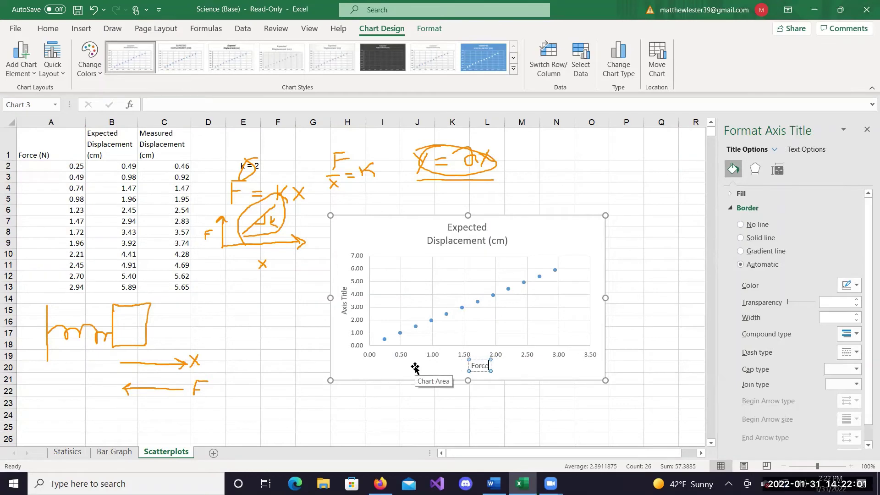
Set the vertical axis title to "Displacement (cm)" and extend the horizontal axis title to "Force (N)".
left_click(344, 296)
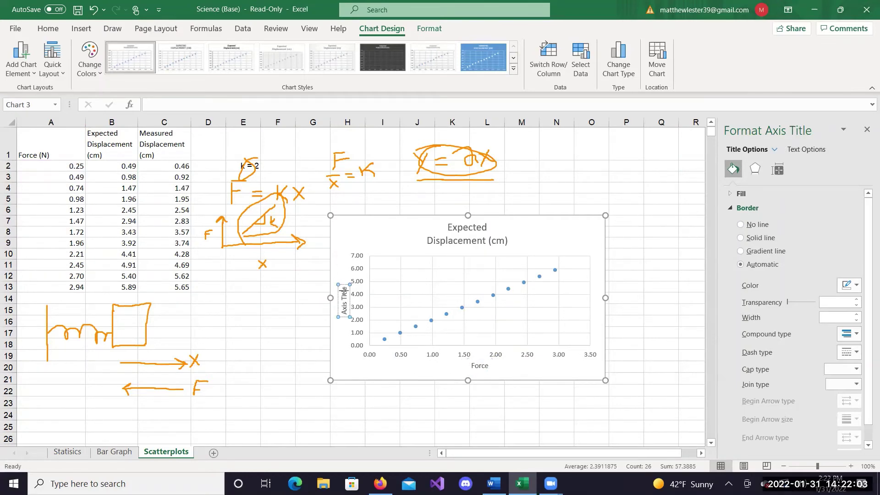
key("BackSpace")
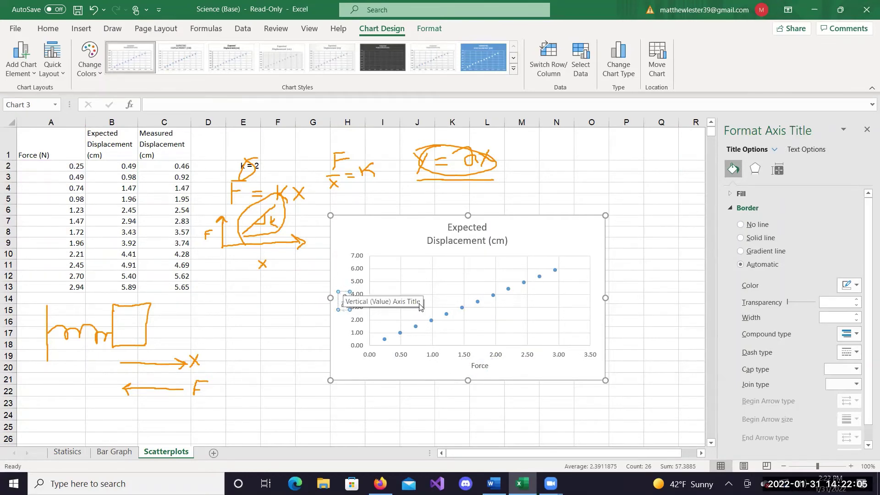
type("Displacement")
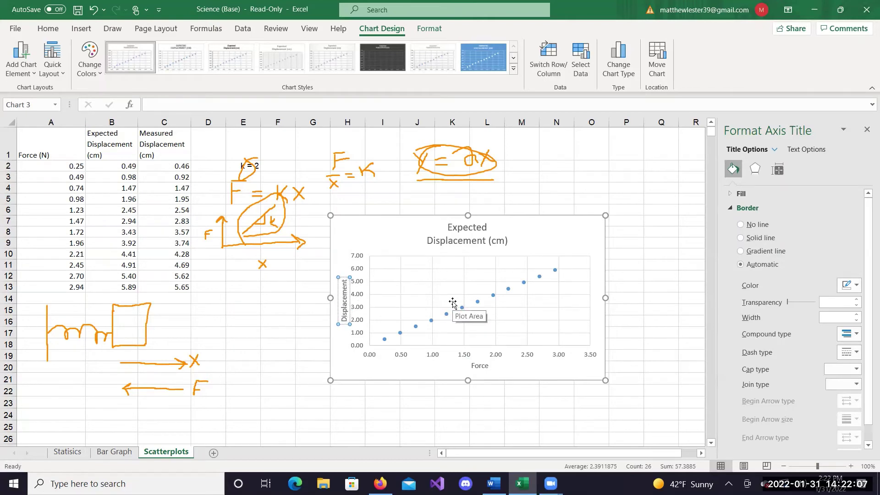
type(" (cm)")
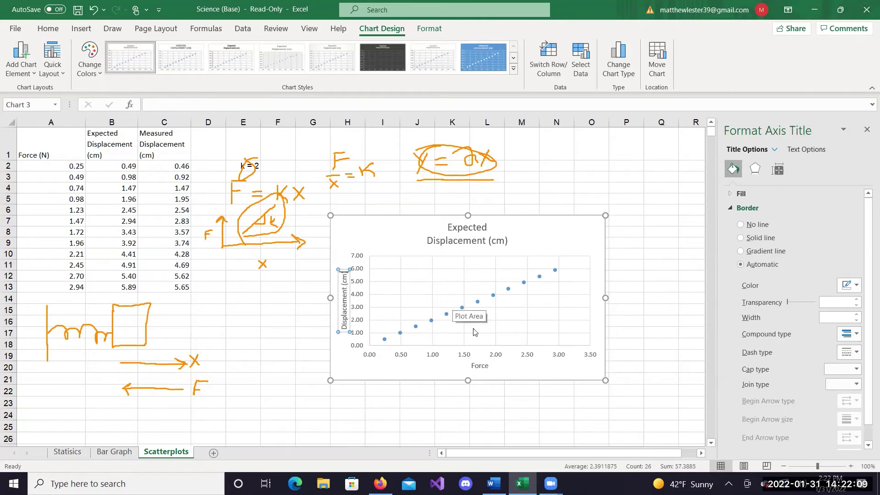
left_click(483, 364)
left_click(486, 366)
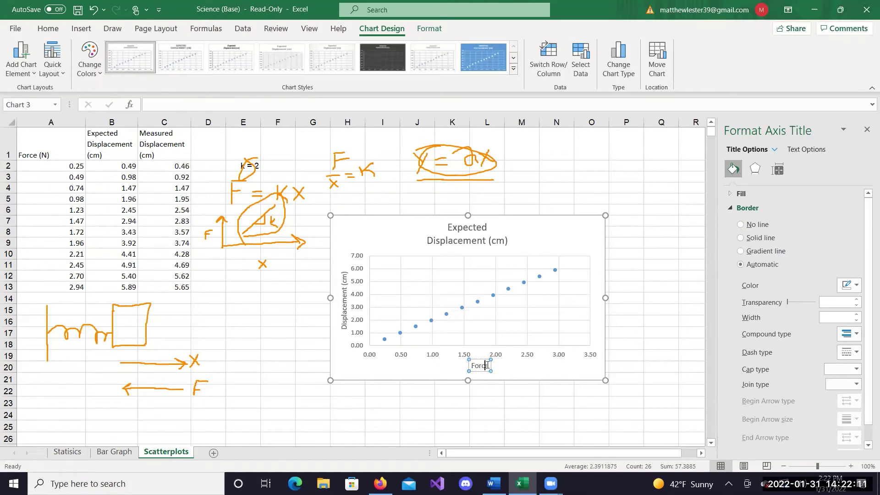
type("(N)")
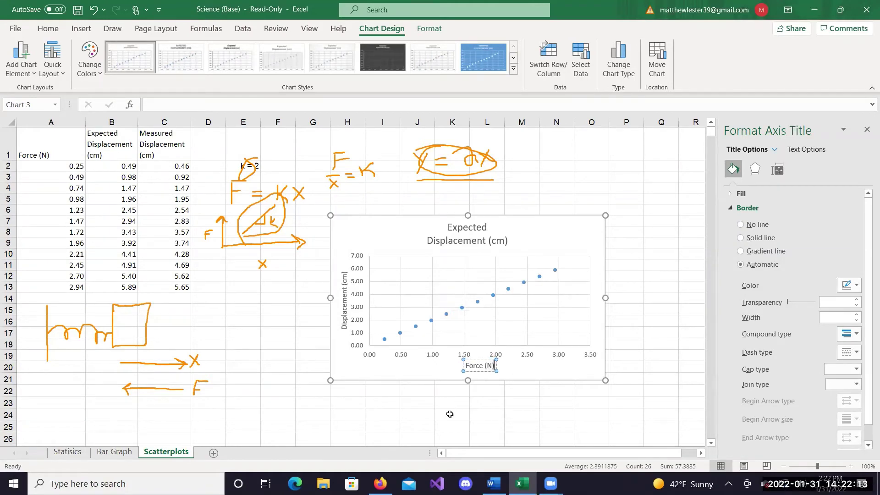
left_click(450, 413)
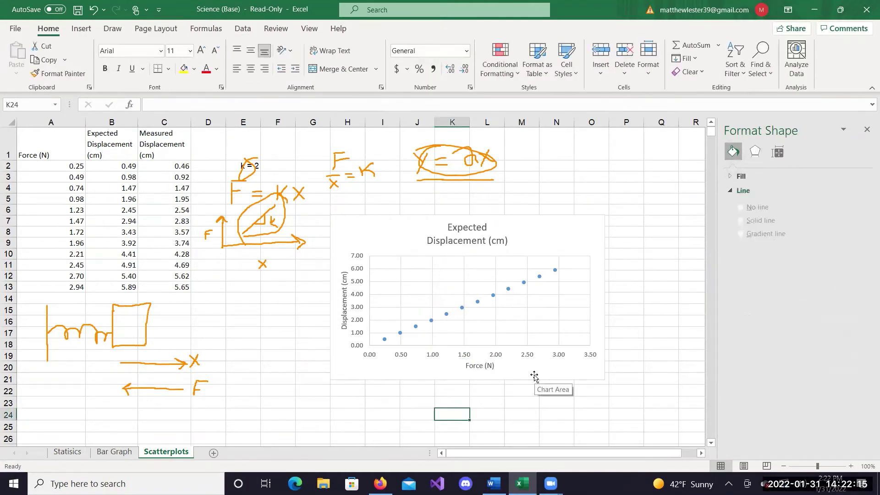
Add a trendline to the expected displacement points and open its detailed formatting options.
left_click(559, 243)
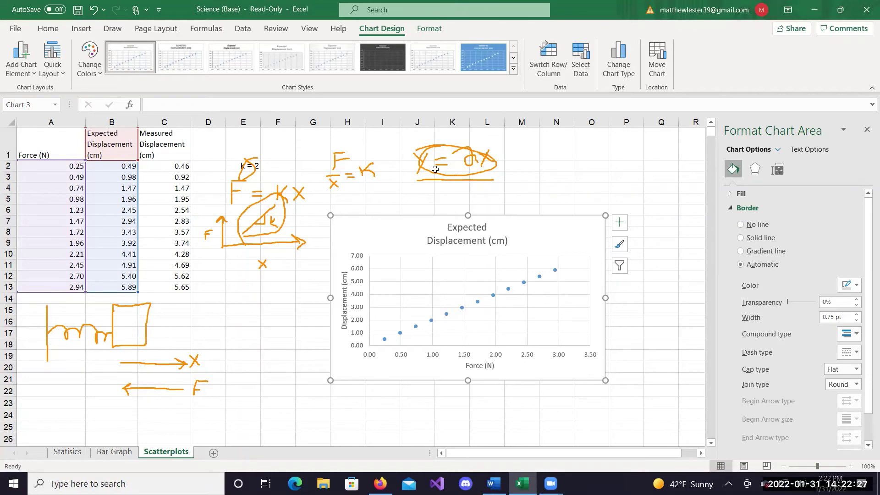
left_click(626, 296)
left_click(577, 222)
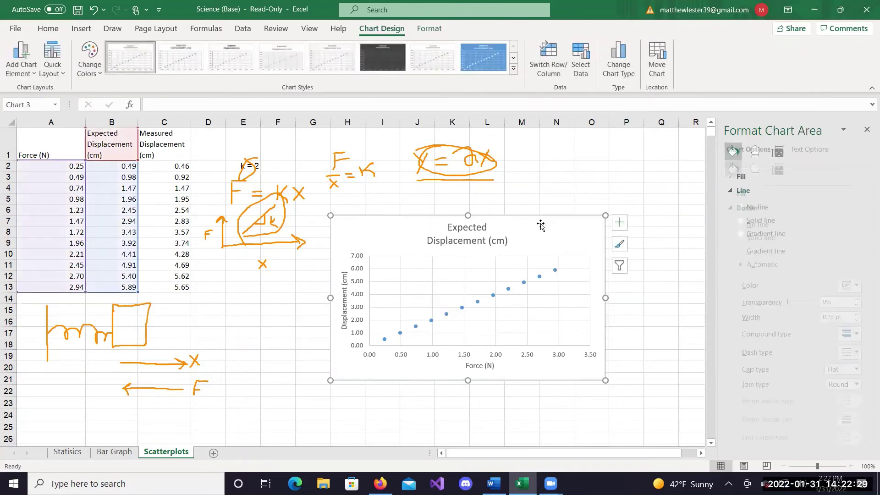
left_click(620, 222)
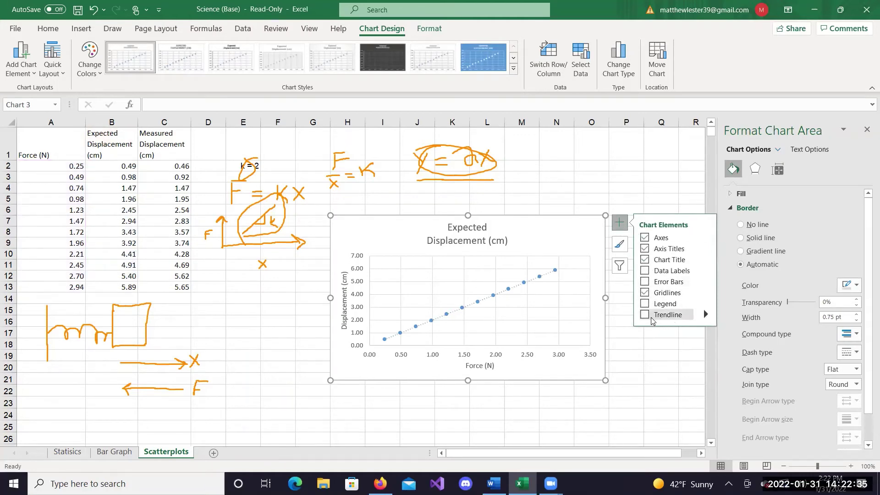
left_click(672, 317)
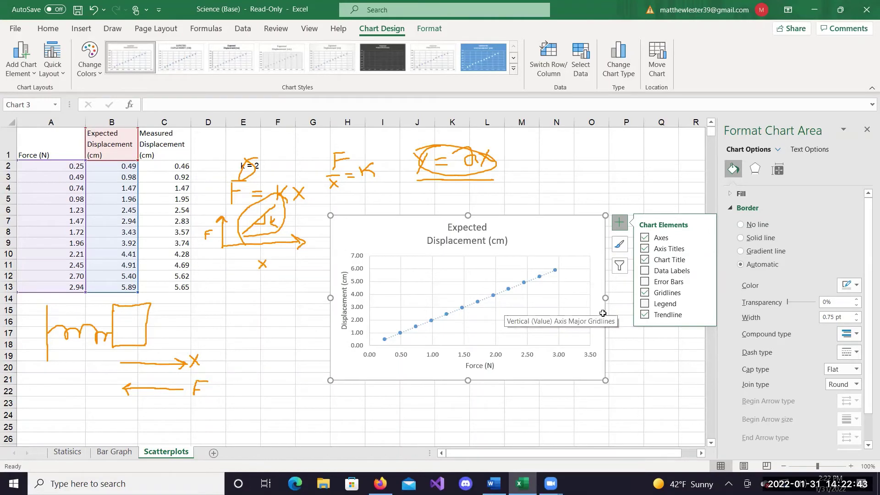
left_click(704, 315)
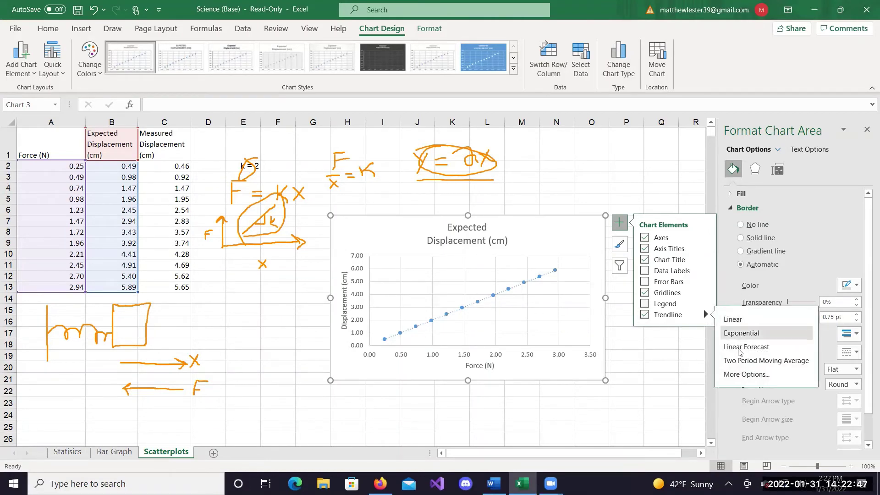
left_click(747, 375)
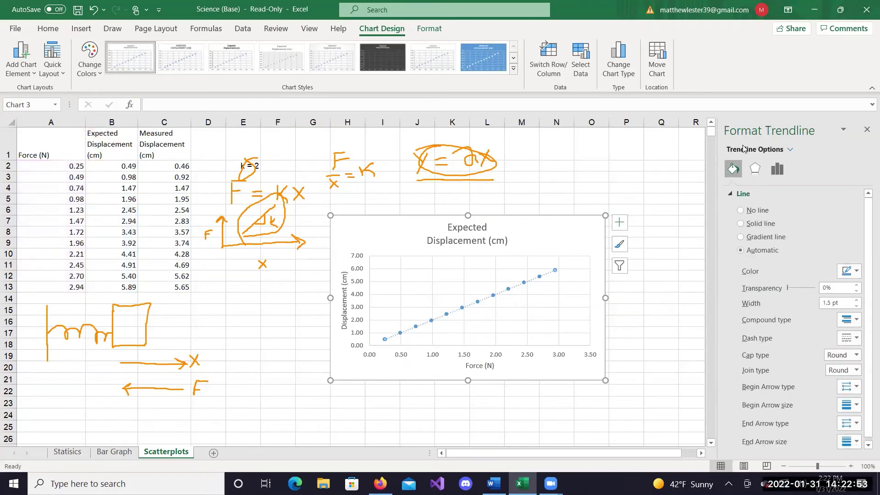
Display the equation of the expected displacement trendline on the chart.
left_click(783, 167)
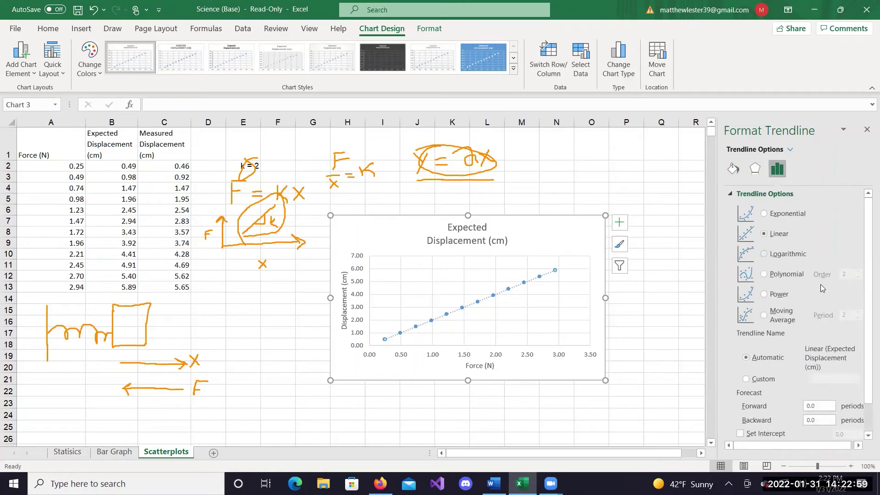
scroll(820, 285, "down", 1)
scroll(810, 287, "up", 1)
scroll(788, 233, "down", 1)
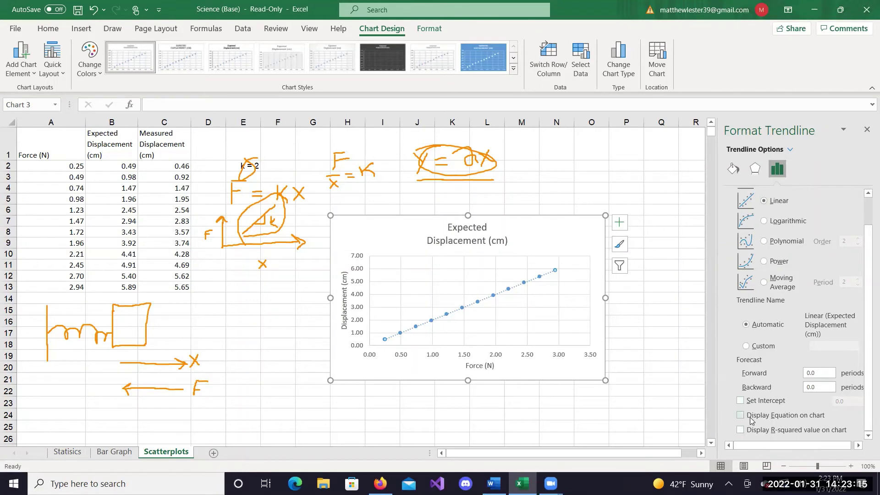
left_click(803, 417)
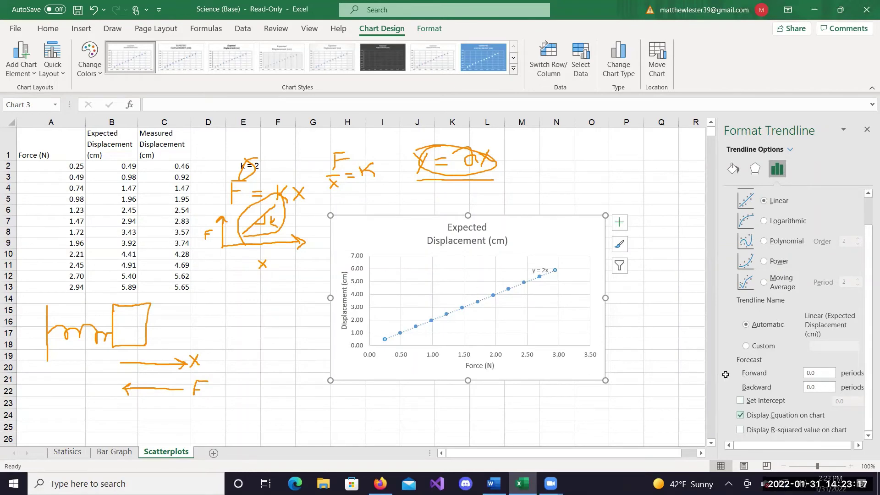
Move the trendline equation label to just above the middle of the line and deselect the chart.
left_click(540, 270)
left_click_drag(540, 270, 472, 290)
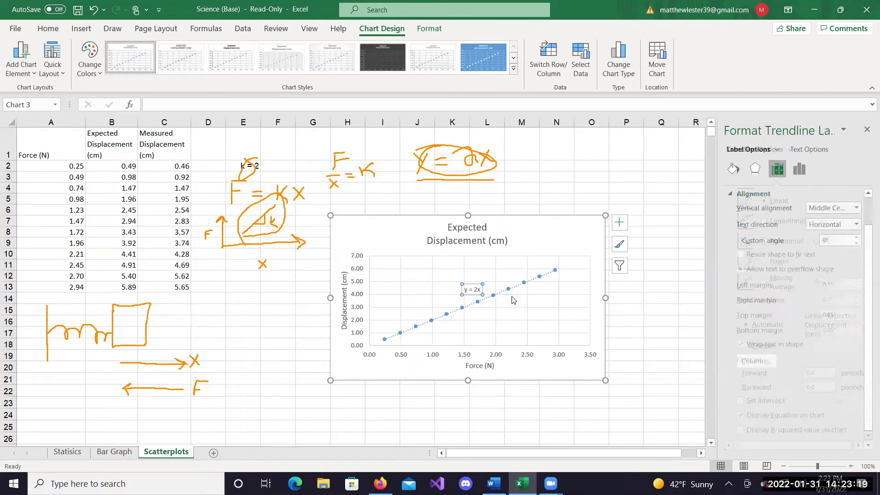
left_click(658, 324)
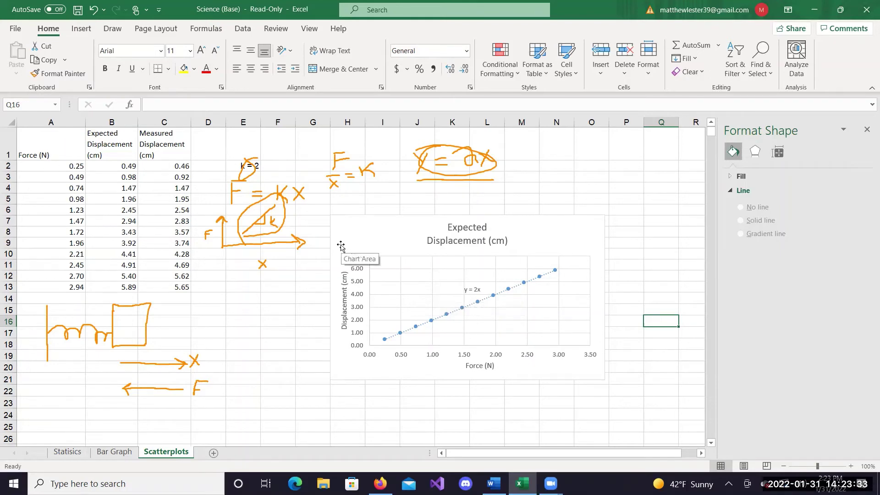
left_click(357, 238)
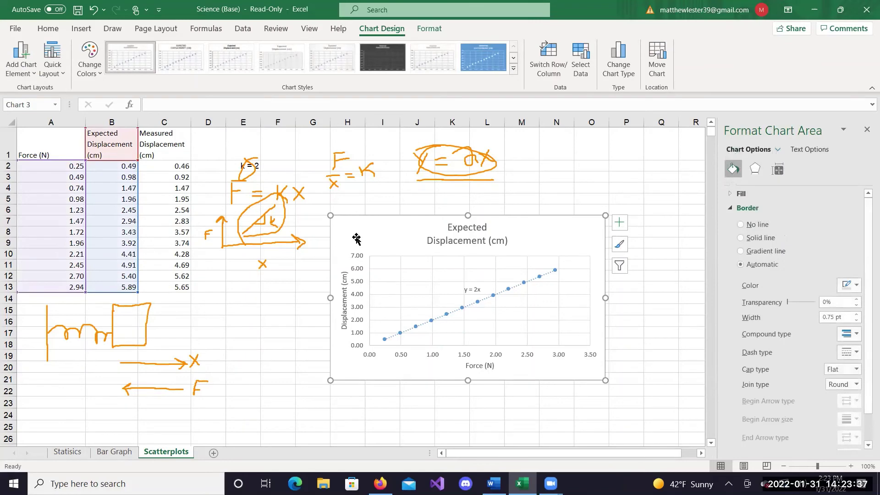
right_click(357, 239)
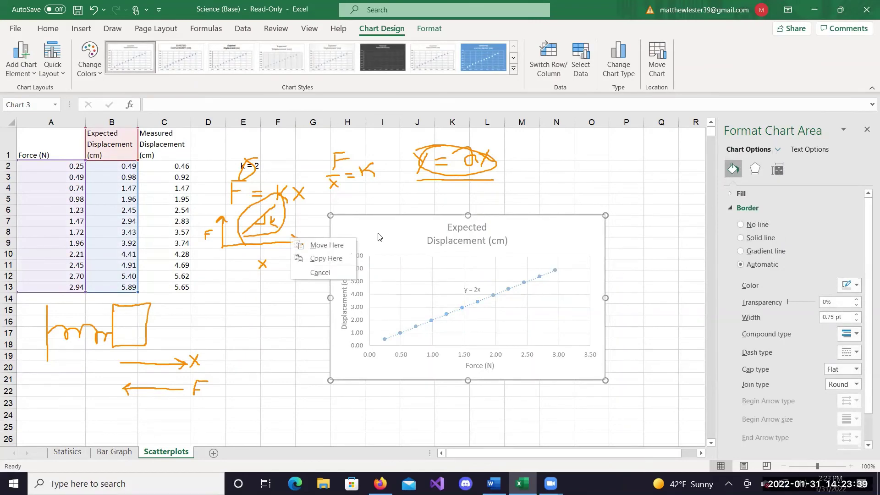
left_click(378, 237)
right_click(591, 232)
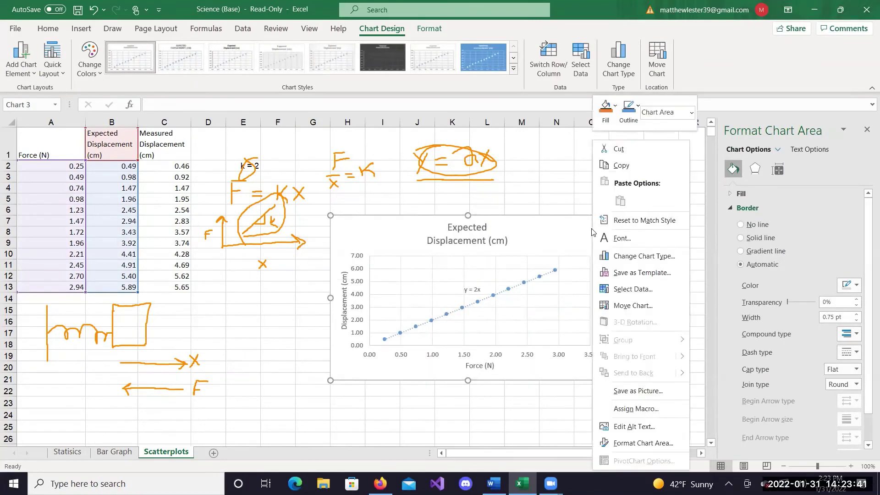
left_click(636, 293)
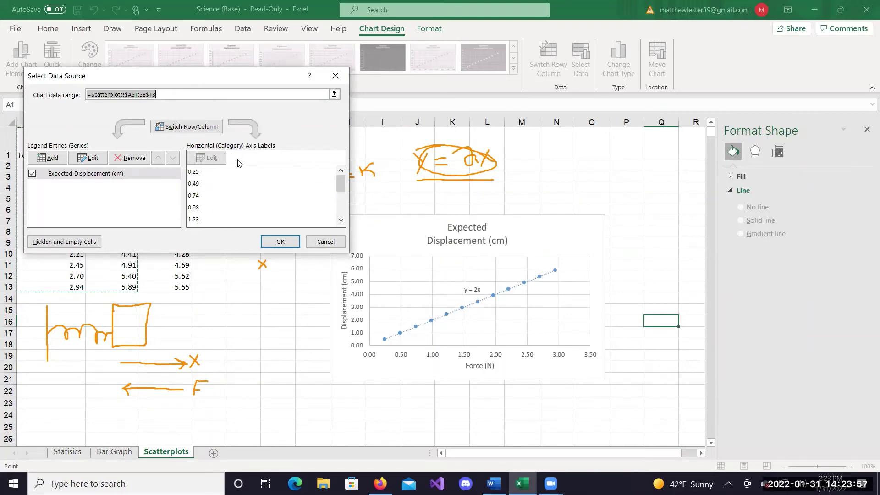
left_click_drag(212, 77, 399, 99)
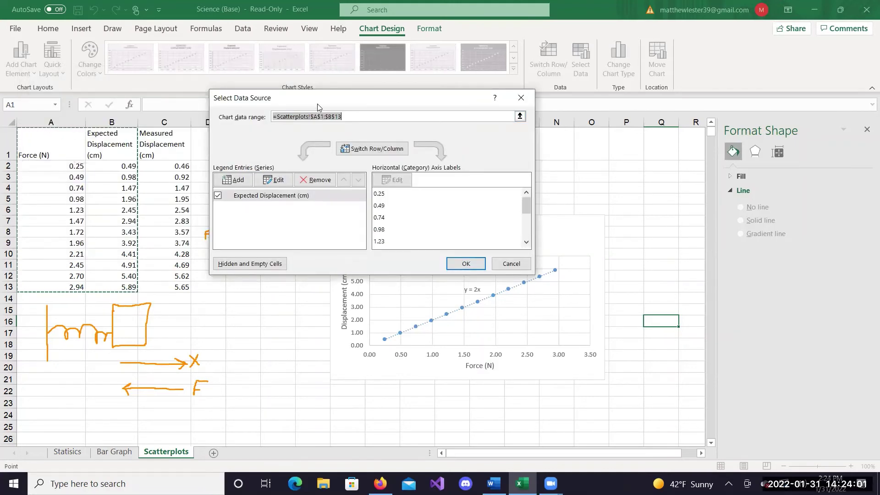
left_click_drag(317, 106, 196, 83)
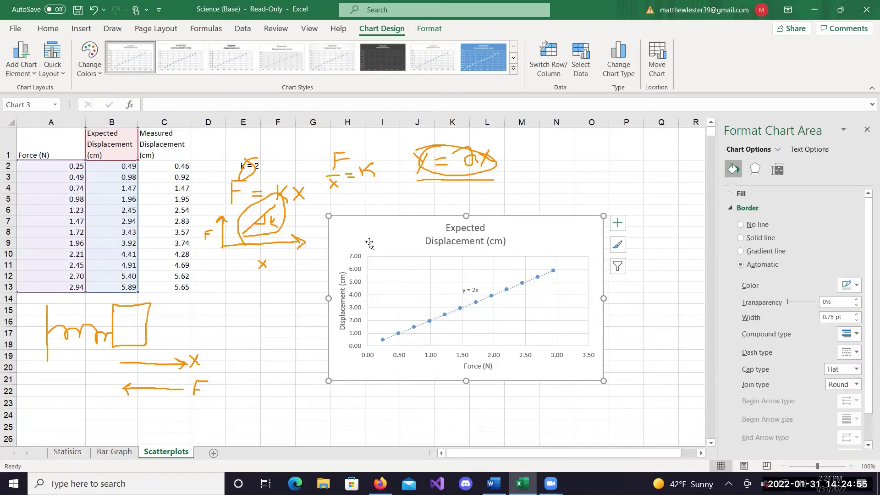
Review the force, expected displacement and measured displacement columns in A1:C13 as source data for the scatter chart.
left_click(112, 130)
left_click_drag(130, 145, 162, 143)
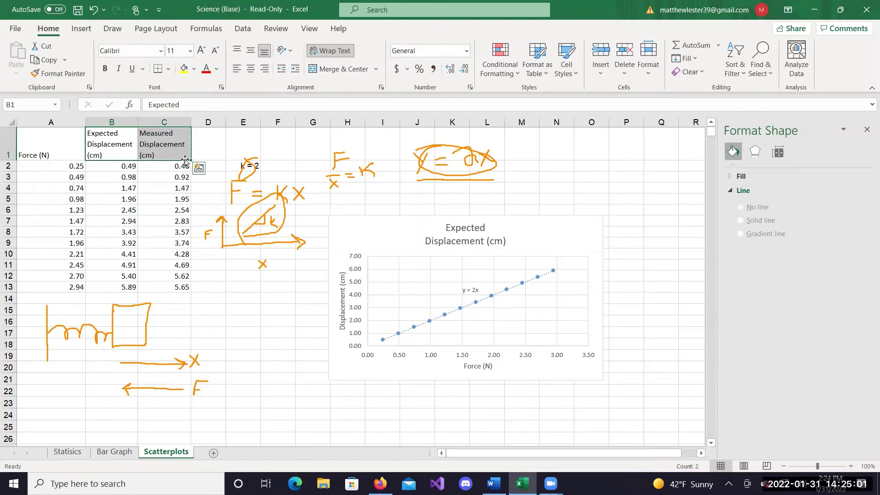
left_click_drag(130, 166, 167, 287)
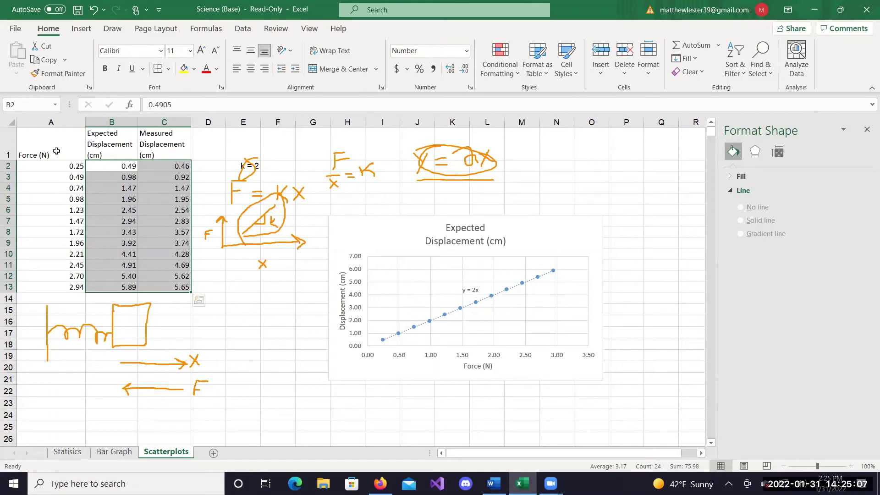
left_click_drag(56, 151, 54, 286)
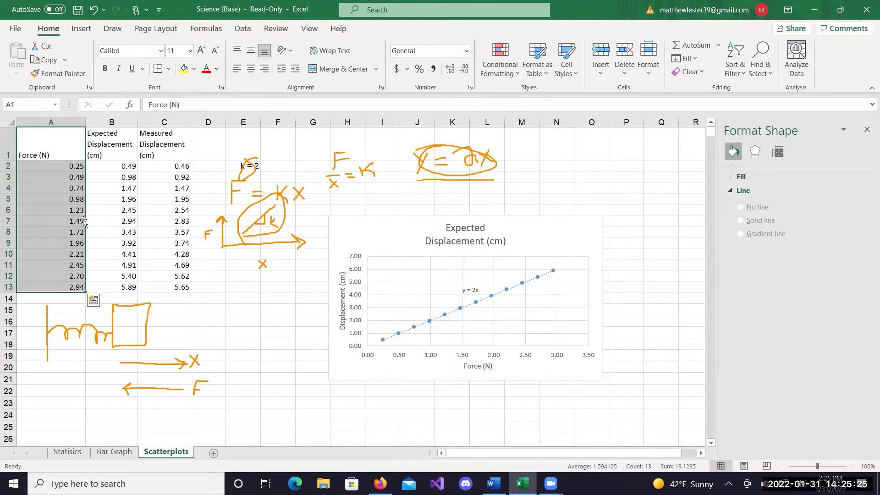
left_click(69, 172)
left_click_drag(69, 173, 69, 243)
left_click_drag(176, 167, 170, 287)
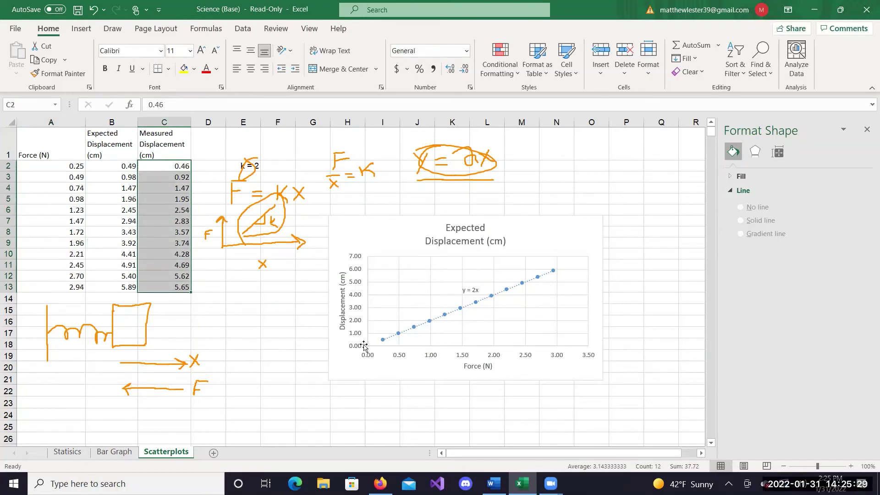
Add a new data series to the scatter chart and take its name from the measured displacement header in C1.
left_click(393, 261)
right_click(373, 241)
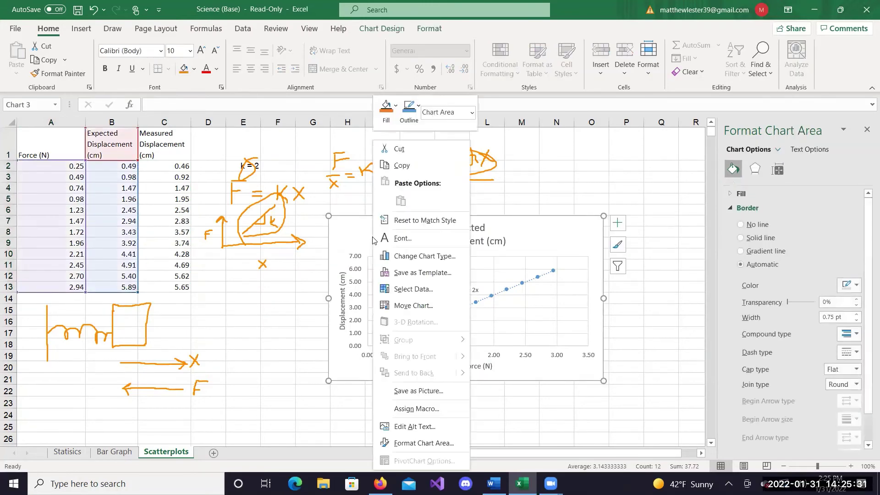
left_click(446, 289)
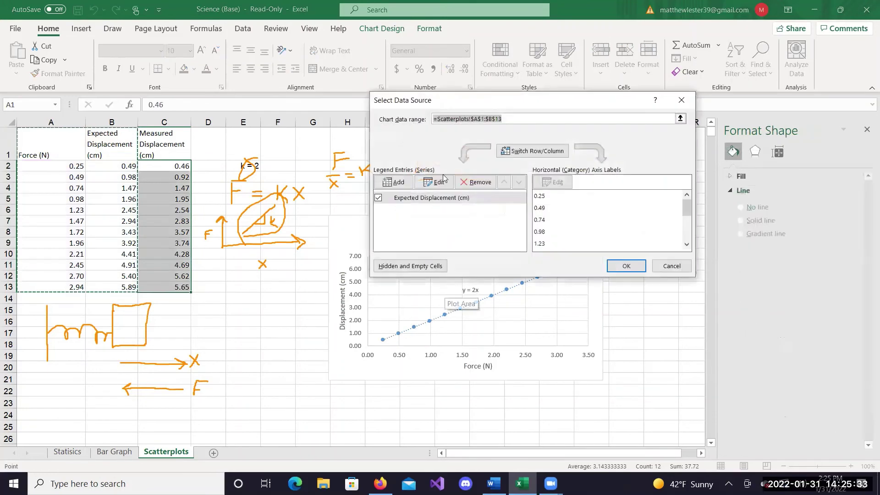
left_click(397, 185)
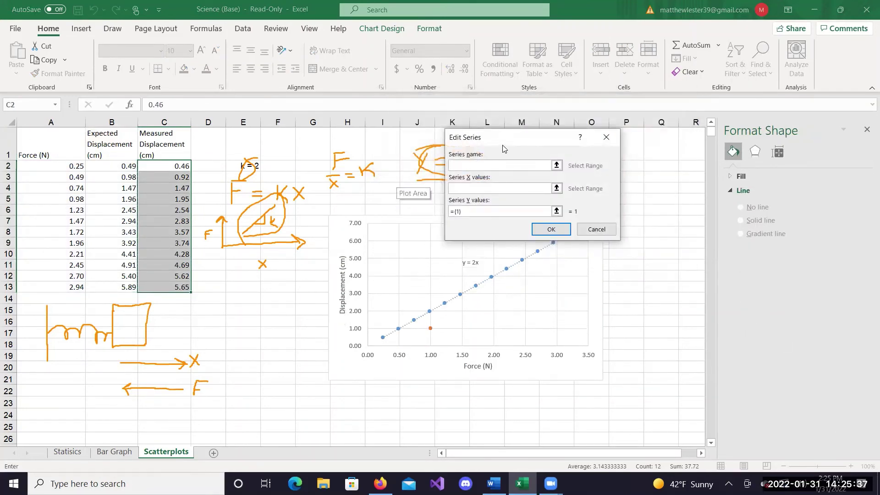
left_click_drag(507, 146, 553, 164)
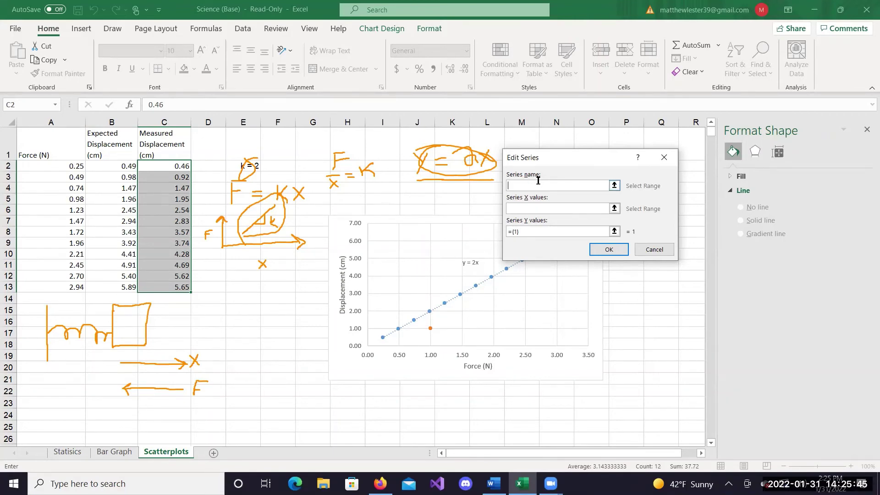
left_click(615, 186)
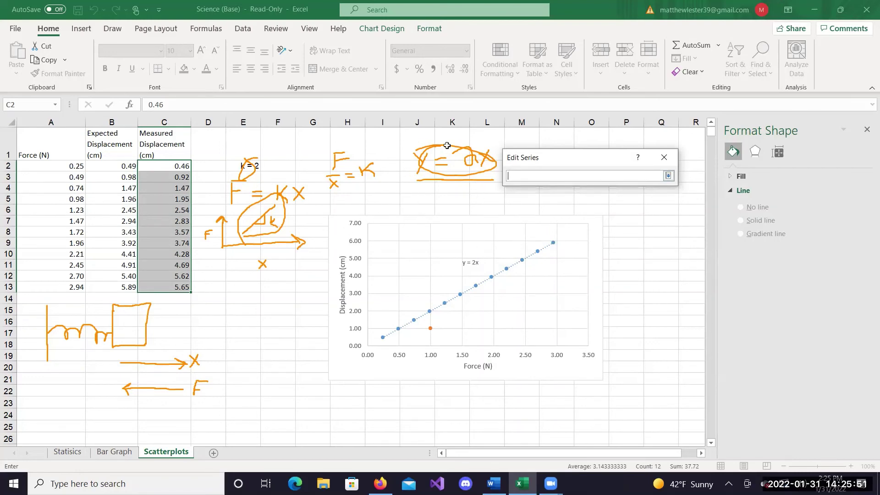
left_click(150, 147)
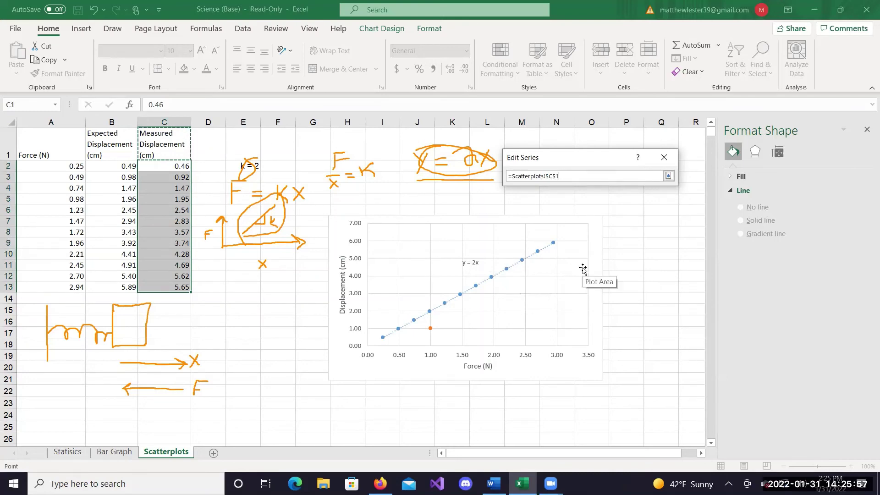
key("Return")
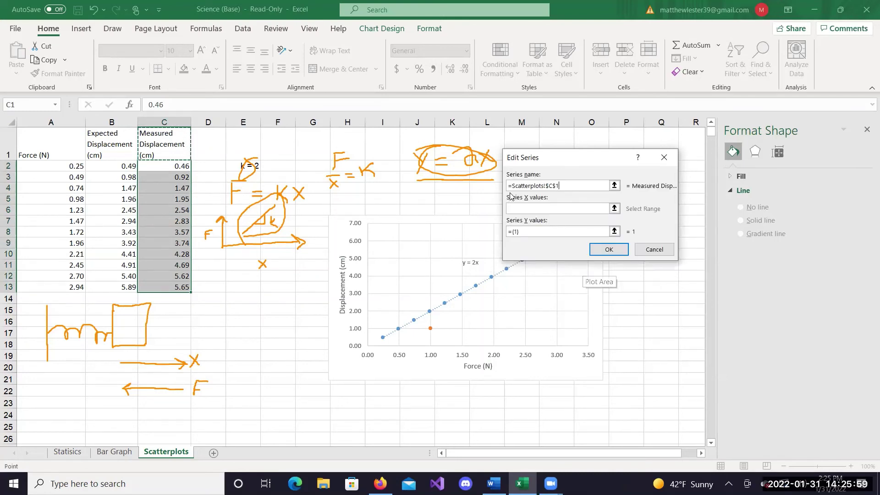
Set the new series' X values to A2:A13 and Y values to C2:C13, and apply the chart data changes.
left_click(568, 209)
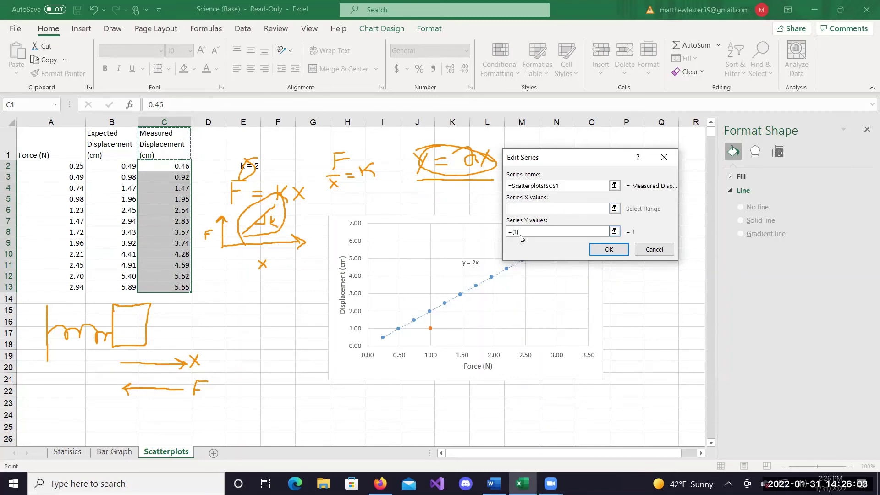
left_click(614, 209)
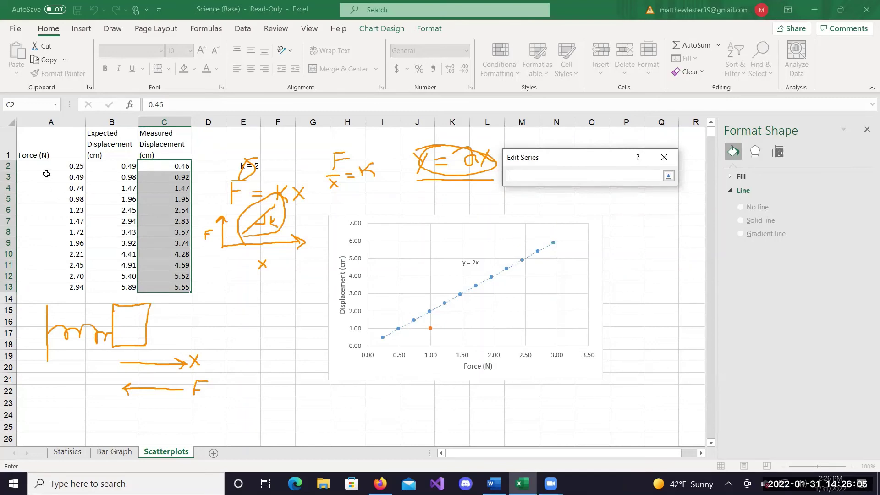
left_click_drag(45, 168, 40, 285)
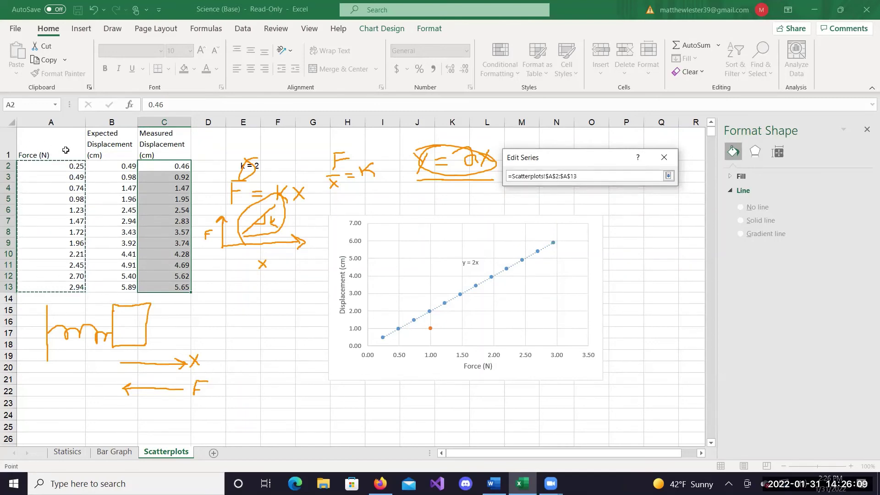
key("Return")
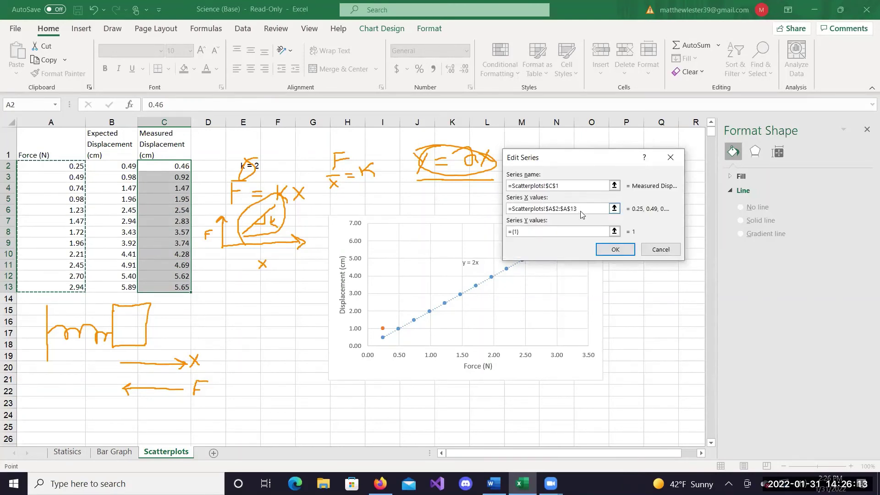
left_click(614, 232)
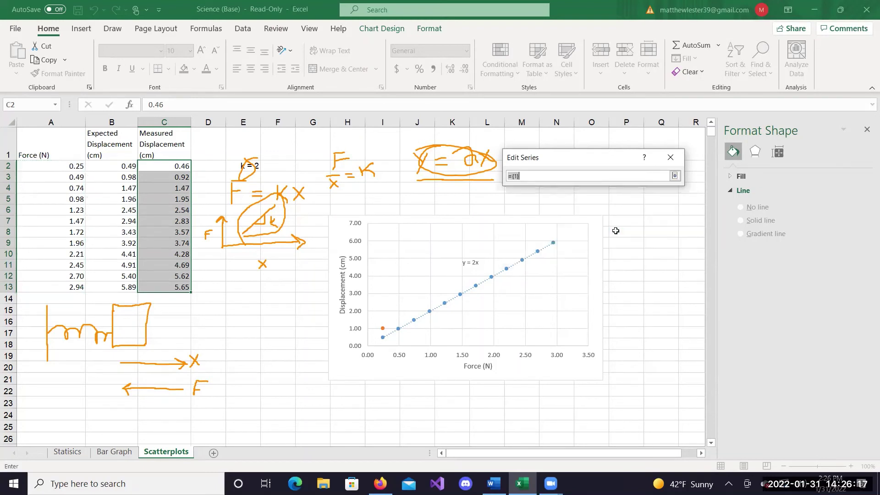
left_click_drag(173, 168, 163, 289)
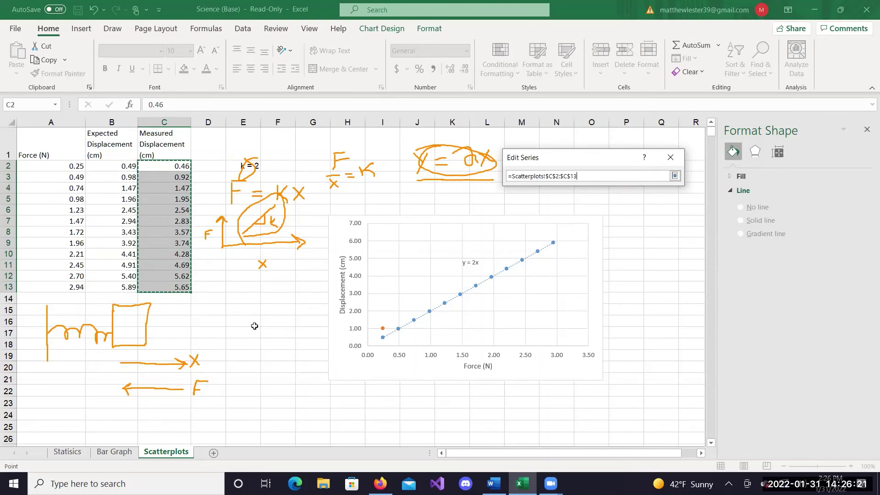
key("Return")
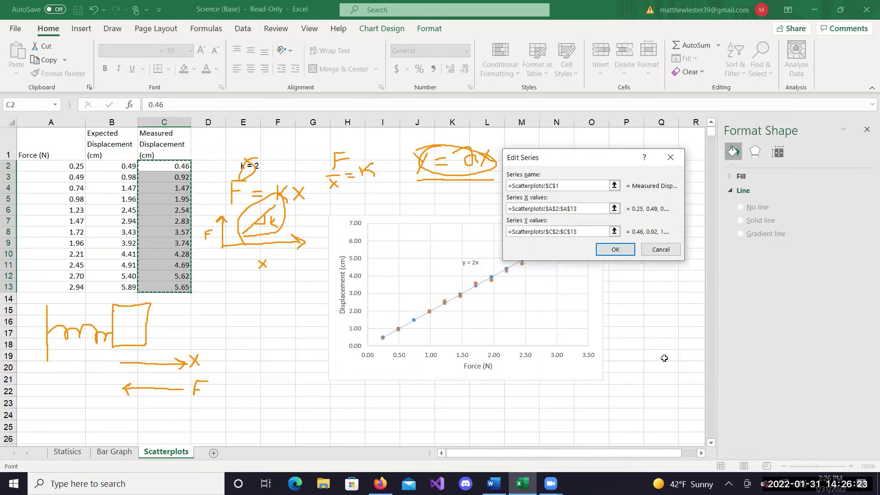
left_click(624, 257)
left_click(622, 263)
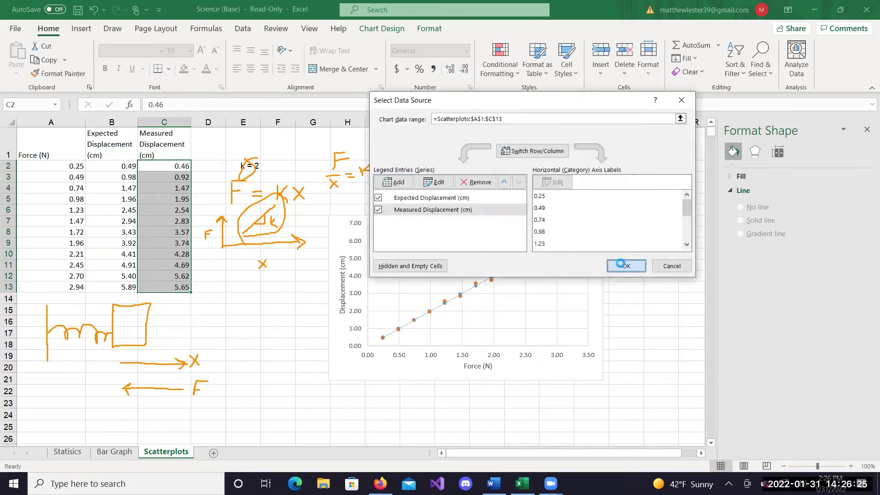
Enlarge the scatter chart and reposition it below the handwritten equations, to the right of the force-displacement sketch.
left_click(595, 221)
left_click_drag(603, 217, 656, 187)
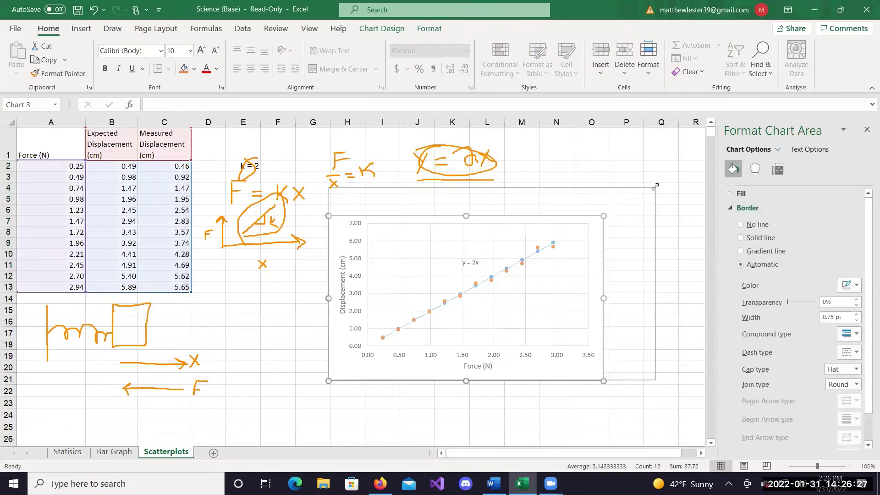
left_click_drag(566, 220, 586, 249)
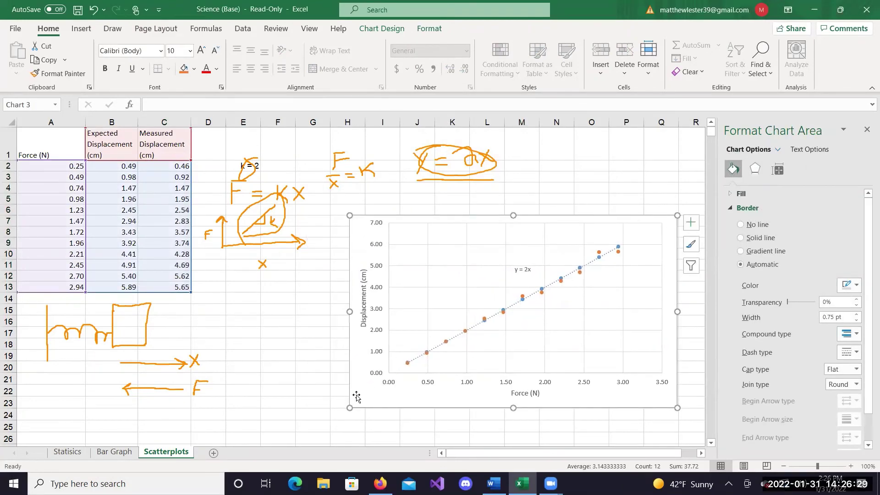
left_click_drag(349, 405, 294, 430)
left_click(421, 356)
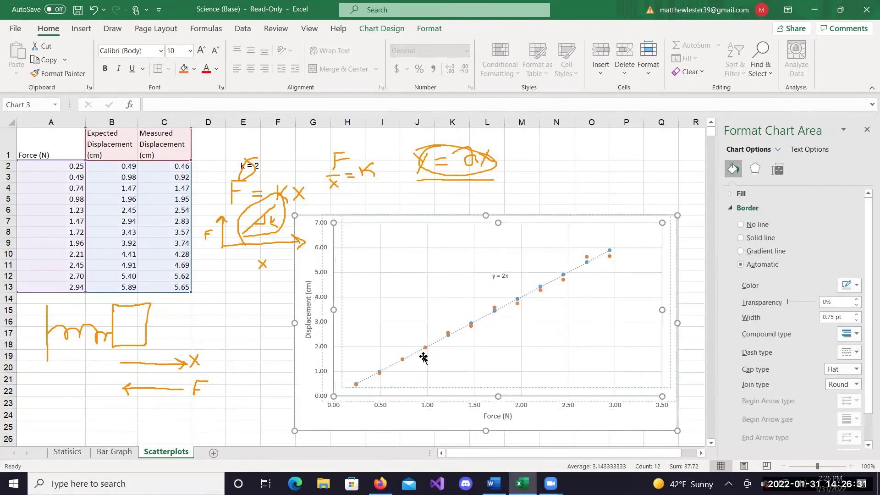
left_click_drag(305, 366, 324, 356)
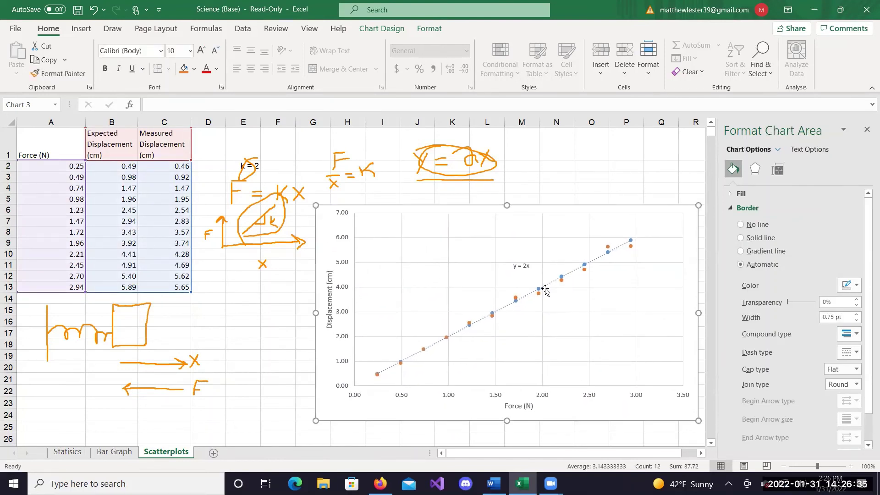
Hide both overlapping expected displacement trendlines on the scatter chart by setting each to No line.
left_click(539, 293)
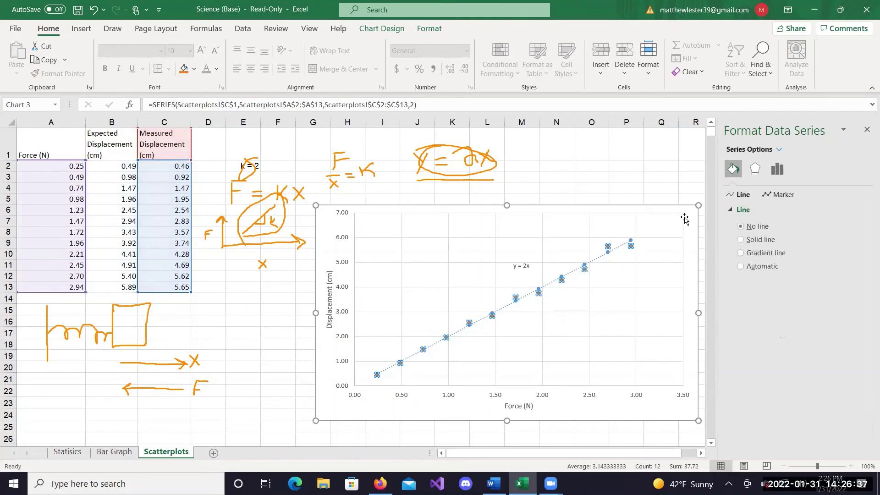
left_click(614, 250)
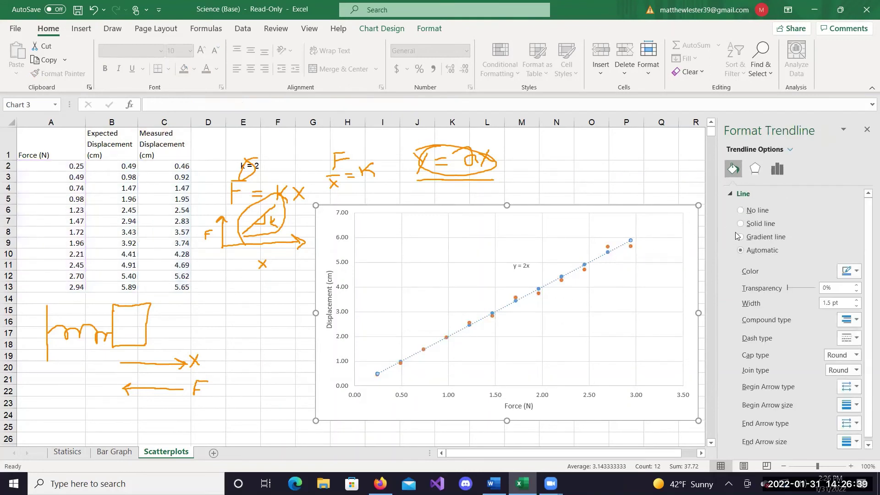
left_click(777, 168)
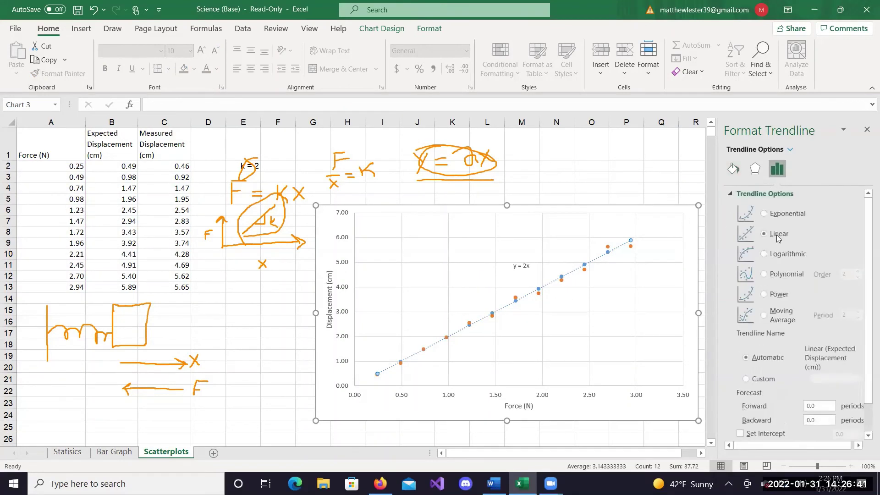
scroll(780, 279, "down", 2)
left_click(733, 169)
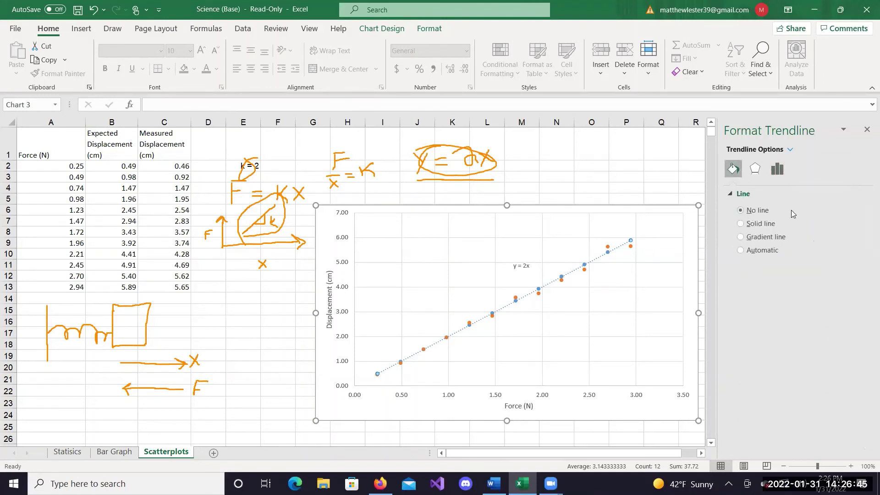
left_click(664, 210)
left_click(623, 246)
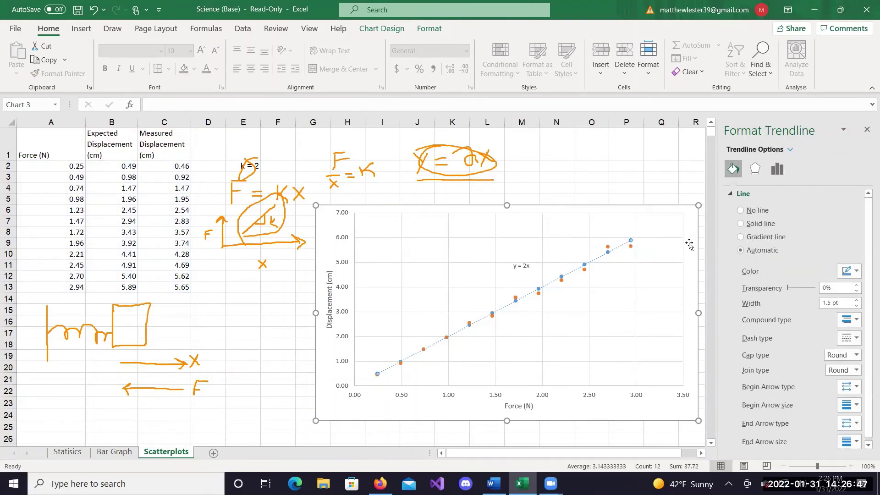
left_click(754, 211)
left_click(614, 174)
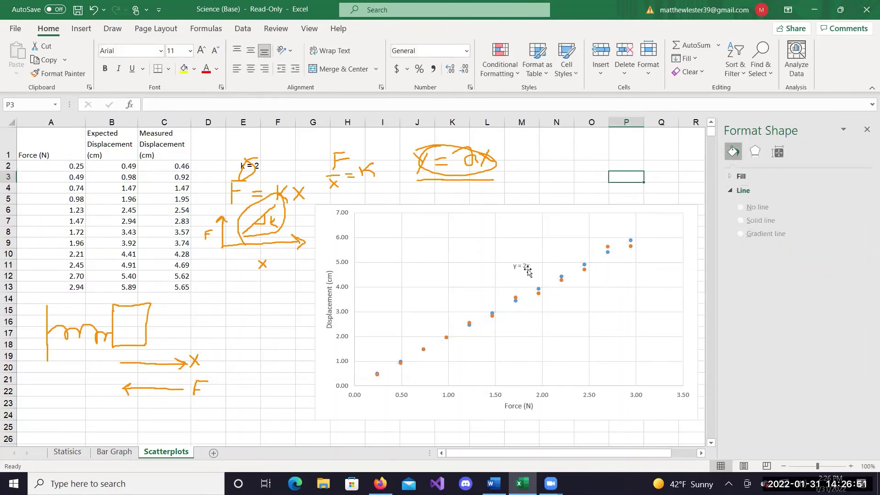
Move the y = 2x equation label closer to the data points of the scatter chart.
left_click_drag(522, 267, 488, 284)
left_click(608, 287)
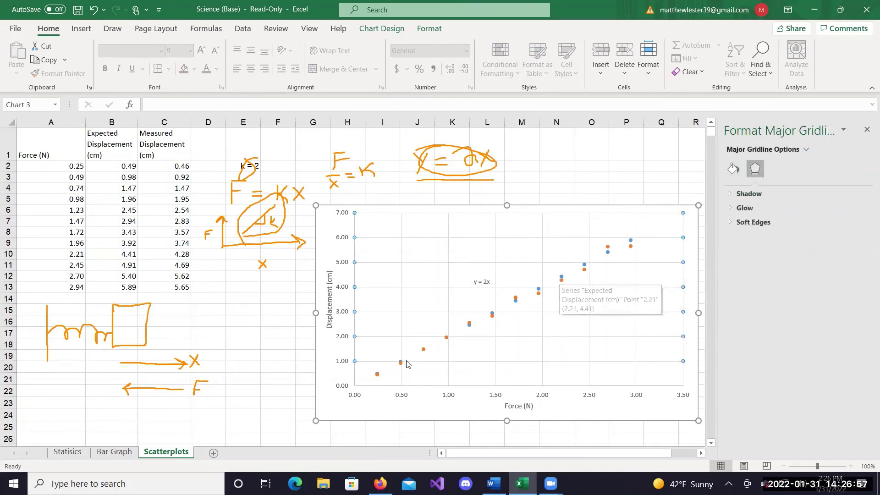
left_click(363, 405)
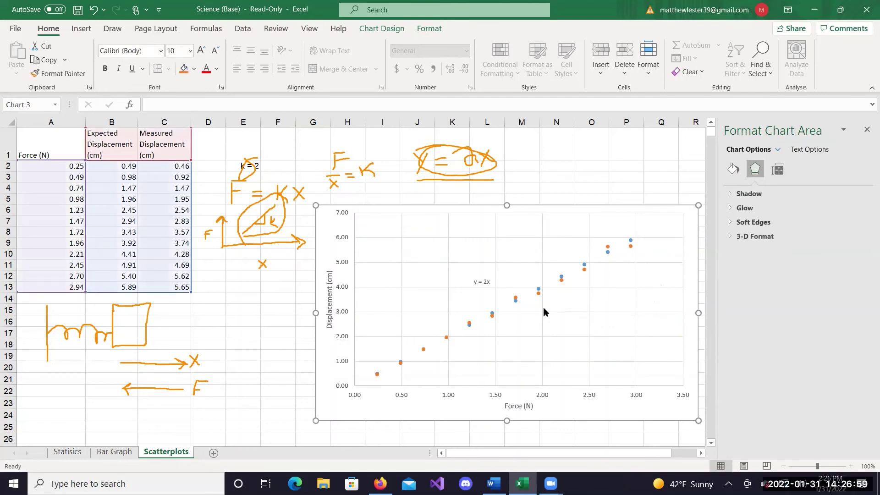
Shift the scatter chart slightly left and down, and show its legend.
right_click(578, 227)
left_click(328, 370)
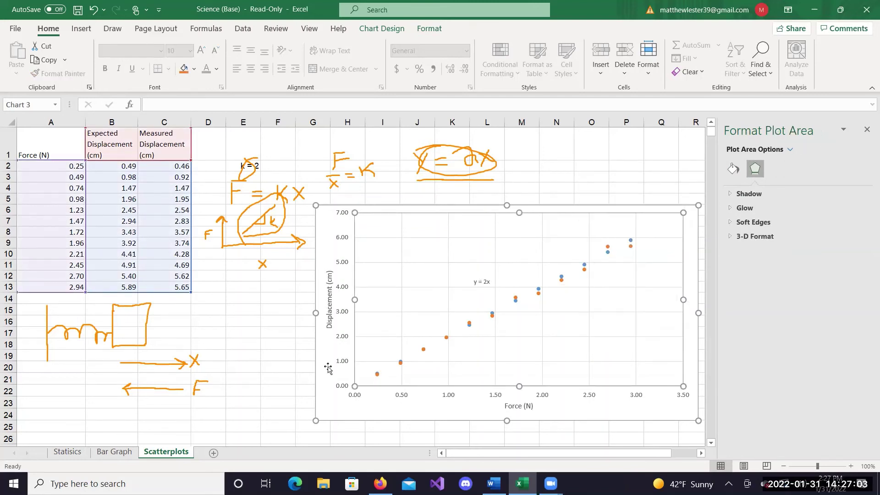
left_click_drag(329, 369, 299, 377)
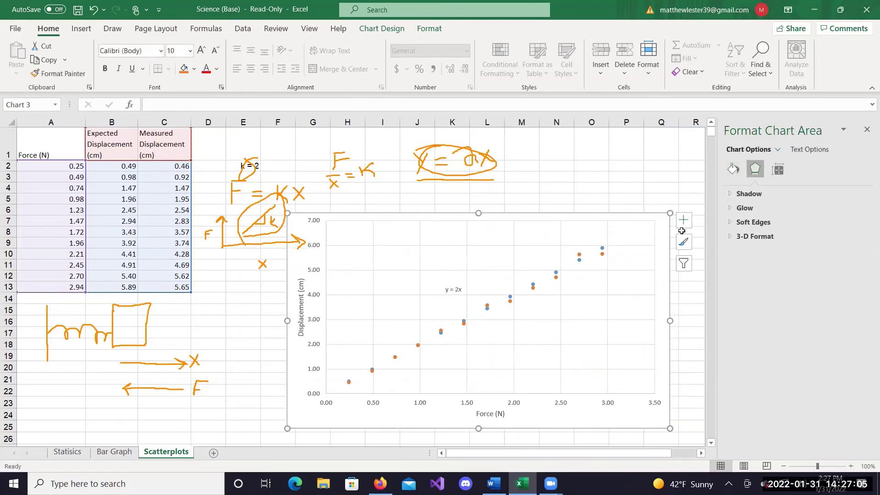
left_click(684, 220)
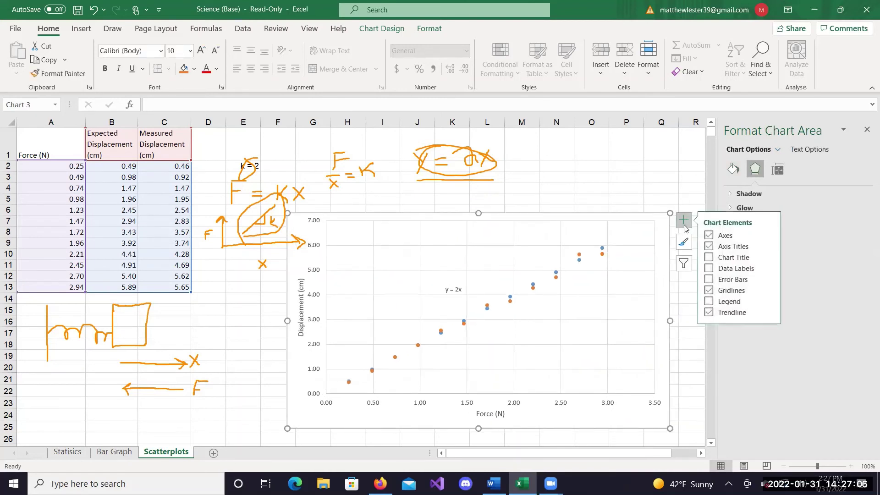
left_click(709, 302)
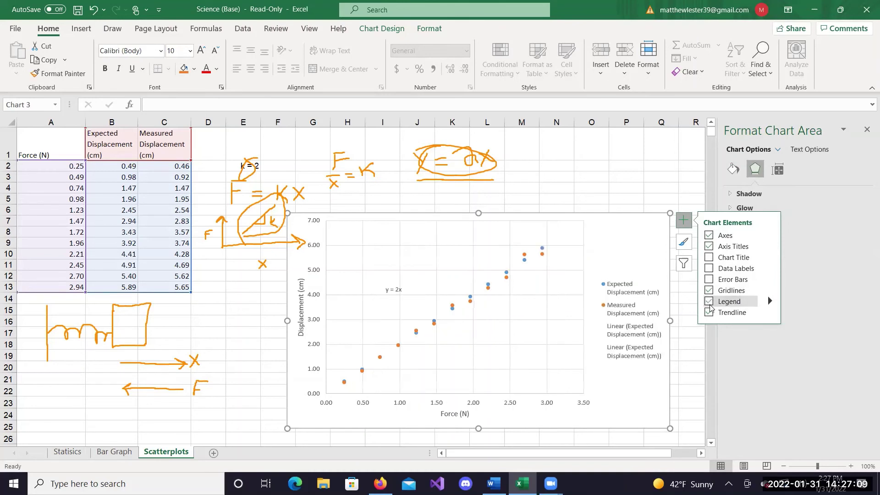
Try to shorten the legend box so it leaves out the expected displacement trendline entries.
left_click(605, 332)
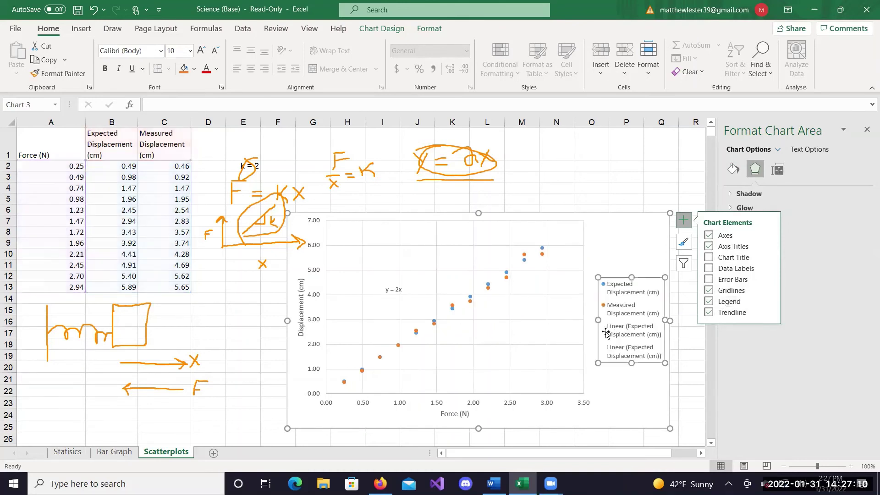
left_click(630, 363)
left_click(630, 325)
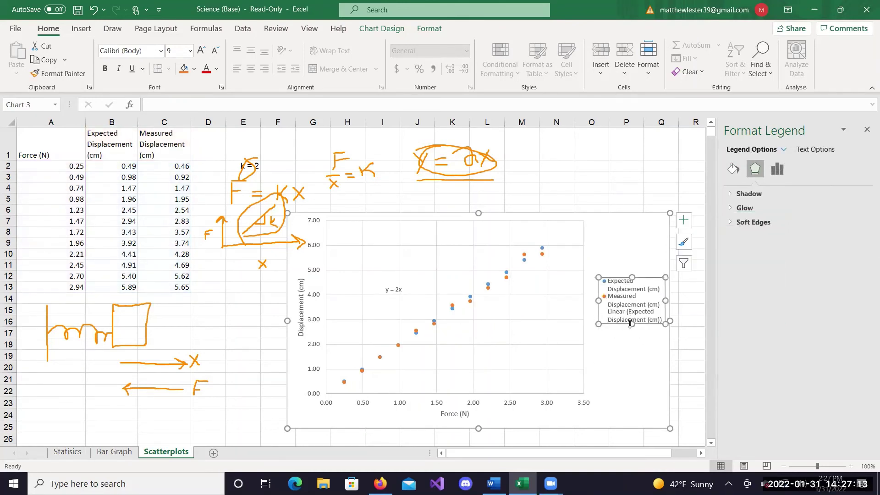
left_click(610, 384)
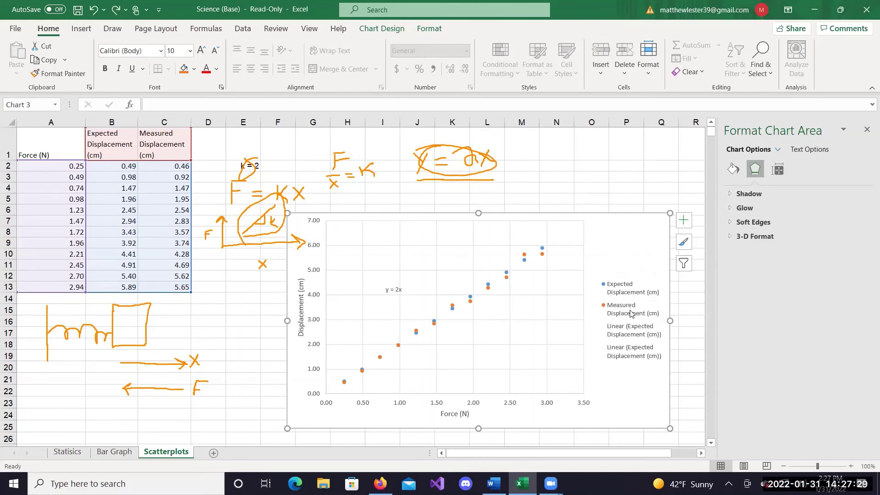
Add a linear trendline to the measured displacement series and display its equation on the chart.
left_click(543, 255)
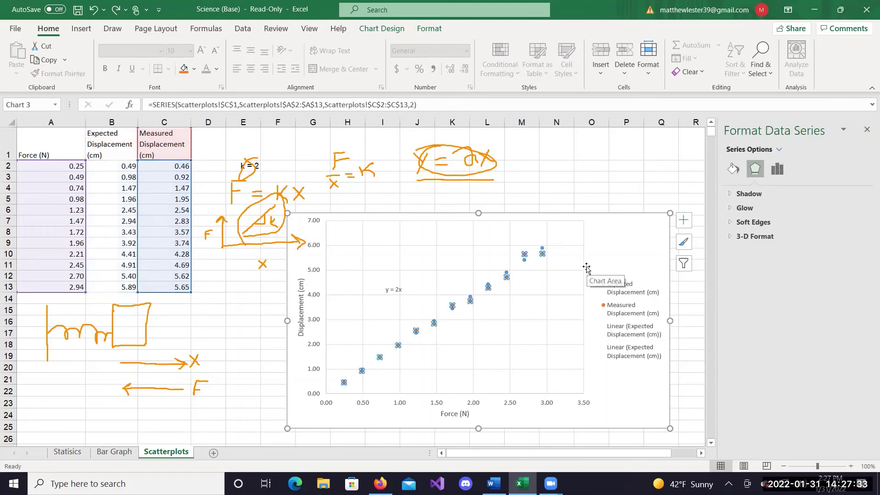
left_click(682, 224)
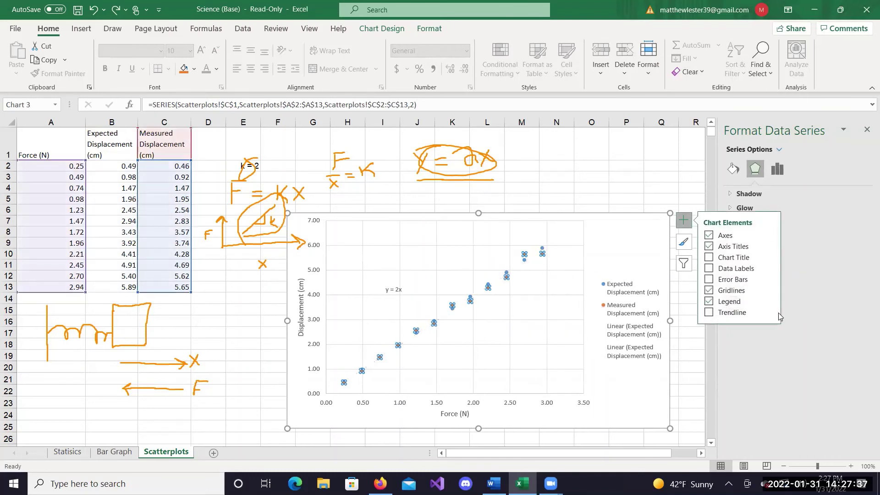
mouse_move(769, 314)
left_click(653, 380)
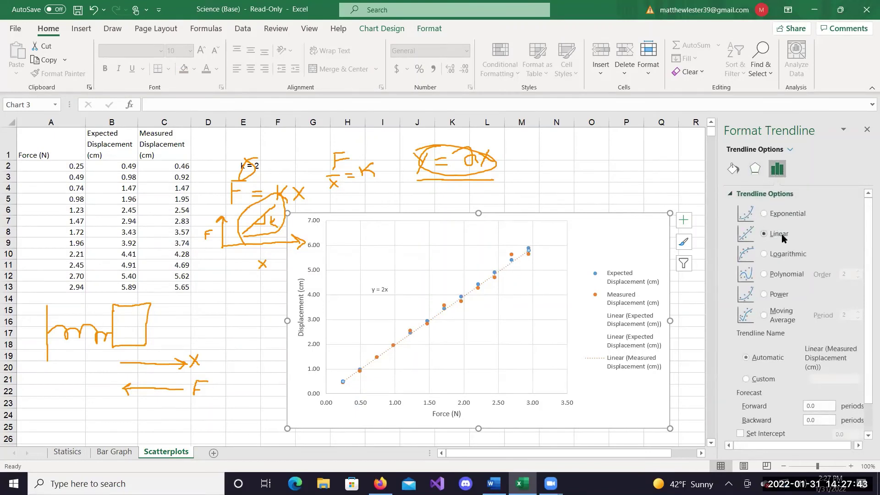
scroll(797, 285, "down", 2)
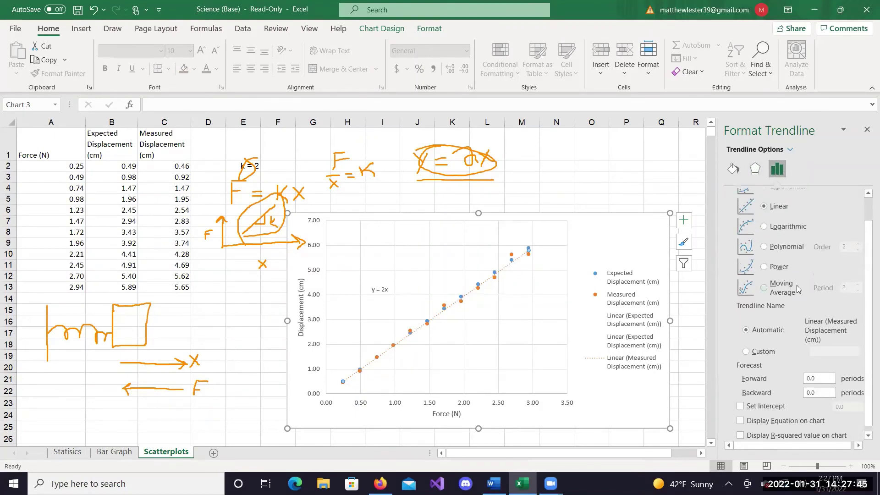
left_click(759, 417)
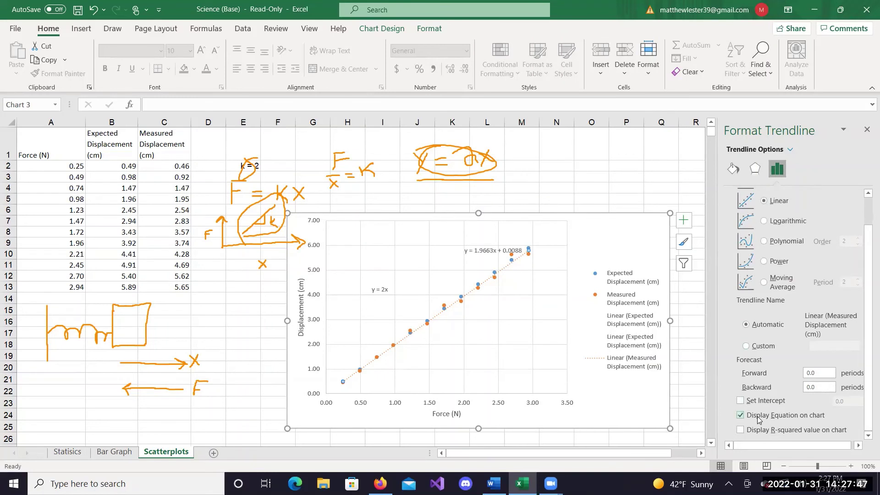
Place the measured displacement equation just below the trendline and the y = 2x label just above it.
left_click_drag(487, 256, 519, 297)
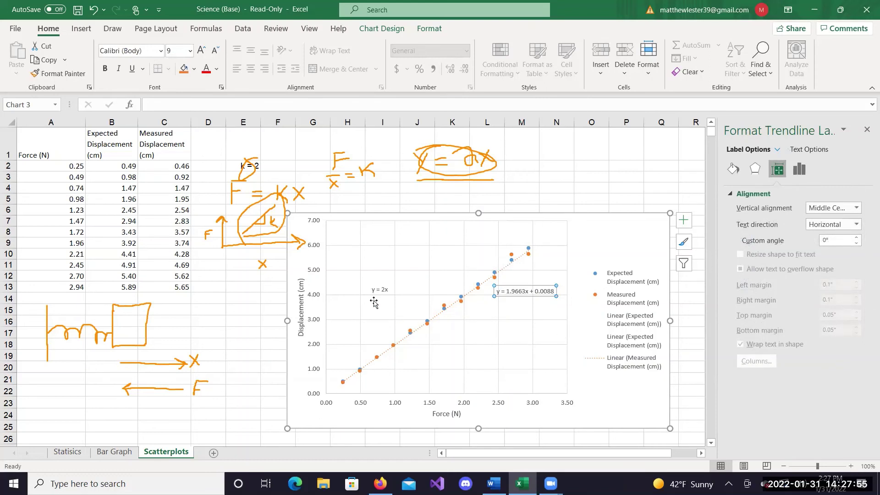
left_click_drag(380, 288, 458, 276)
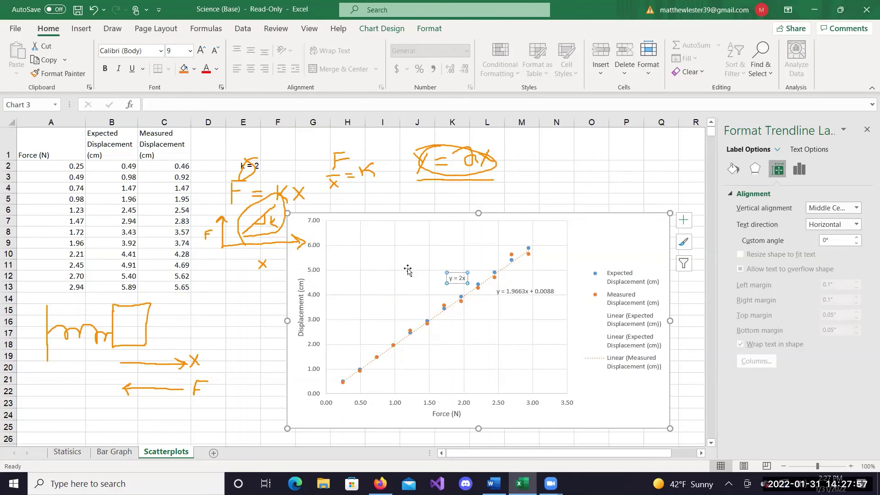
left_click(402, 267)
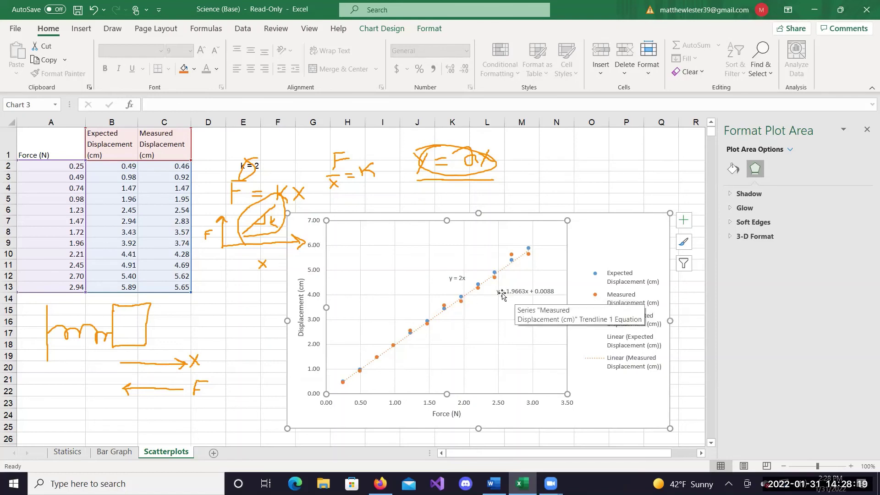
Reposition the measured displacement trendline equation below the trendline, slightly under the 4.00 gridline.
left_click_drag(501, 292, 489, 333)
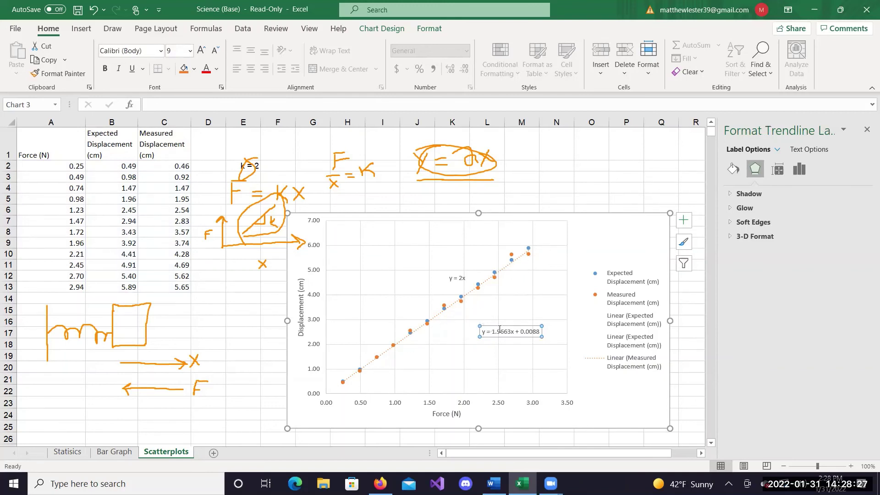
left_click(516, 333)
left_click_drag(514, 326, 532, 292)
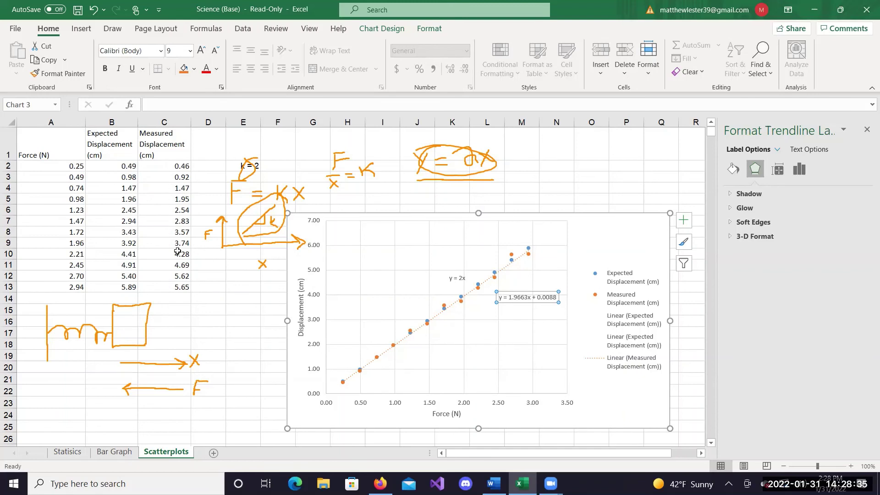
left_click(62, 174)
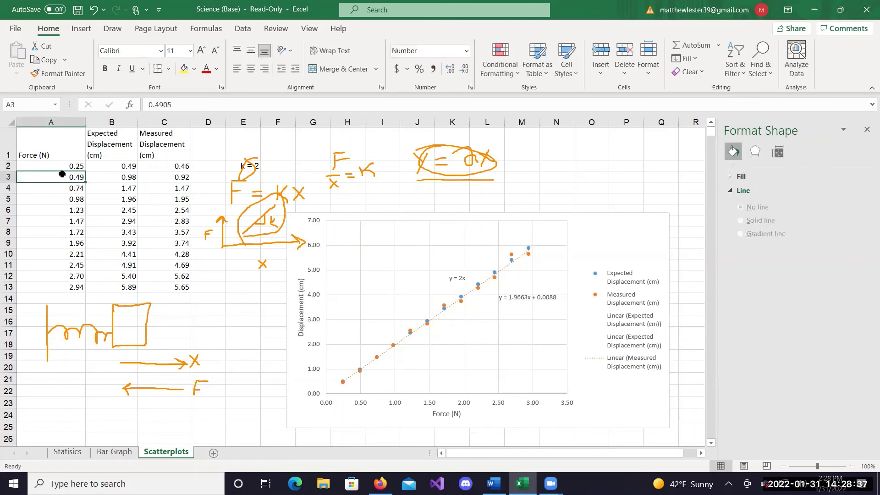
left_click(508, 297)
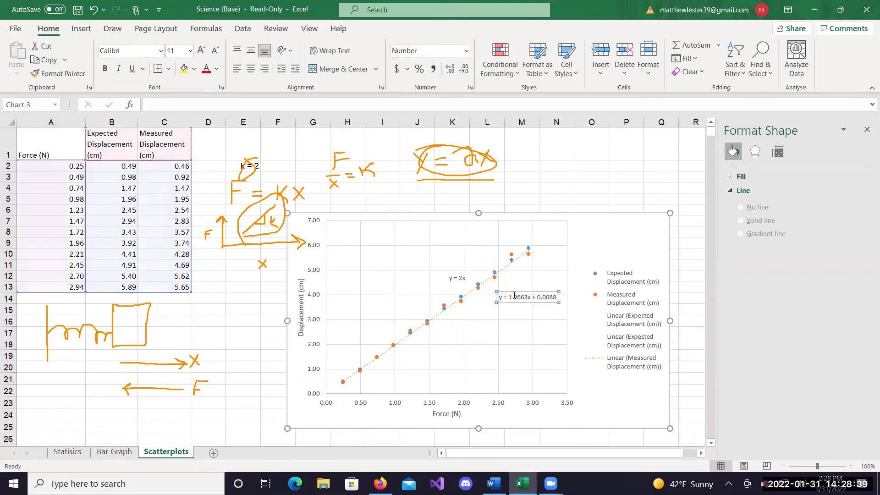
left_click_drag(511, 301, 478, 329)
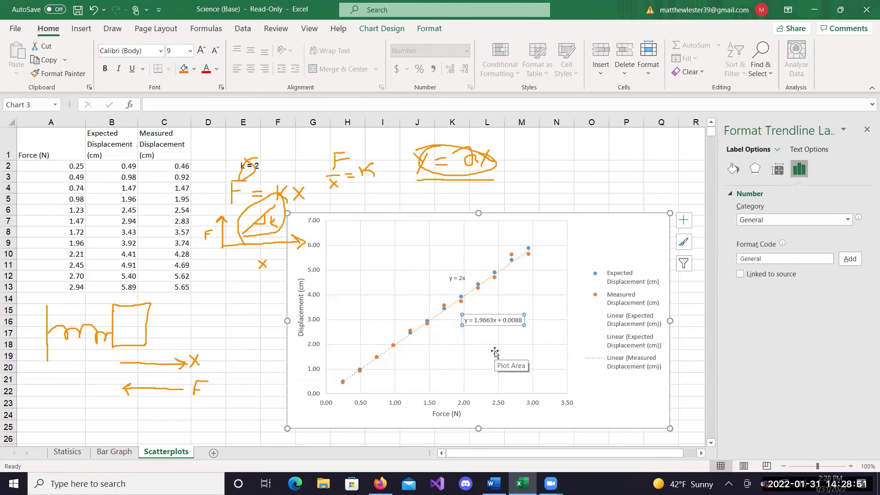
double_click(503, 321)
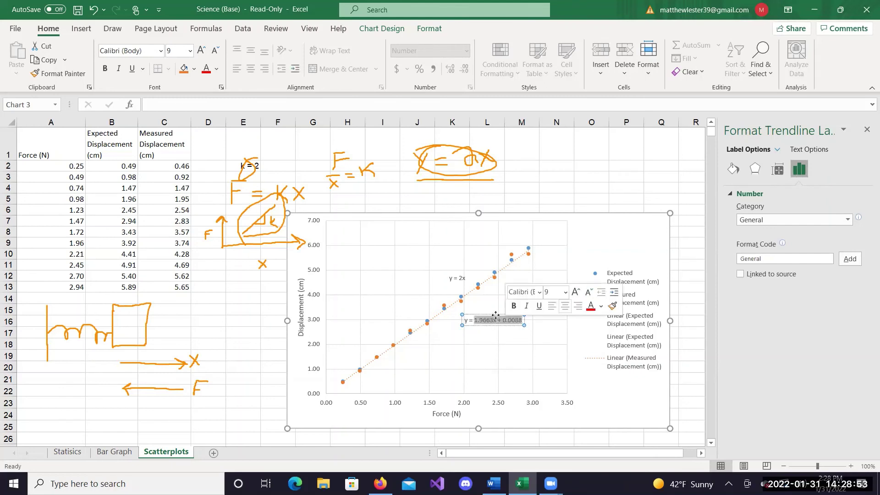
left_click_drag(495, 315, 534, 285)
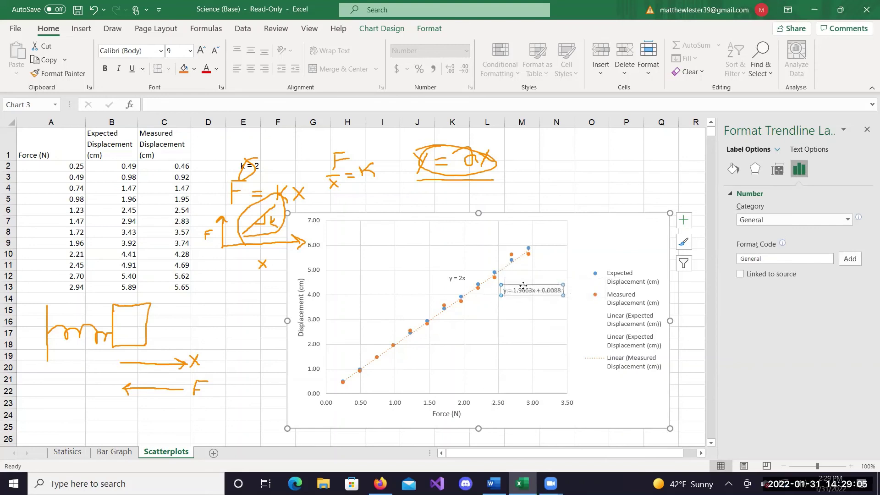
left_click_drag(523, 285, 518, 298)
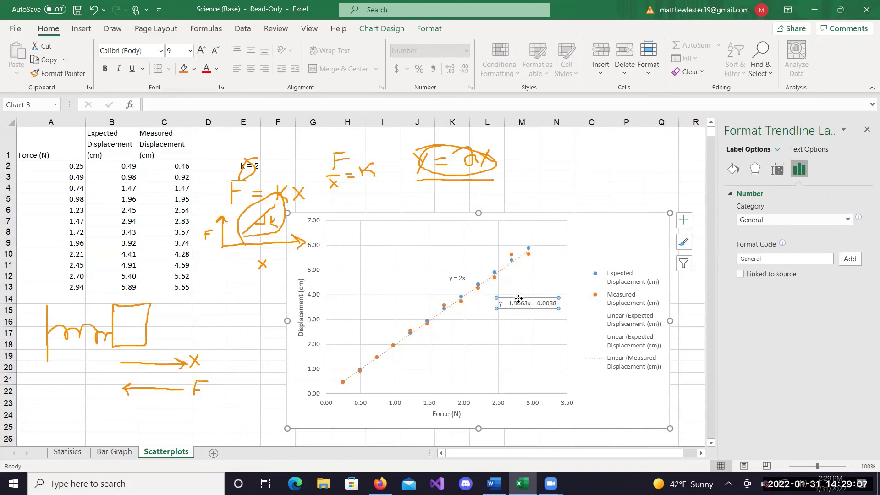
left_click(465, 333)
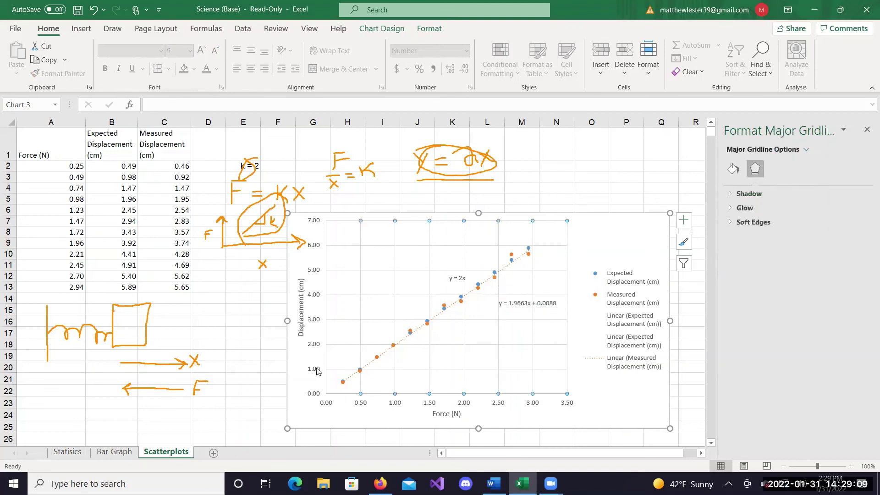
left_click(536, 304)
Add another linear trendline to the measured displacement series and display its R-squared value on the chart.
left_click(528, 254)
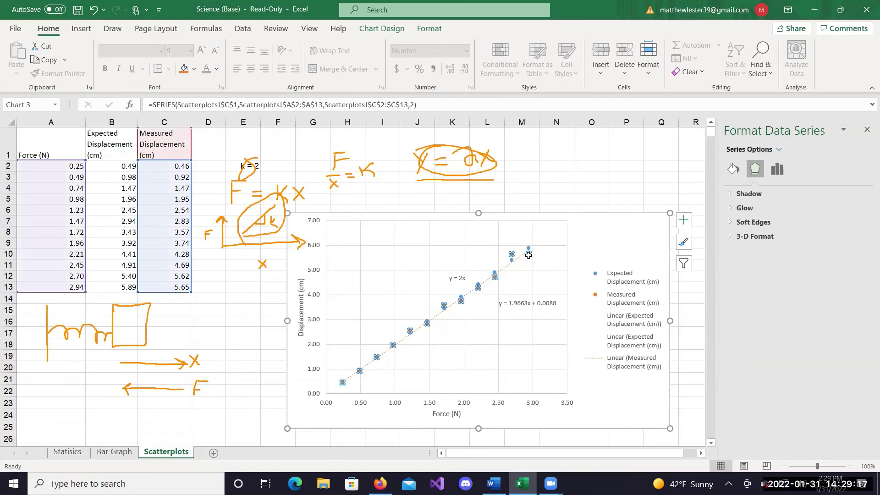
left_click(688, 222)
left_click(770, 313)
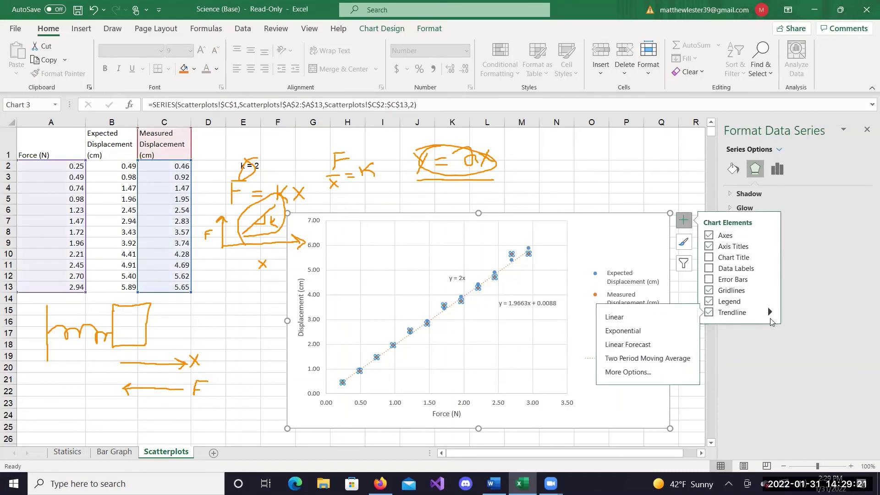
left_click(653, 372)
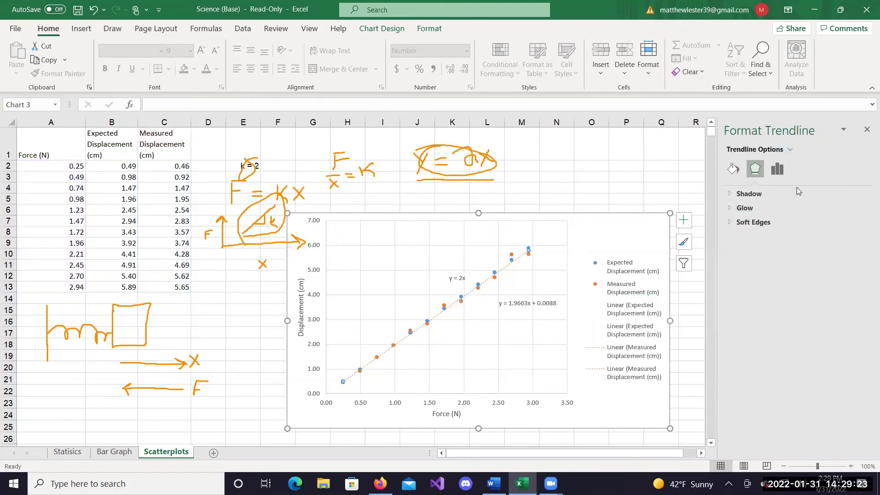
left_click(778, 169)
scroll(834, 420, "down", 2)
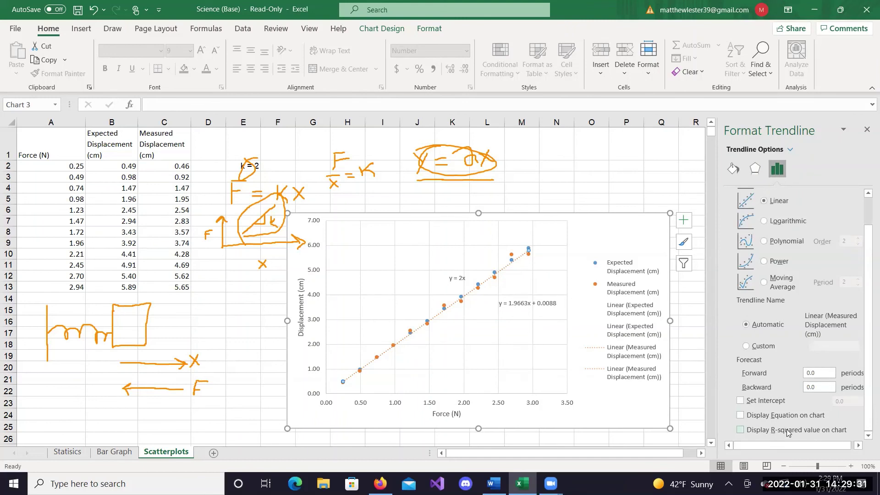
left_click(741, 430)
Place the R-squared label directly beneath the measured displacement trendline equation.
left_click(499, 249)
left_click_drag(499, 248, 521, 318)
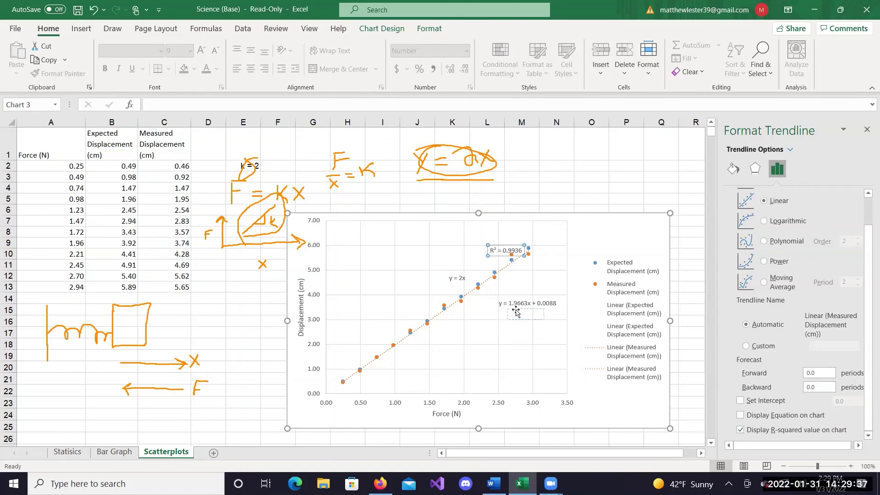
left_click(515, 366)
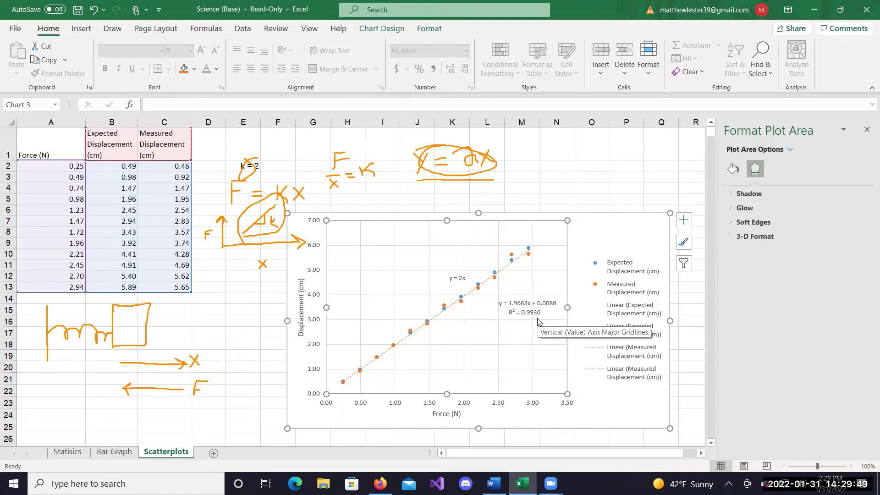
left_click(520, 303)
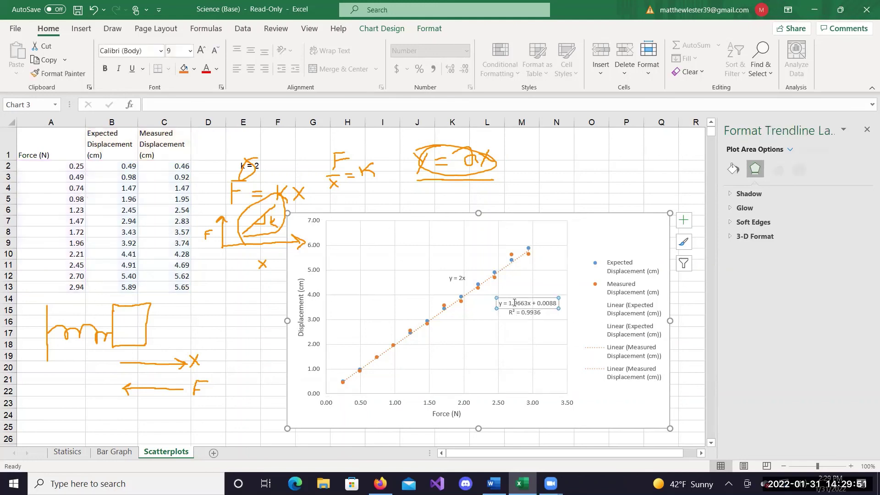
left_click(489, 326)
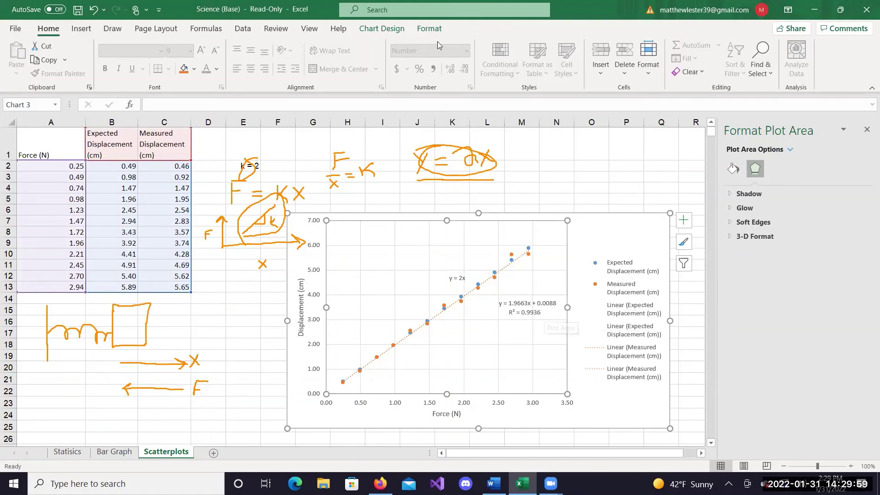
Sketch axes with scattered points and a rising fit line as an annotation above the chart, and clear all the annotations.
mouse_move(512, 143)
left_mouse_down()
mouse_move(531, 210)
mouse_move(618, 205)
left_mouse_up()
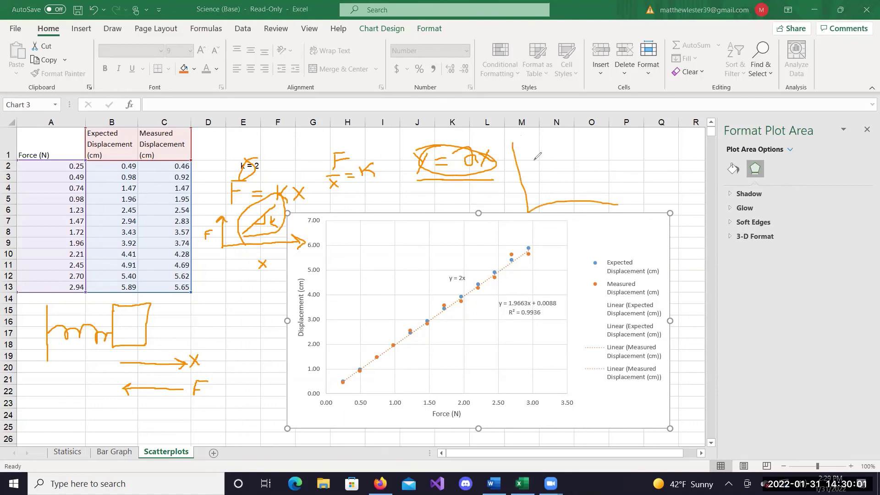
mouse_move(555, 160)
left_mouse_down()
mouse_move(542, 157)
mouse_move(534, 169)
left_mouse_up()
left_click(591, 186)
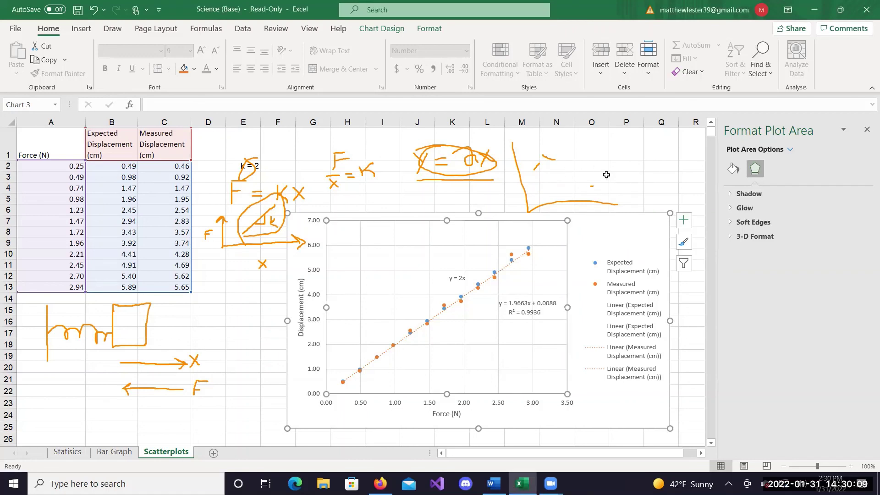
left_click(569, 172)
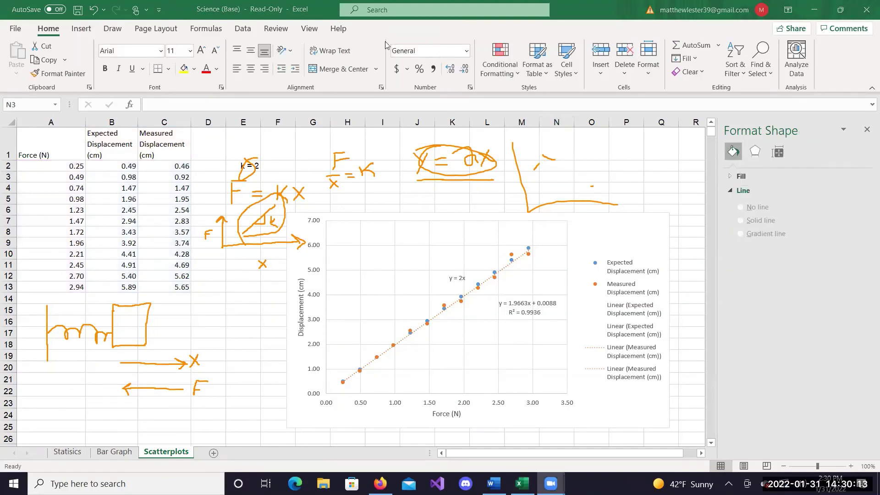
mouse_move(596, 169)
left_mouse_down()
mouse_move(574, 148)
mouse_move(553, 193)
mouse_move(624, 156)
left_mouse_up()
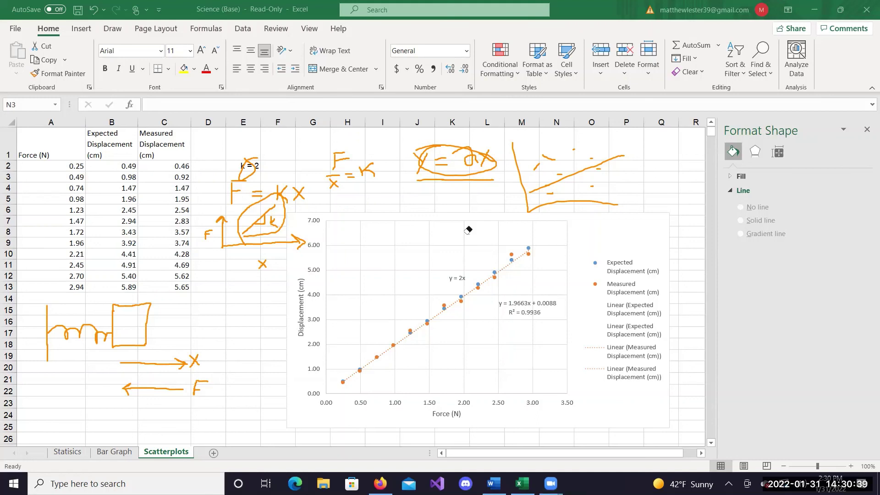
key("Escape")
Move the chart closer to the data table, just below the k = 2 note, and add a chart title to it.
left_click(293, 235)
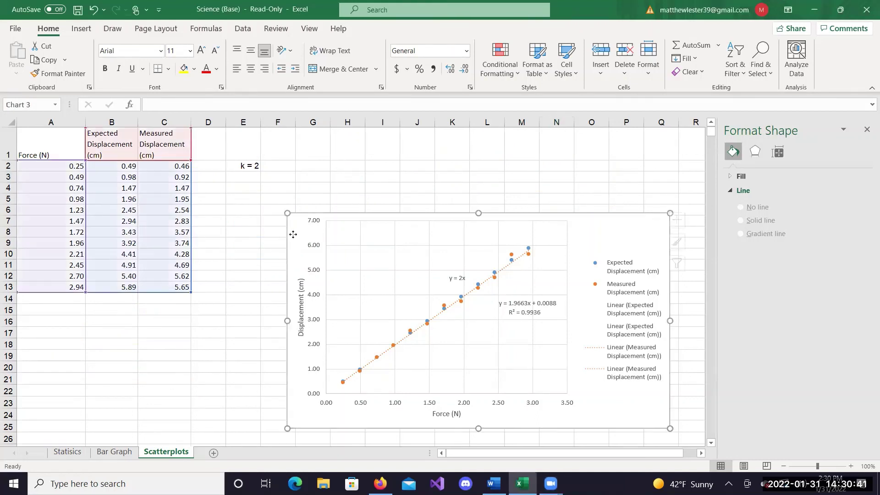
left_click_drag(293, 234, 229, 199)
left_click(619, 186)
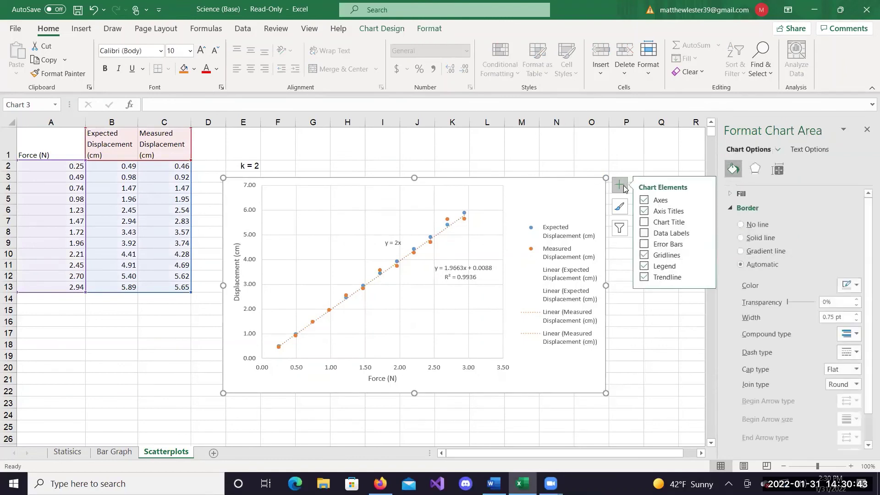
left_click(644, 222)
Replace the placeholder chart title with "Displacement vs. Force".
left_click(423, 190)
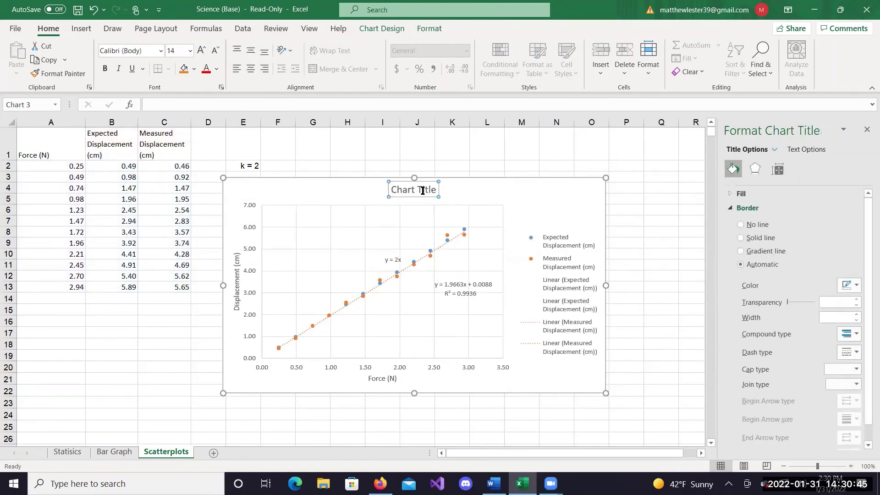
triple_click(422, 190)
key("Delete")
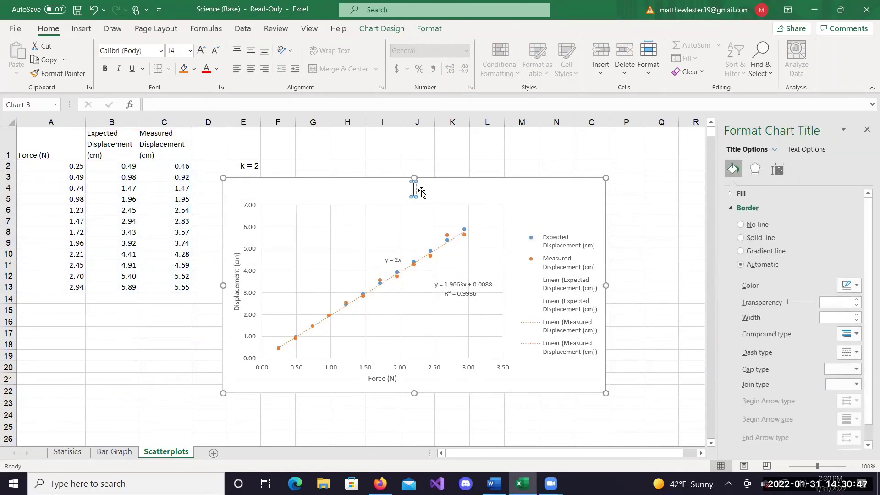
type("Displ")
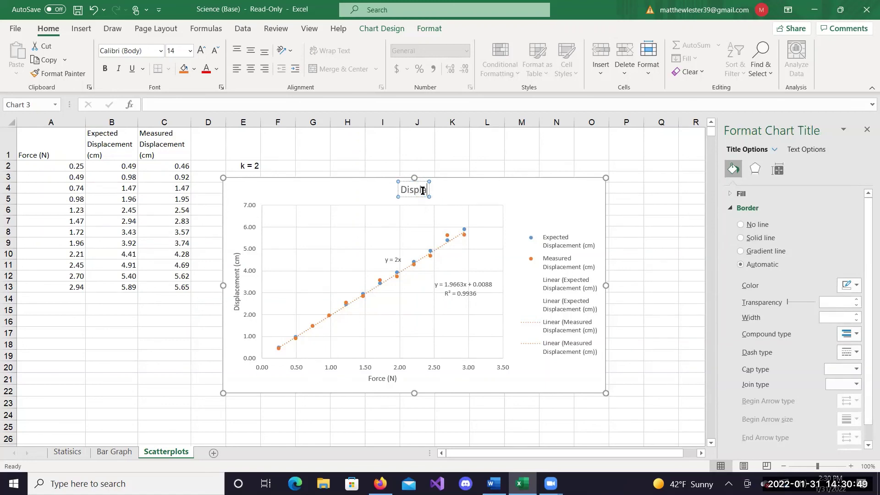
type("acement vs. Force")
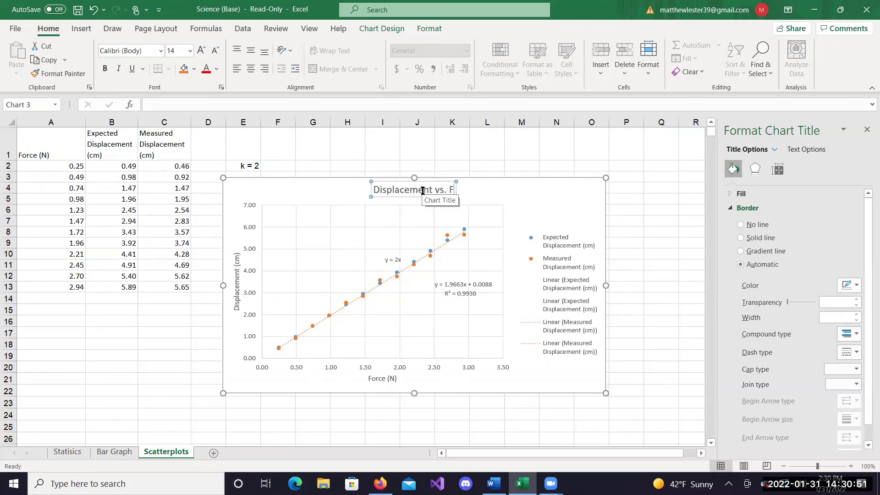
left_click(674, 295)
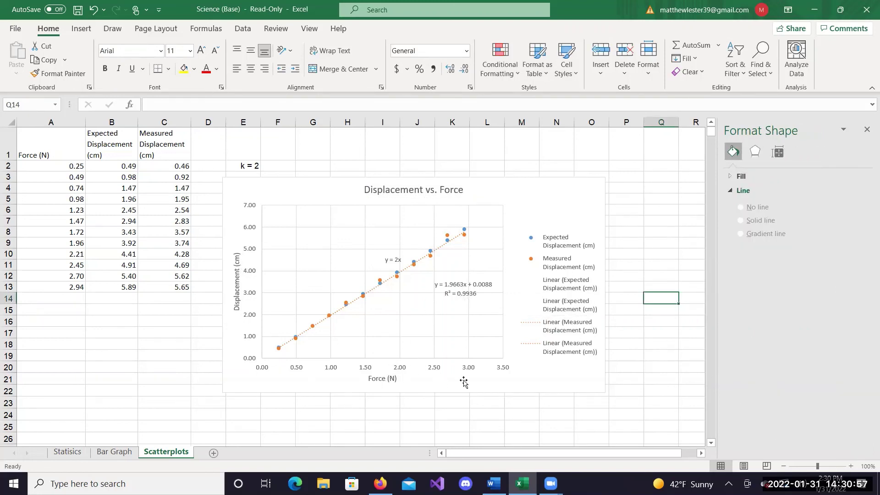
Move the measured displacement equation and its R-squared label up, closer to the trendline, with the equation at the 4.00 gridline.
mouse_move(464, 294)
left_mouse_down()
mouse_move(447, 282)
mouse_move(461, 293)
mouse_move(451, 267)
mouse_move(464, 293)
mouse_move(464, 276)
left_mouse_up()
left_click(385, 329)
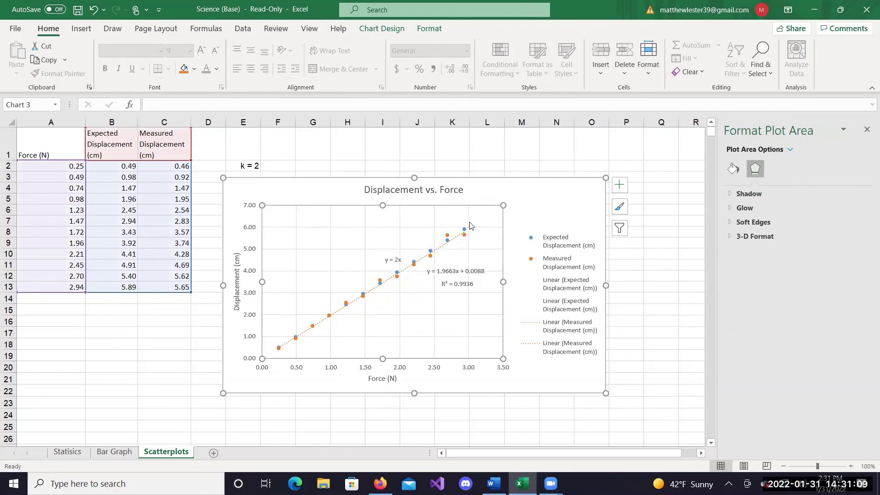
left_click(391, 164)
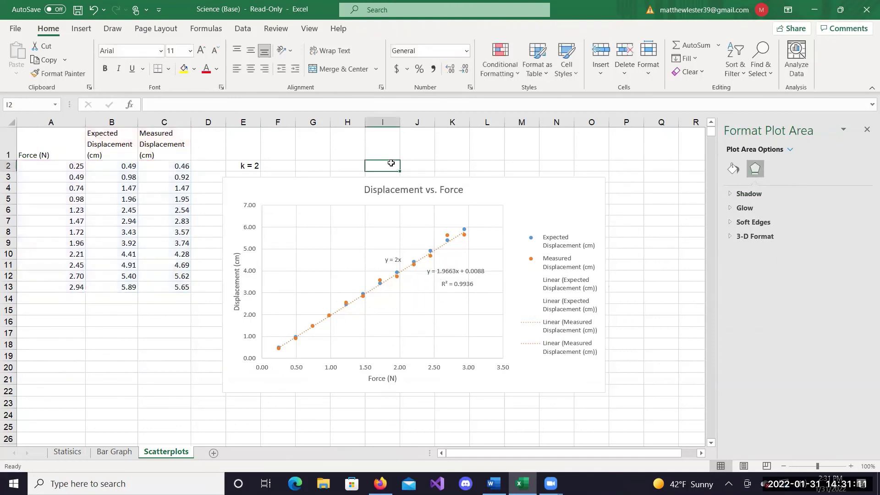